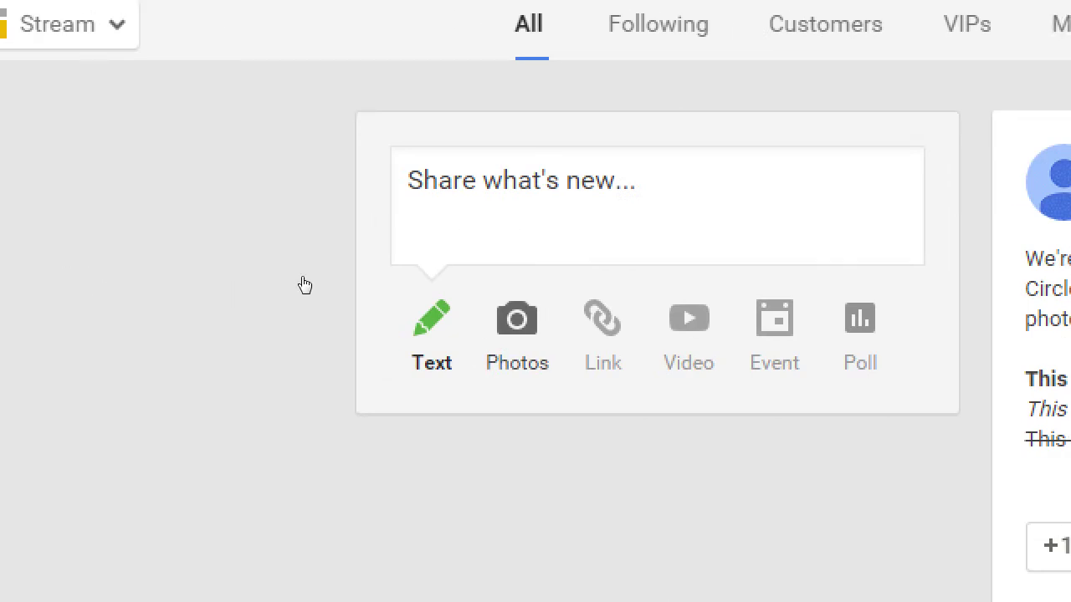
pyautogui.click(199, 311)
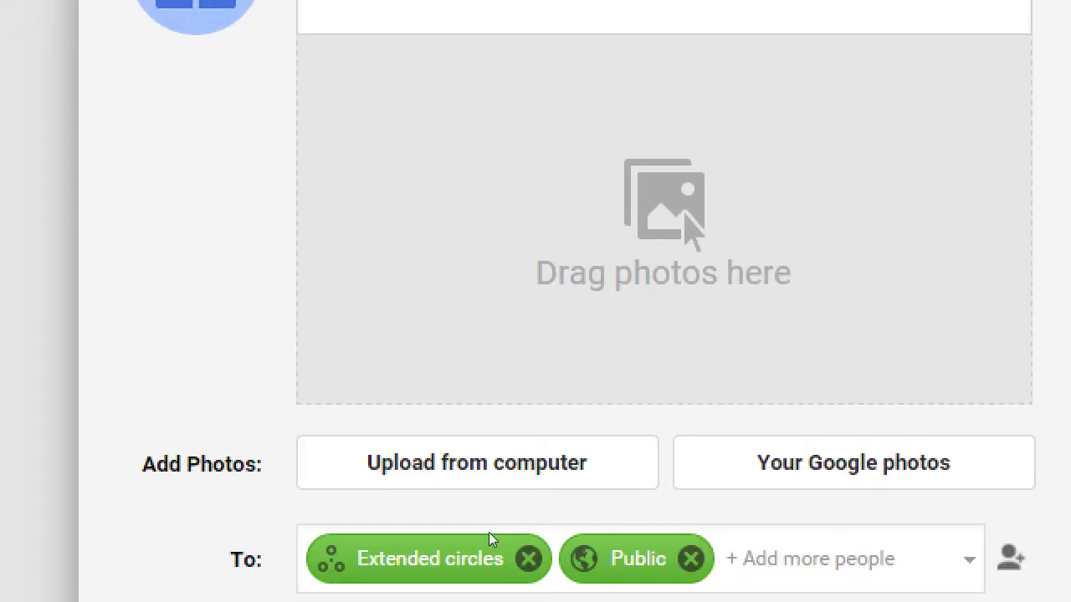
pyautogui.scroll(-2, 386, 519)
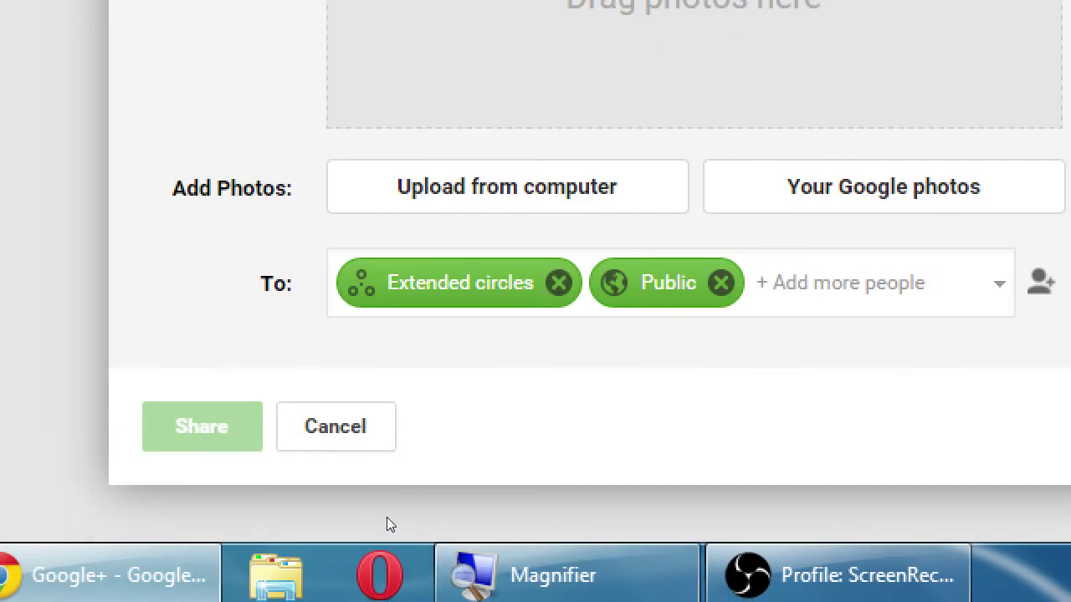
pyautogui.click(380, 439)
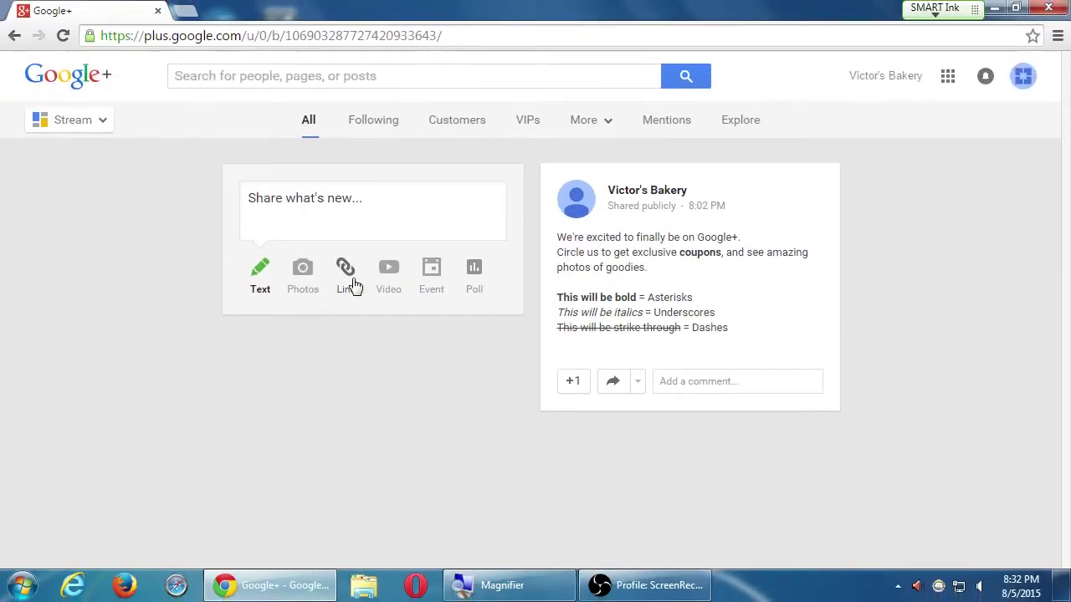
# Open pmdinteractive.com/blog in a new browser tab.
pyautogui.hotkey('ctrl', 't')
pyautogui.write('pmd')
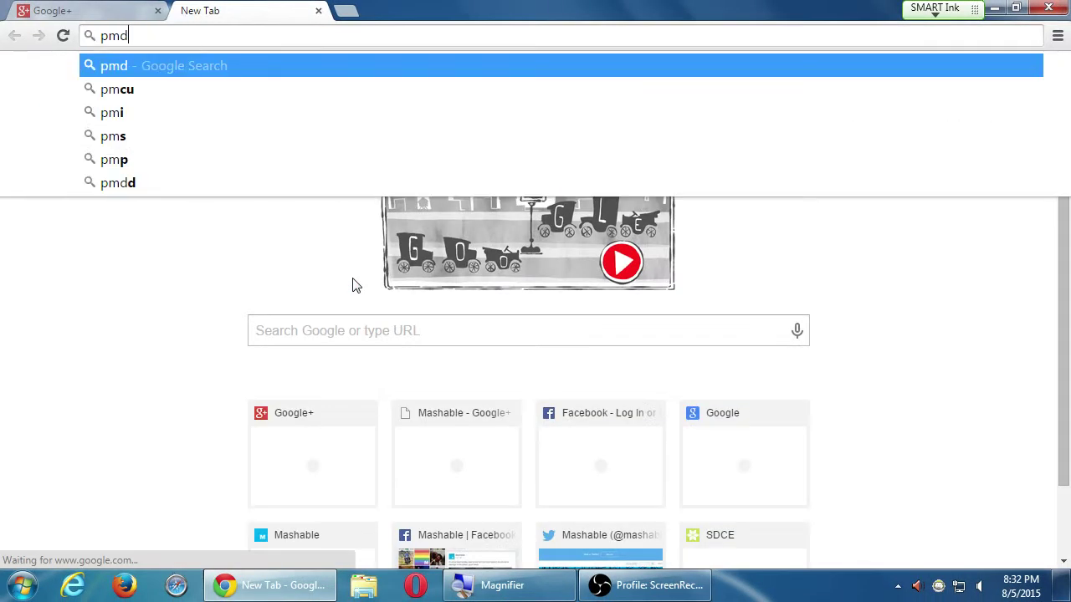
pyautogui.write('in')
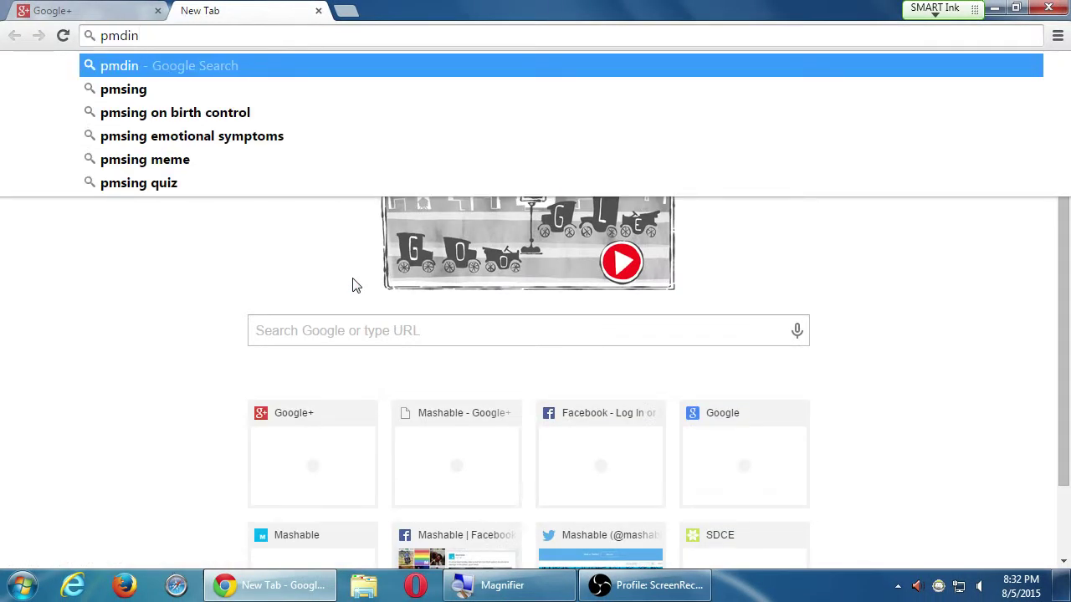
pyautogui.write('teractive.')
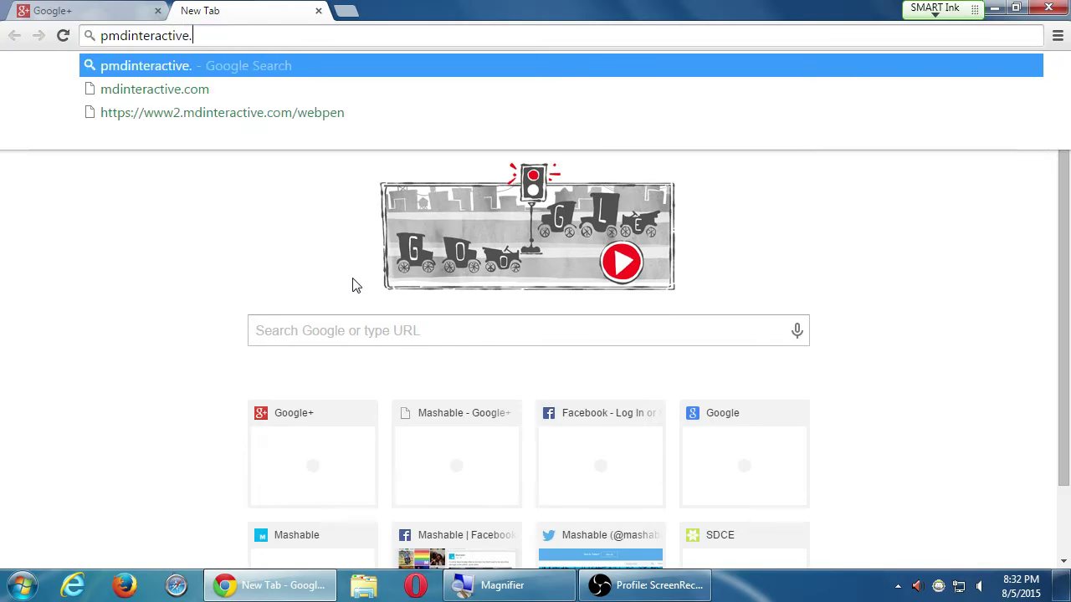
pyautogui.write('com/blog')
pyautogui.press('Return')
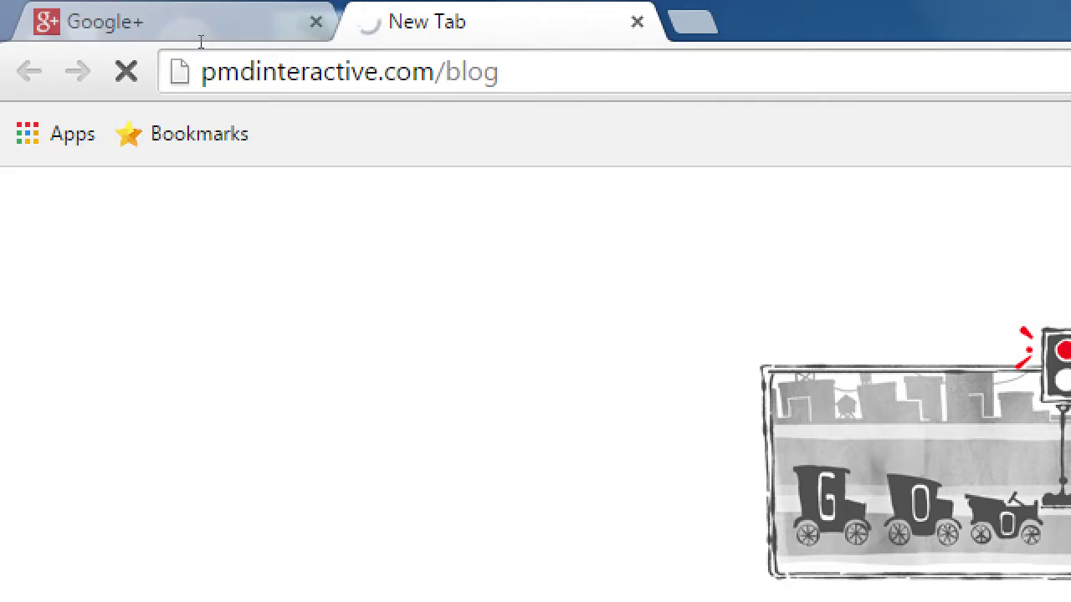
# Copy the blog's address and attach it as a link to a new Google+ post.
pyautogui.hotkey('ctrl', 'l')
pyautogui.hotkey('ctrl', 'c')
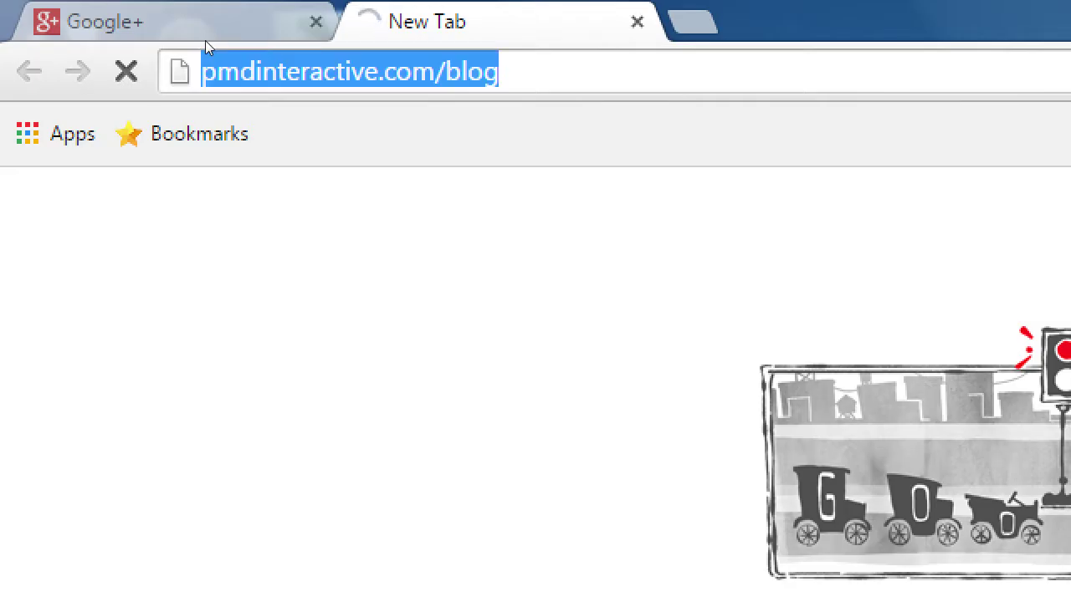
pyautogui.click(126, 23)
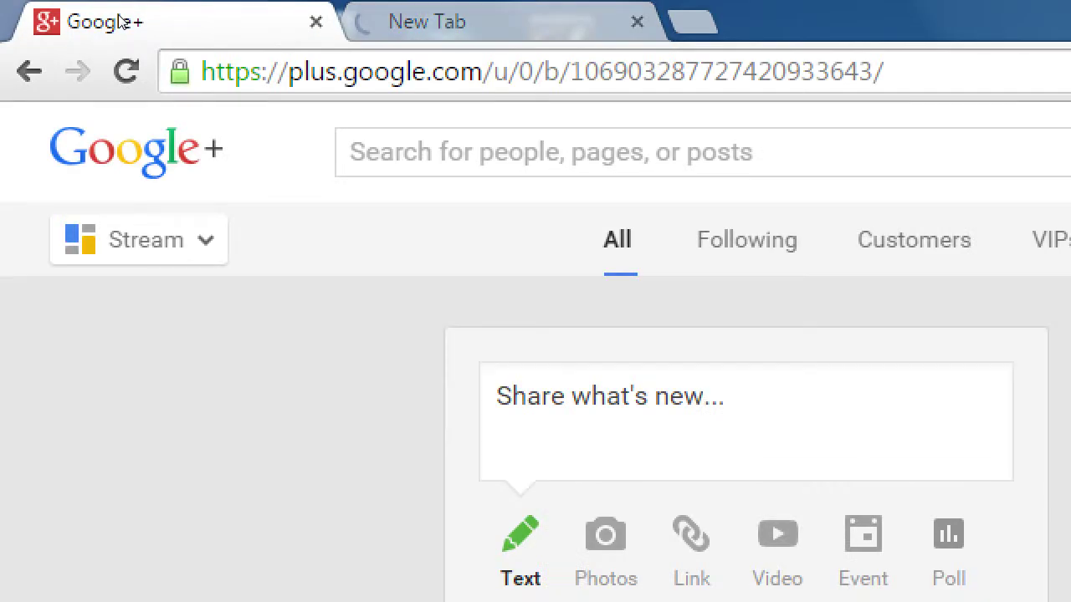
pyautogui.click(564, 337)
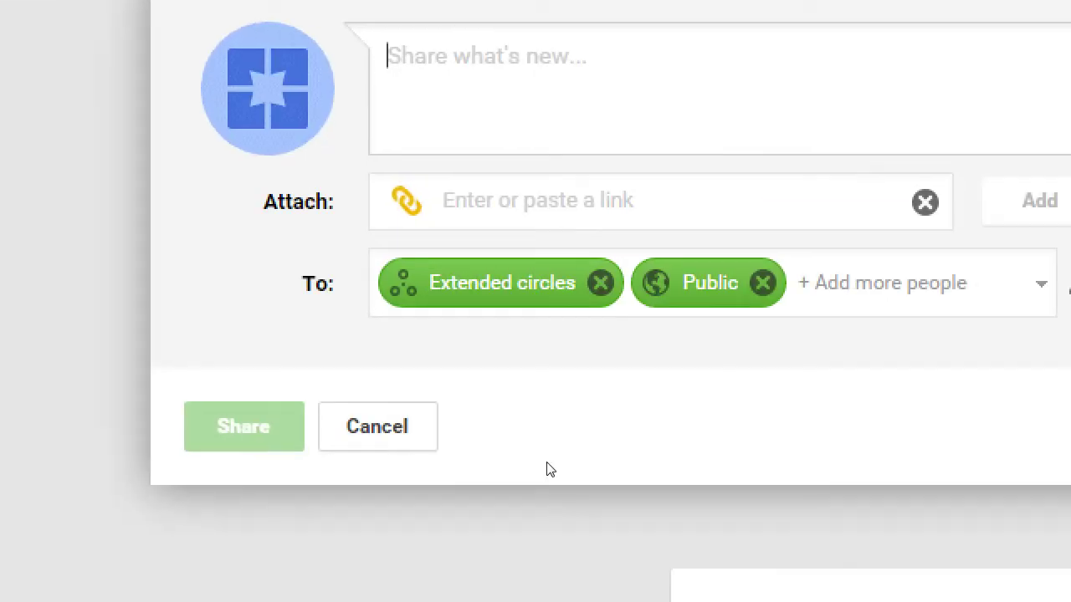
pyautogui.press('Tab')
pyautogui.hotkey('ctrl', 'v')
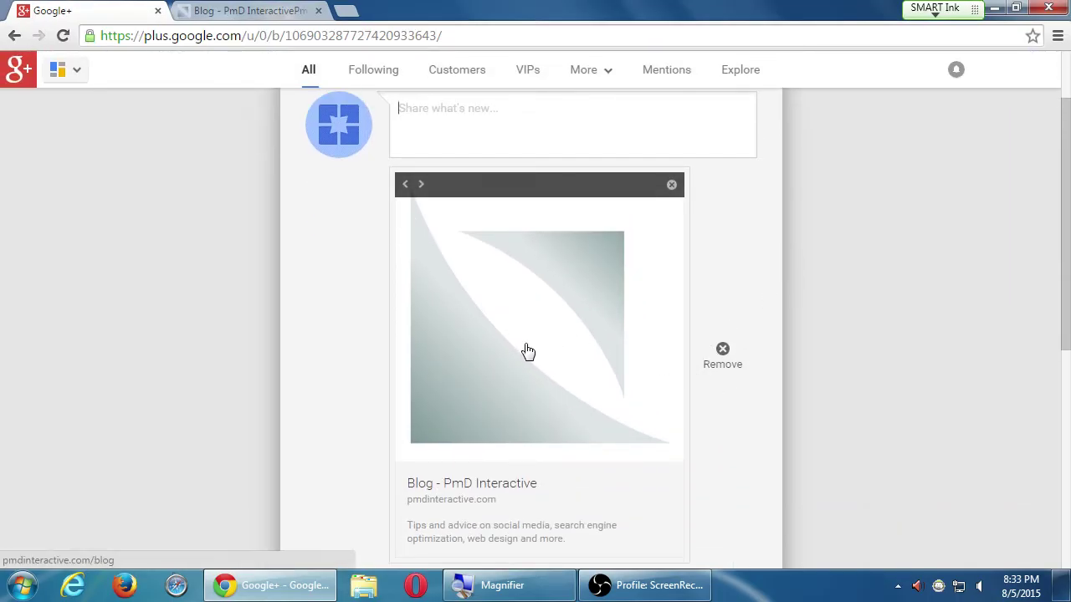
pyautogui.moveTo(535, 351)
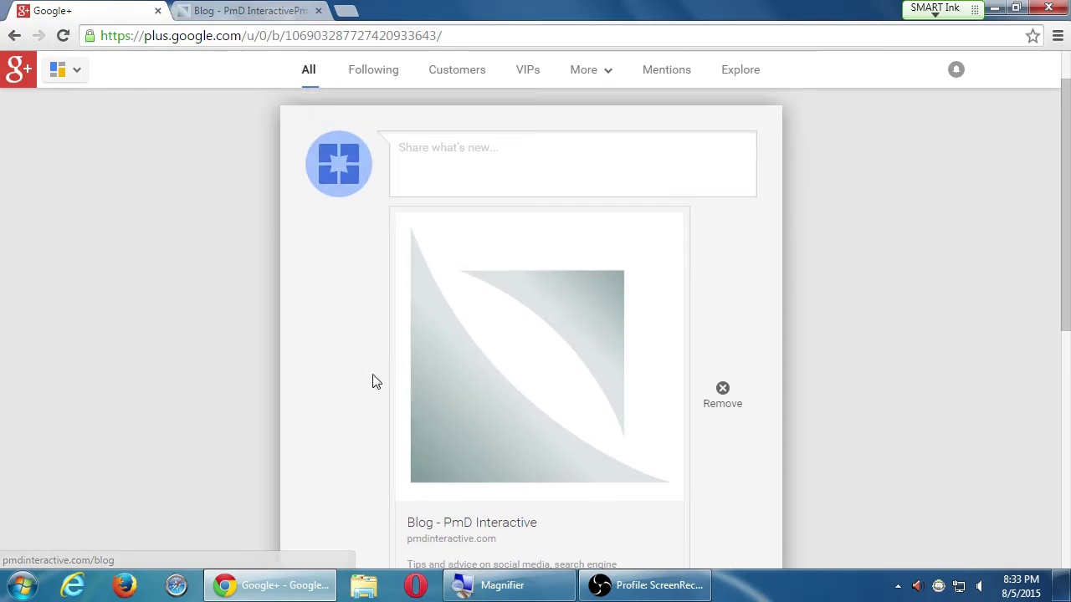
pyautogui.scroll(-1, 314, 380)
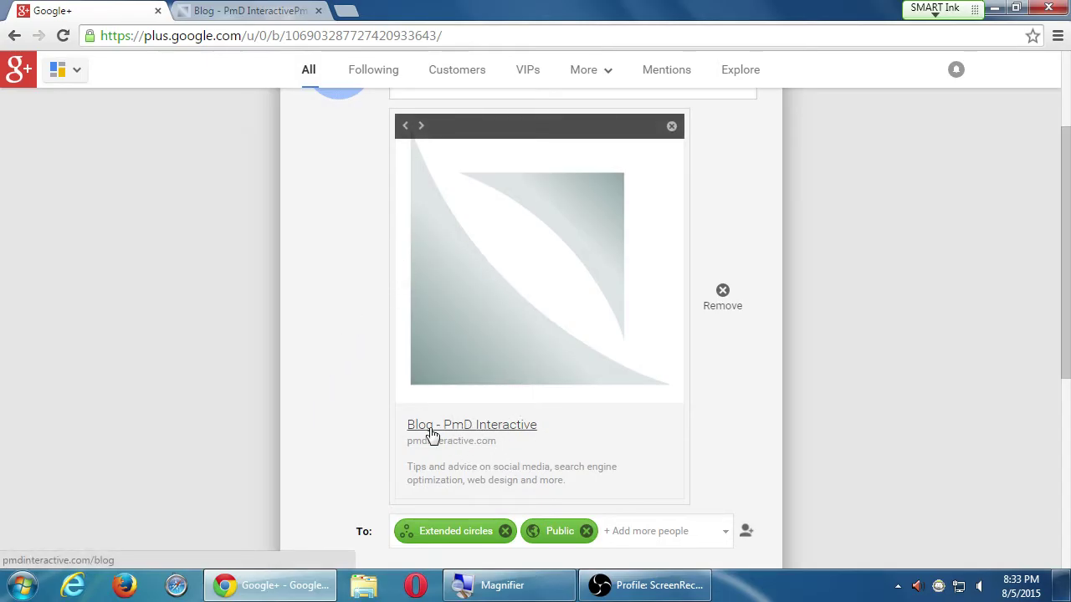
# Open the blog article "The Blog Checklist – Part II of III" and copy its web address.
pyautogui.click(249, 10)
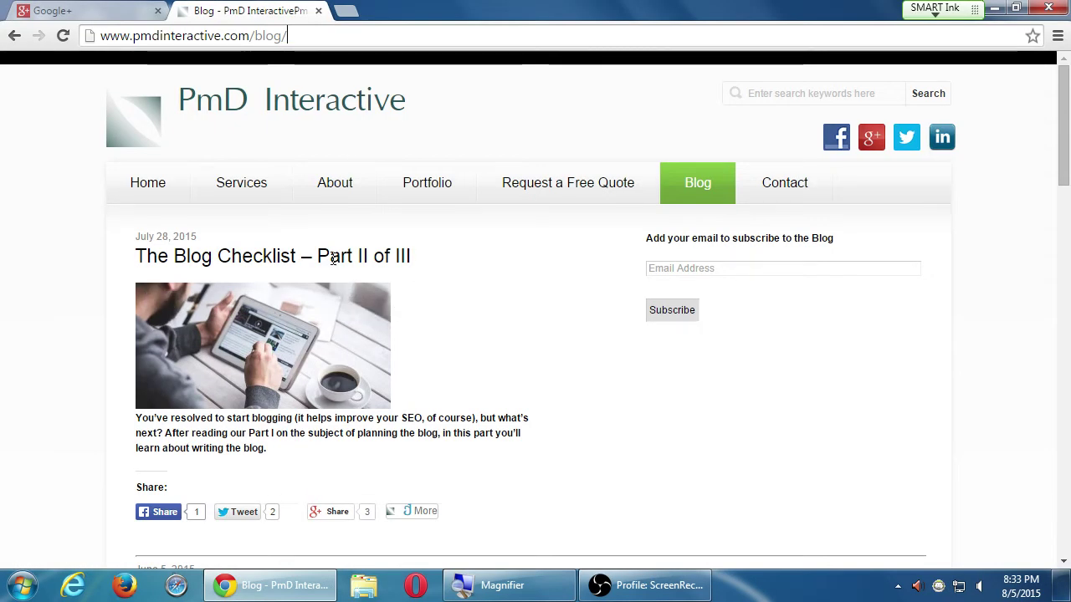
pyautogui.click(242, 353)
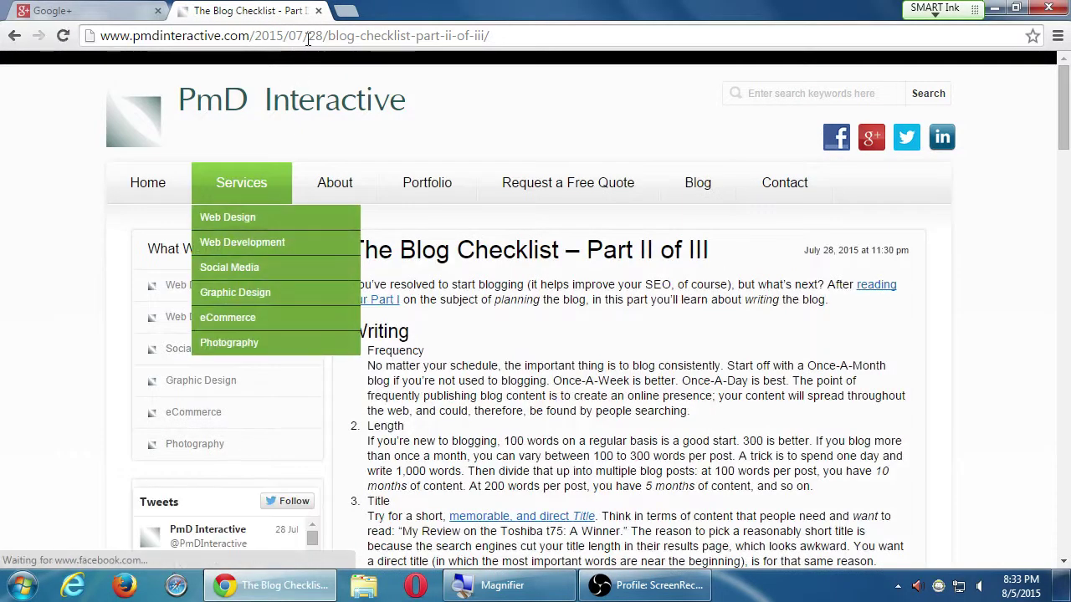
pyautogui.click(310, 38)
# Return to Google+ and discard the draft post containing the general blog link.
pyautogui.click(130, 10)
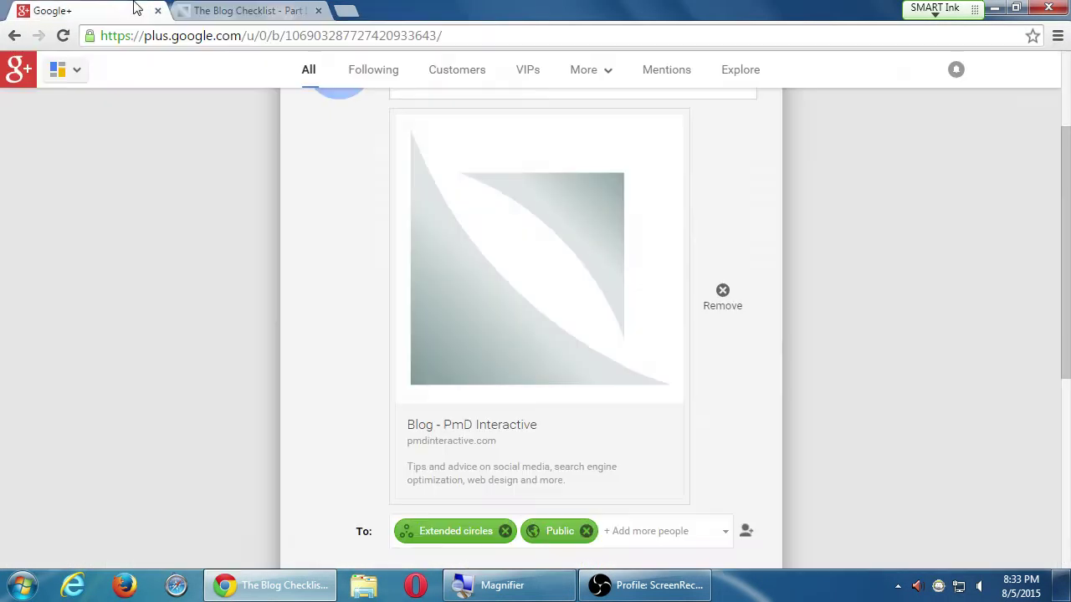
pyautogui.scroll(-1, 563, 485)
pyautogui.scroll(-1, 393, 555)
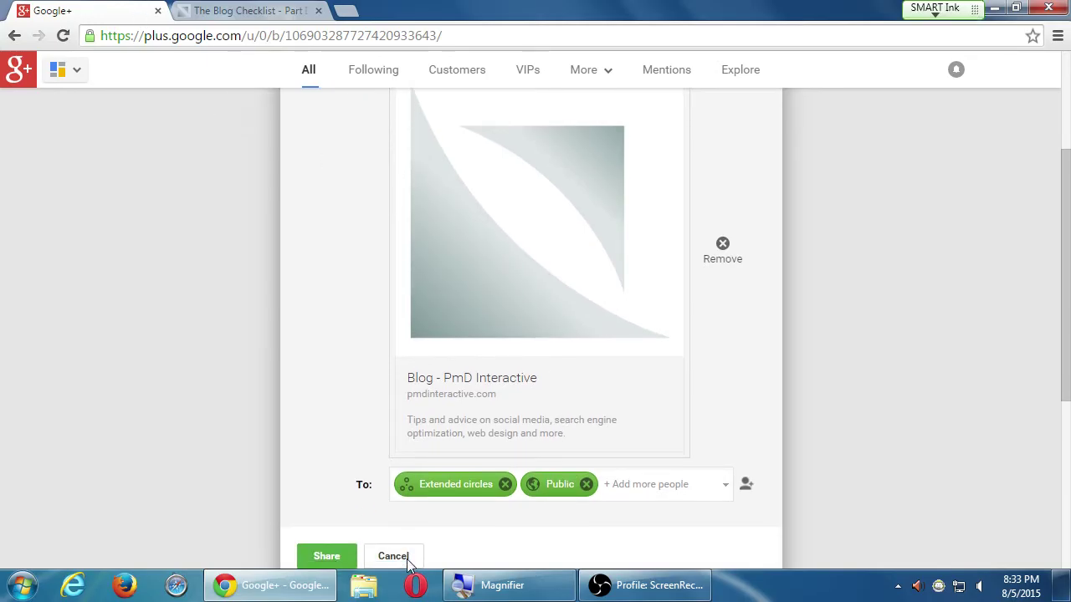
pyautogui.click(381, 559)
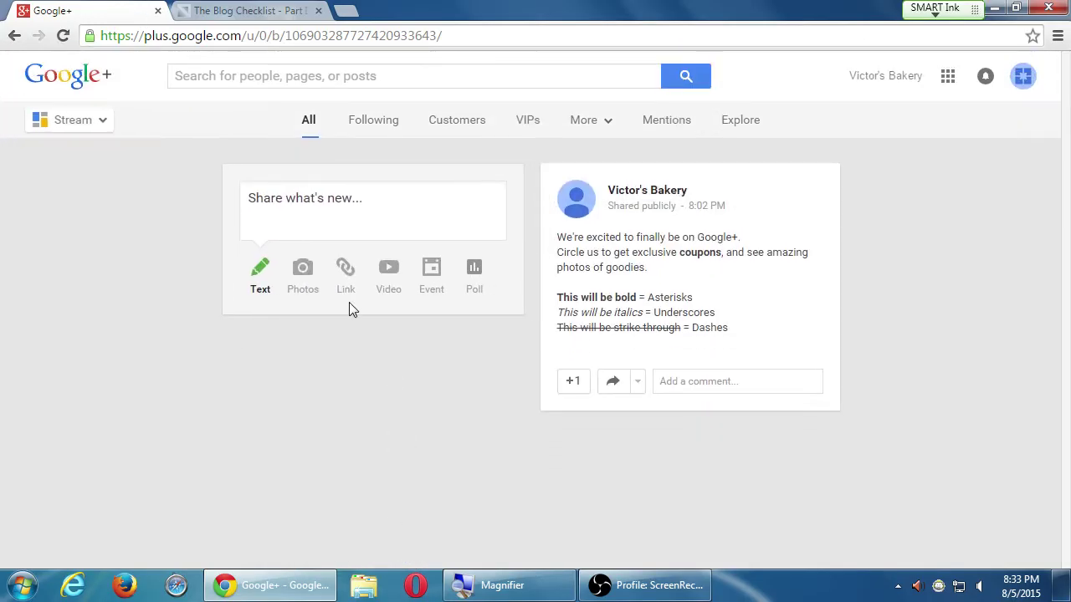
# Start a new link post and attach the copied "The Blog Checklist – Part II of III" article address.
pyautogui.click(347, 295)
pyautogui.click(514, 280)
pyautogui.hotkey('ctrl', 'v')
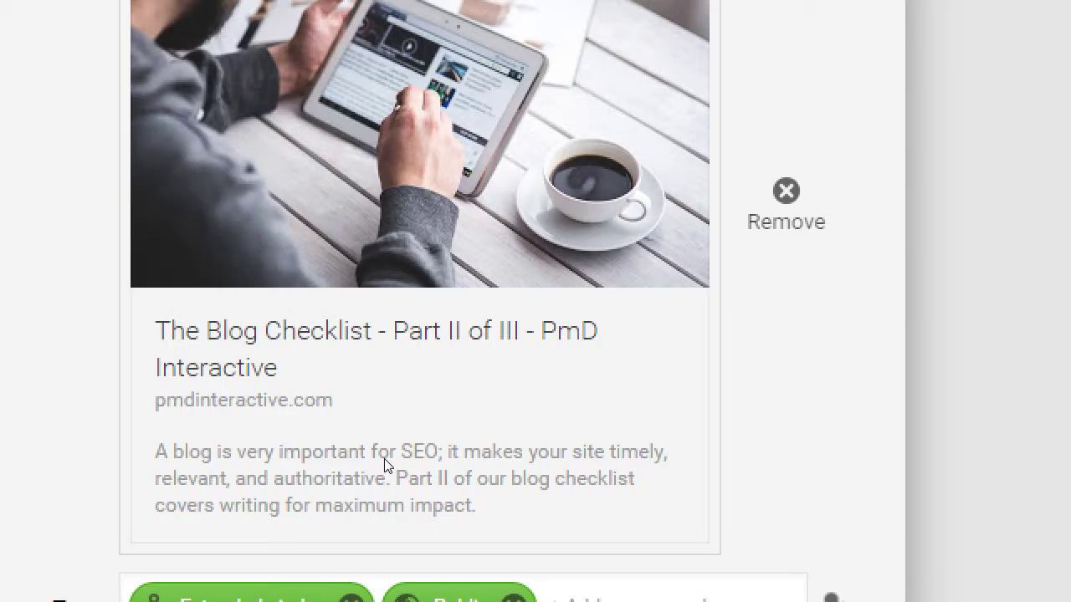
# Share the article link post with Extended circles and Public, and dismiss the posting tips.
pyautogui.scroll(2, 384, 466)
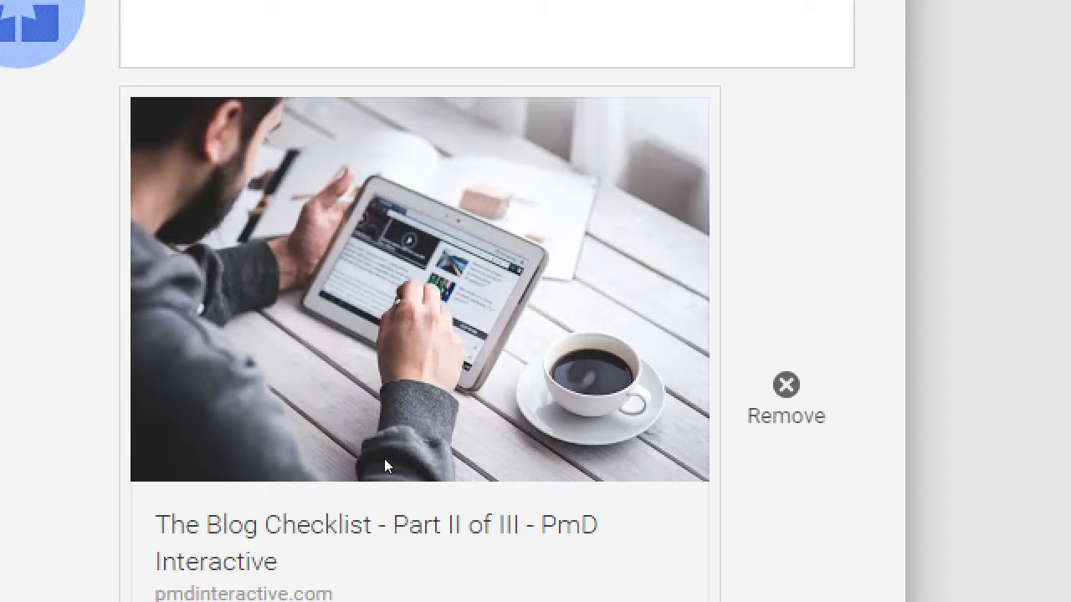
pyautogui.press('super+minus')
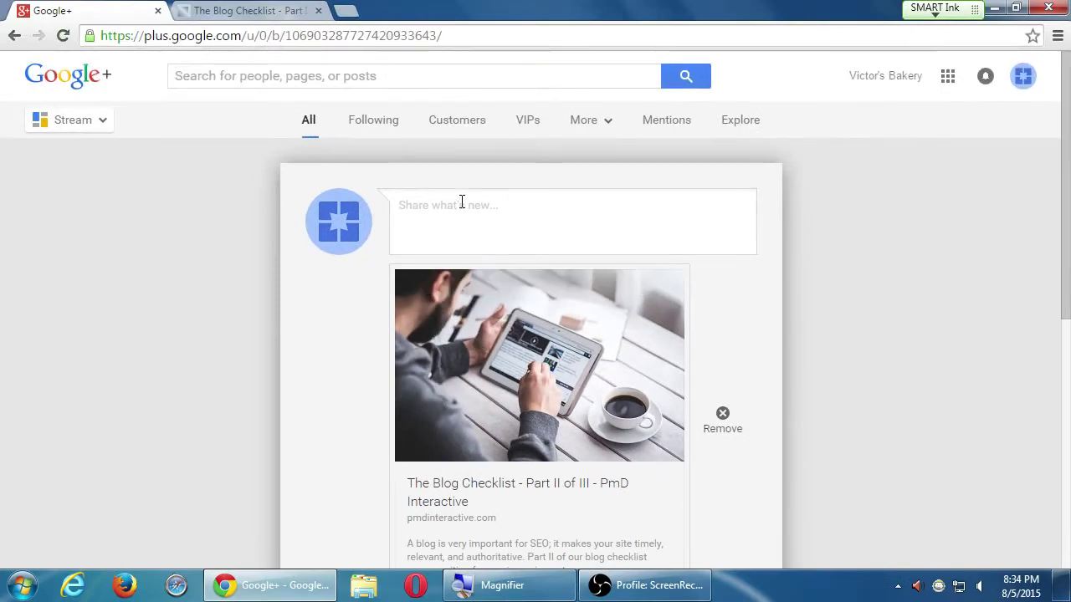
pyautogui.scroll(-2, 462, 279)
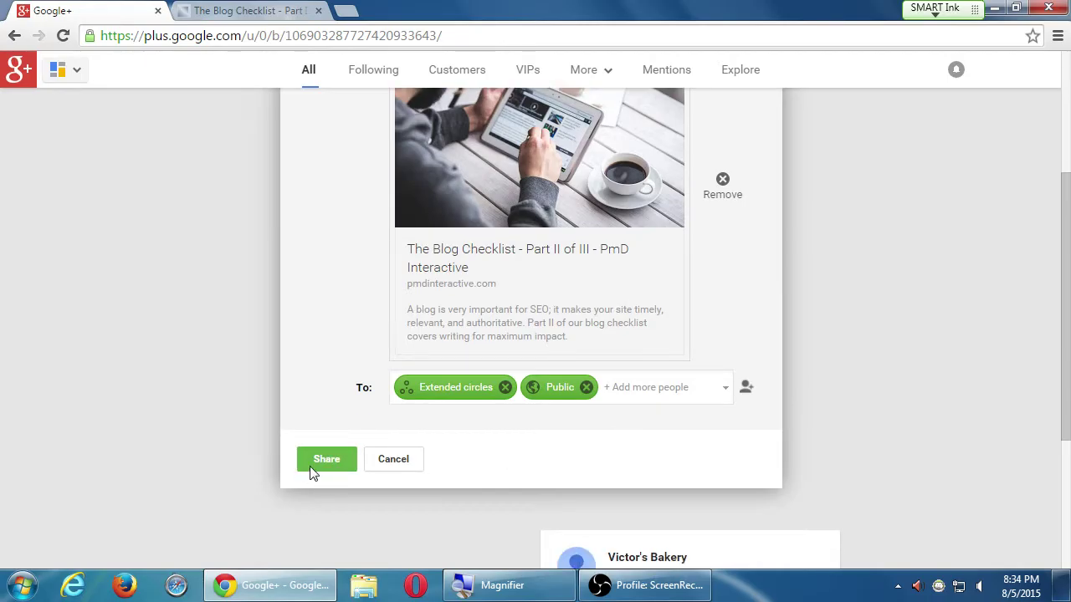
pyautogui.click(312, 468)
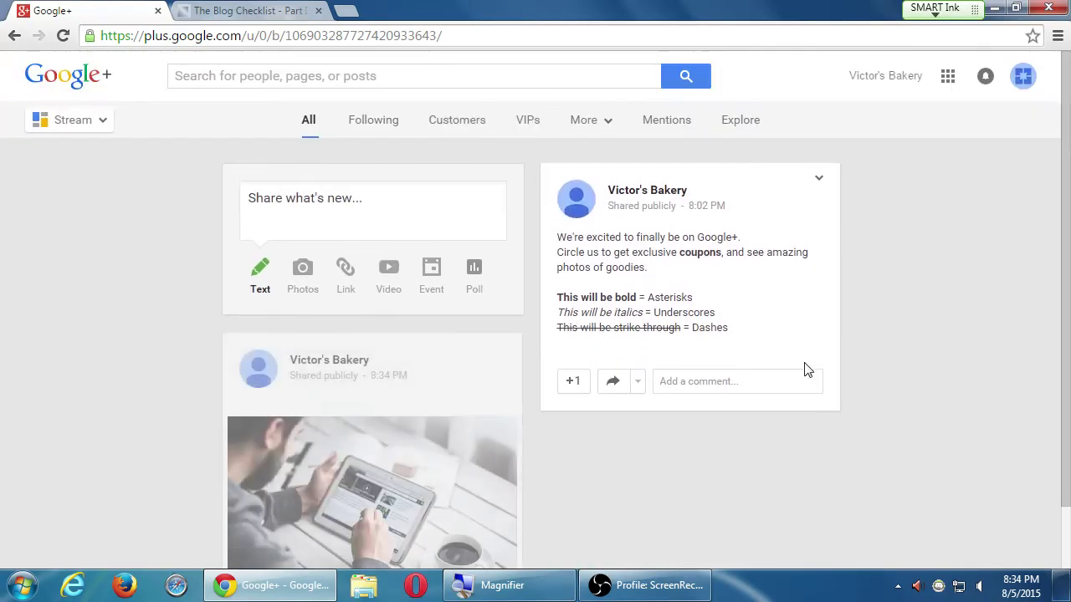
pyautogui.scroll(-2, 804, 363)
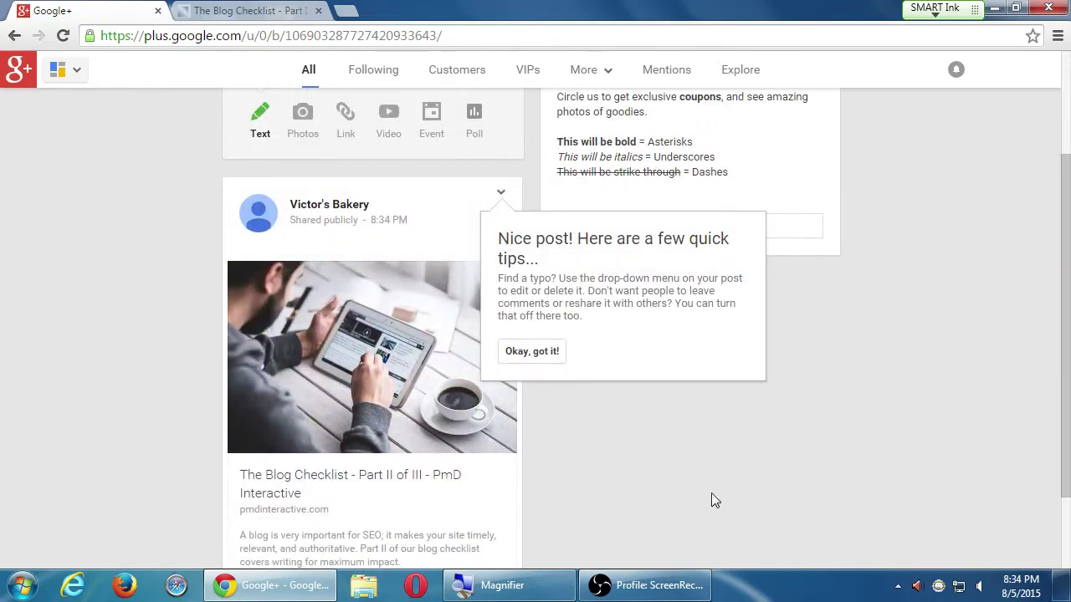
pyautogui.scroll(-1, 711, 501)
pyautogui.click(540, 245)
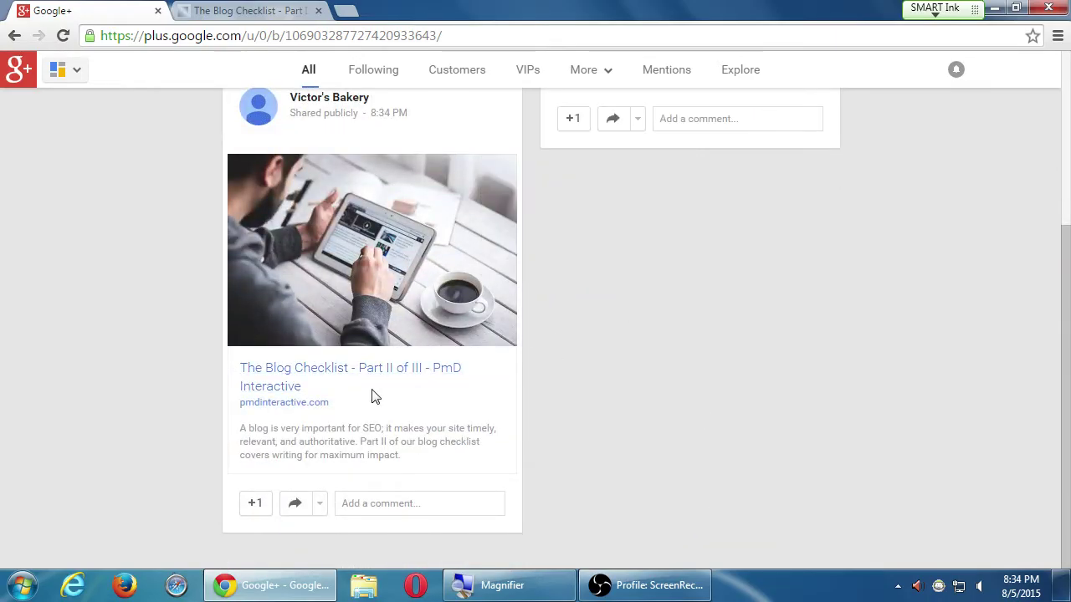
# Open the article from the shared post to check its link, and close the article's tab.
pyautogui.click(282, 376)
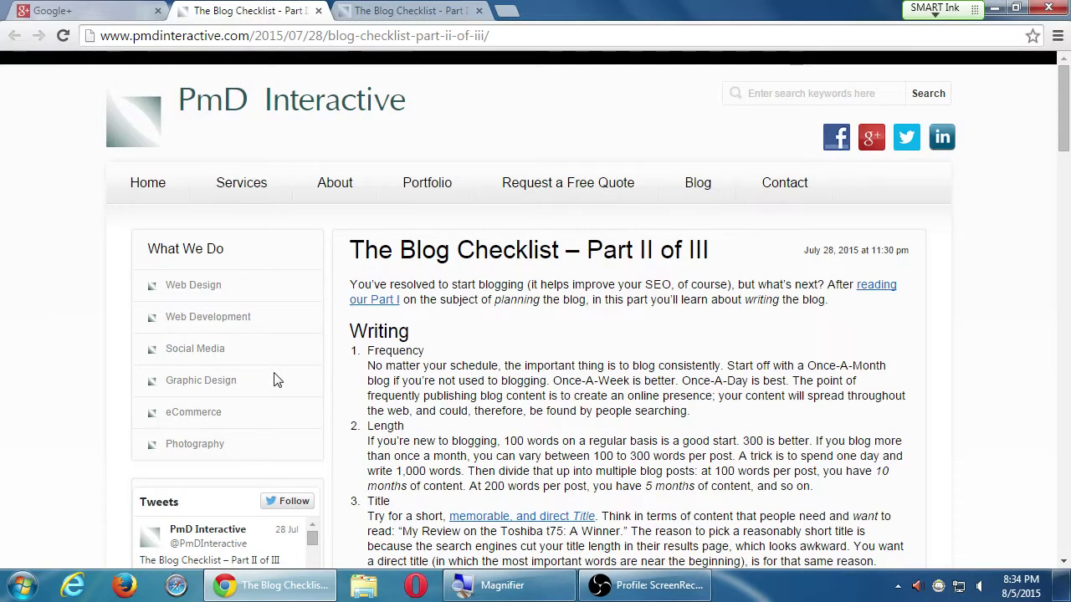
pyautogui.hotkey('ctrl', 'w')
pyautogui.scroll(4, 318, 376)
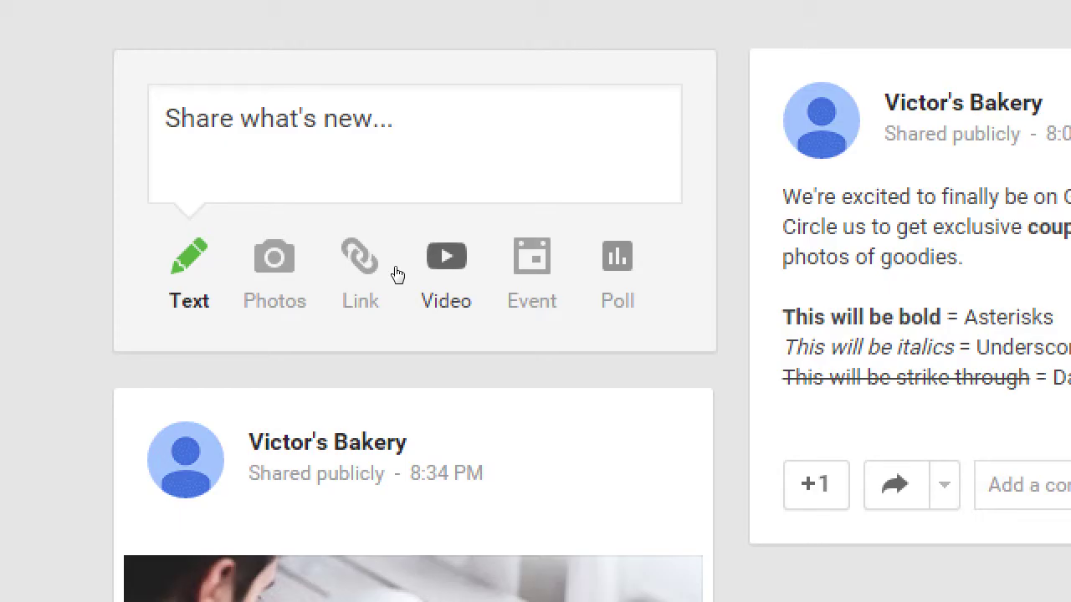
pyautogui.click(345, 286)
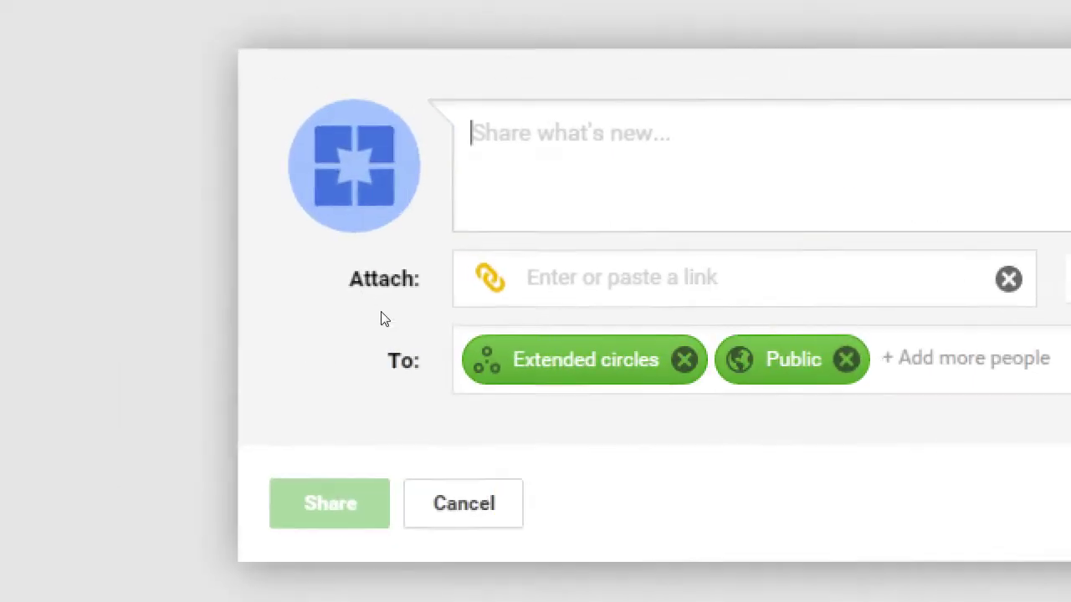
pyautogui.click(507, 279)
pyautogui.hotkey('ctrl', 'v')
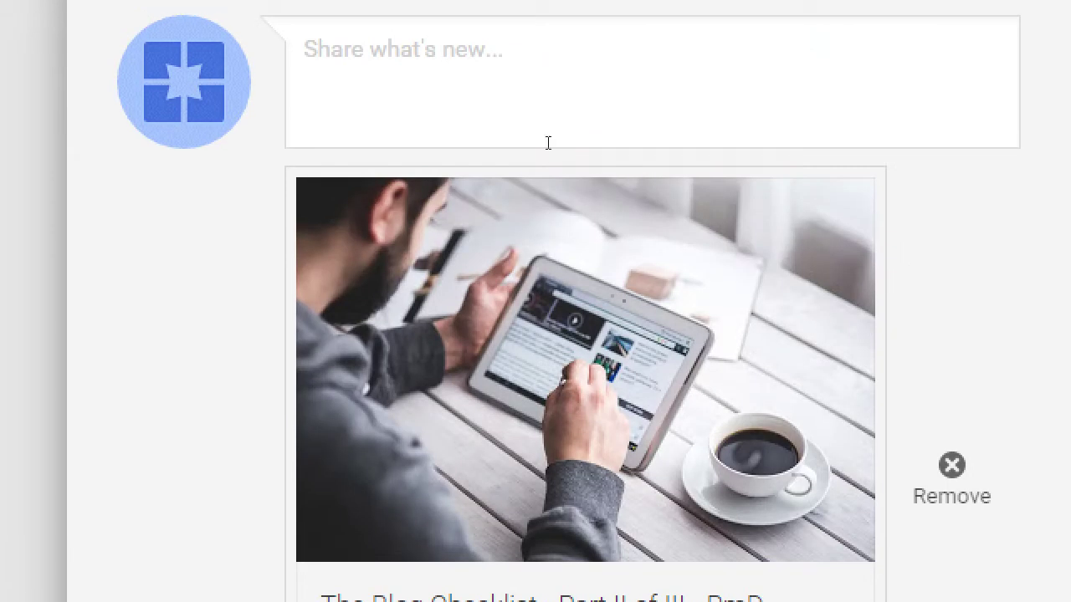
pyautogui.click(490, 163)
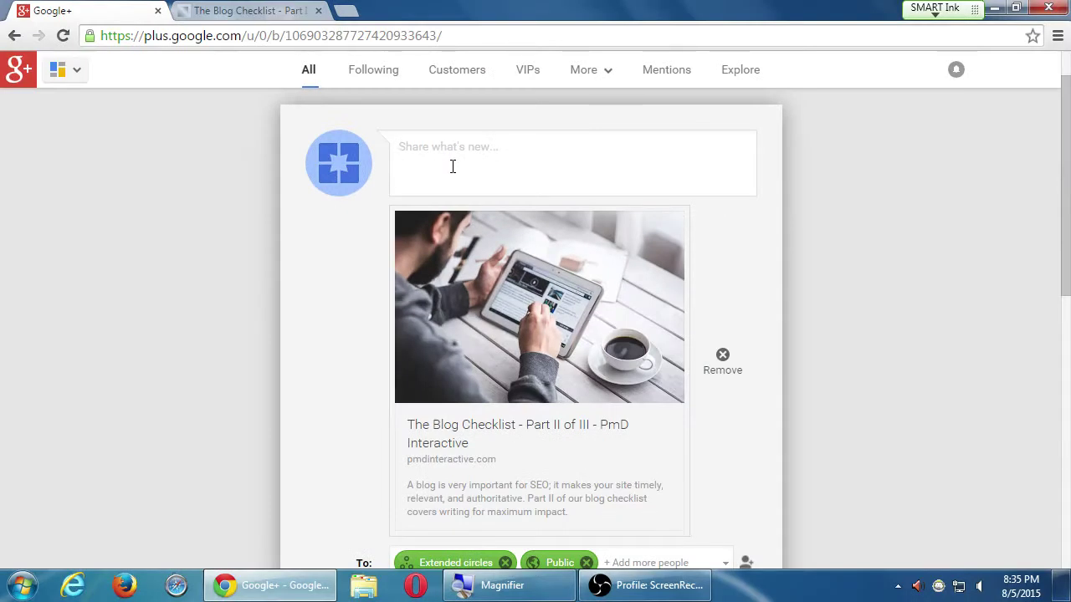
pyautogui.scroll(-2, 567, 407)
pyautogui.click(390, 479)
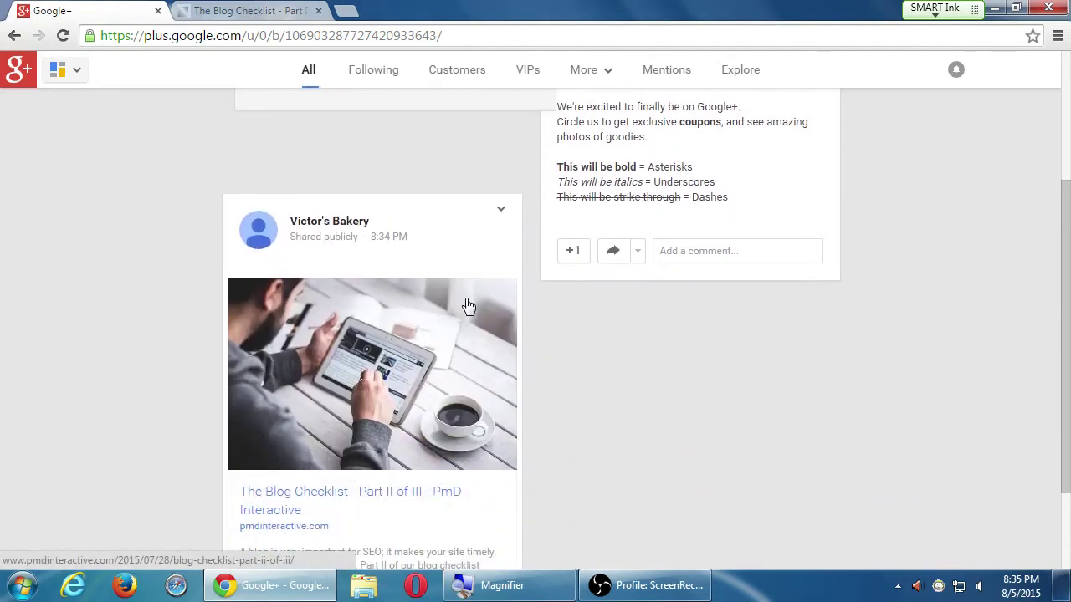
# Start a new video post and search YouTube videos for "how to install wordpress".
pyautogui.scroll(6, 468, 306)
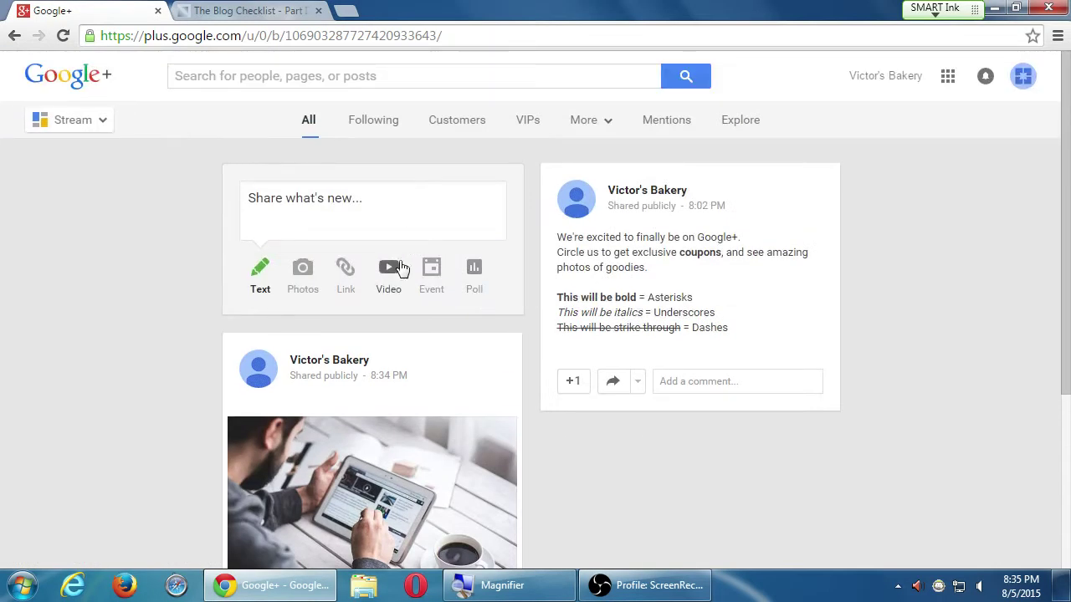
pyautogui.click(398, 272)
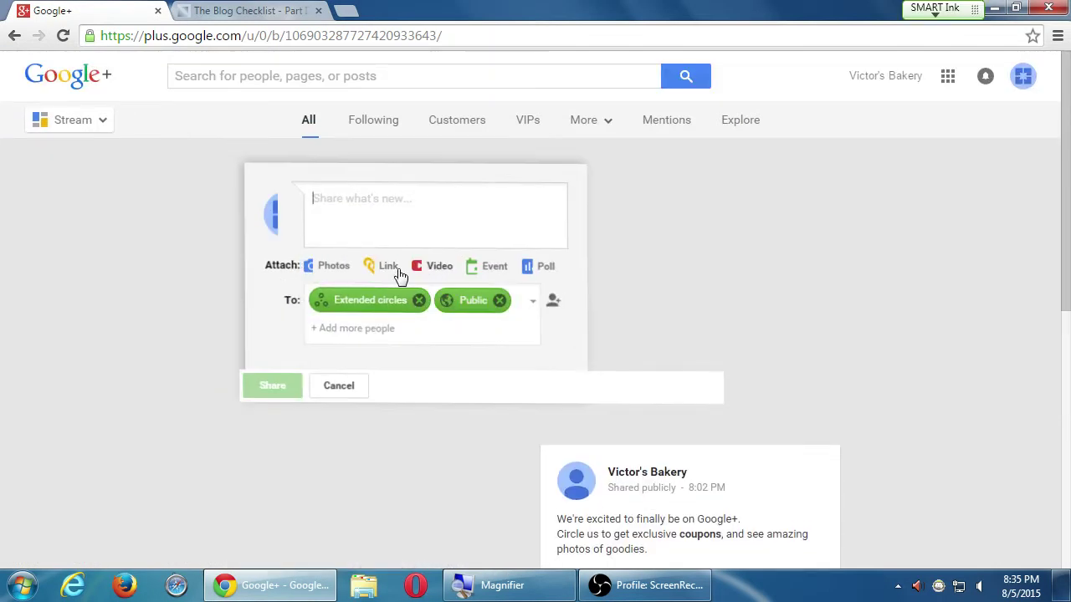
pyautogui.click(415, 267)
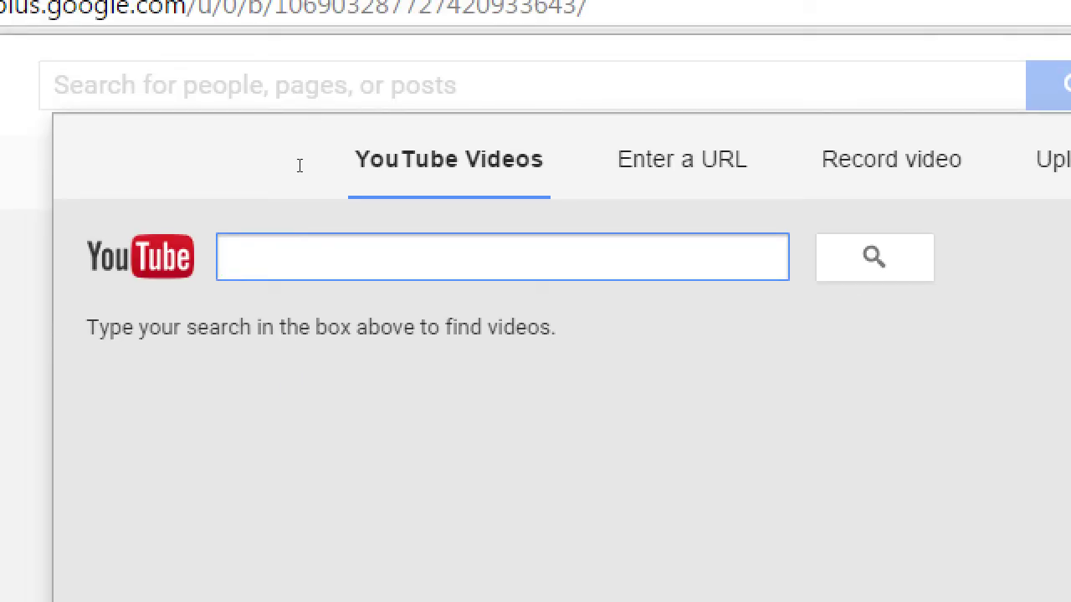
pyautogui.write('how to install wor')
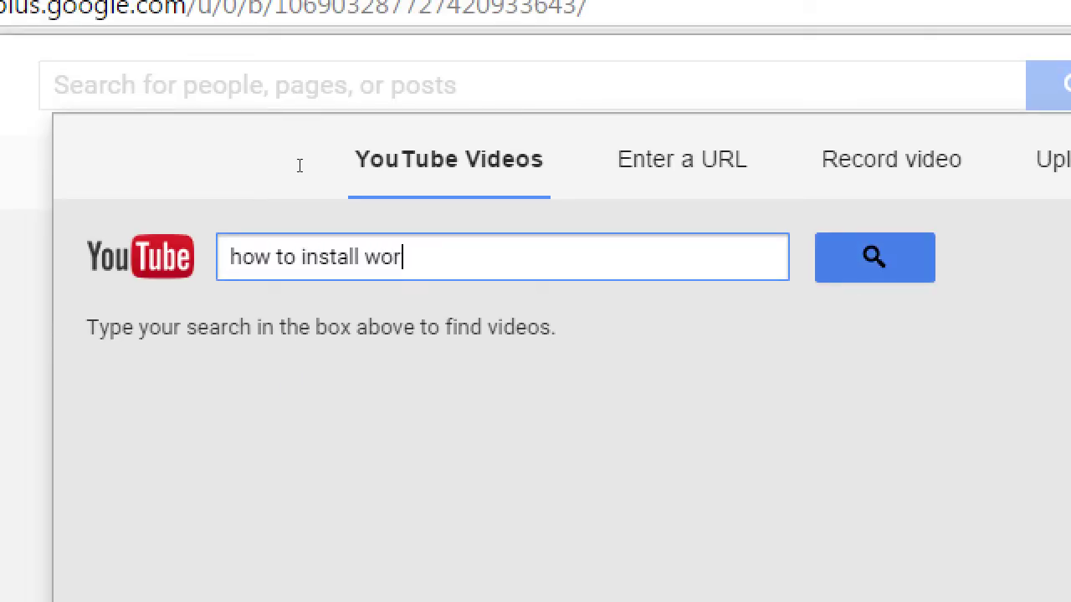
pyautogui.write('dpress')
pyautogui.press('Return')
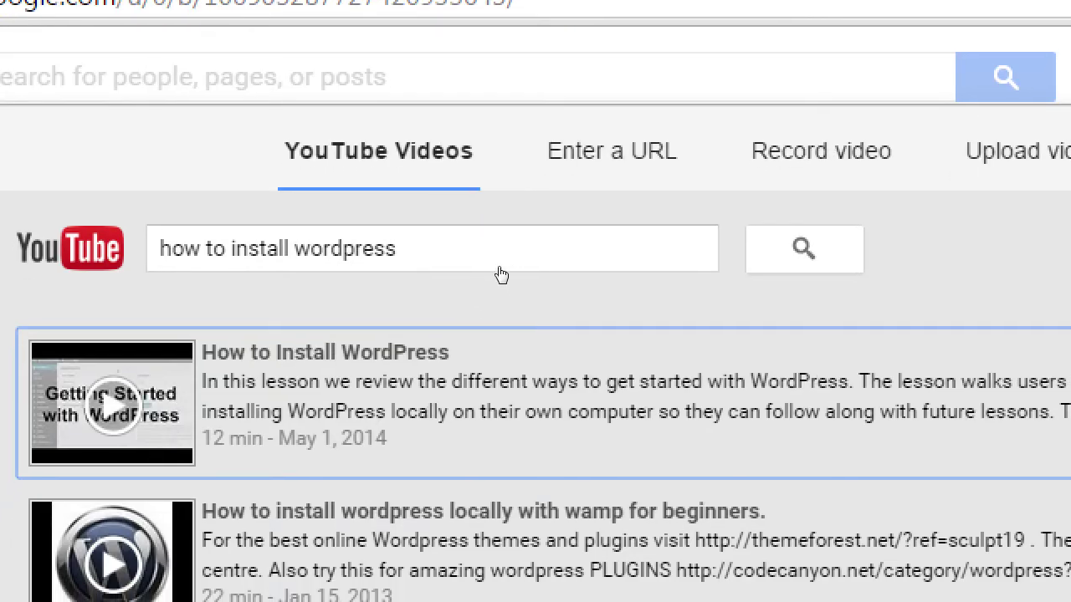
# Review the options for adding a video by URL, recording or upload, and discard the video post.
pyautogui.click(492, 123)
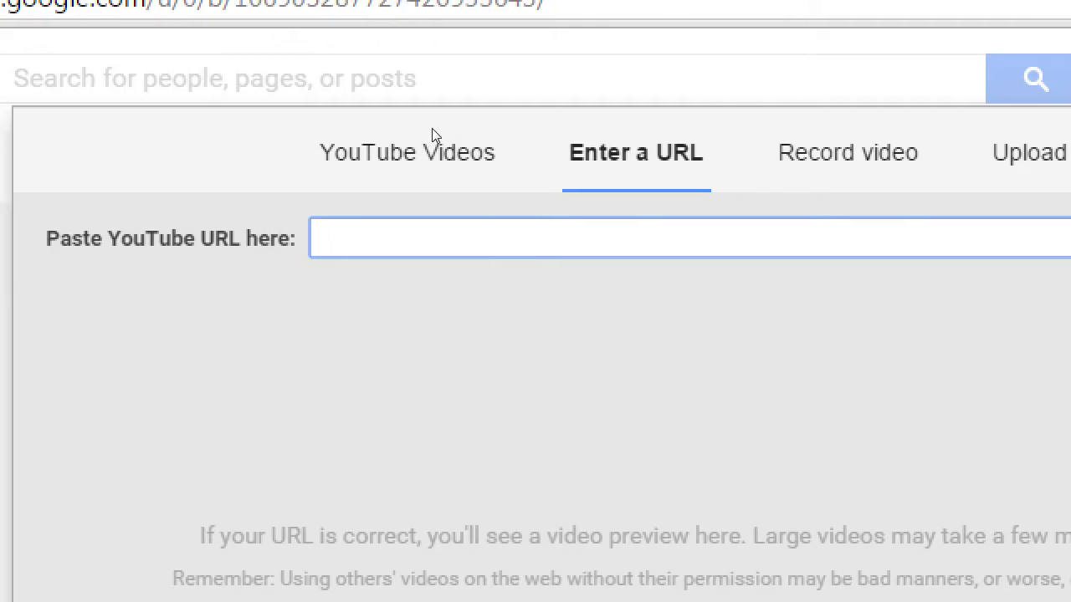
pyautogui.click(578, 132)
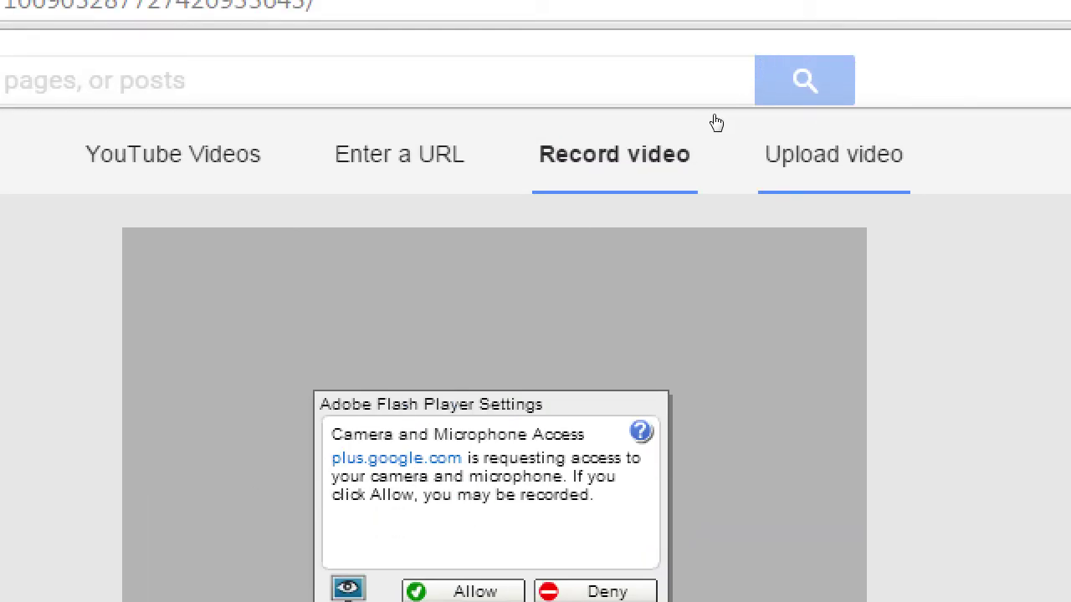
pyautogui.click(714, 122)
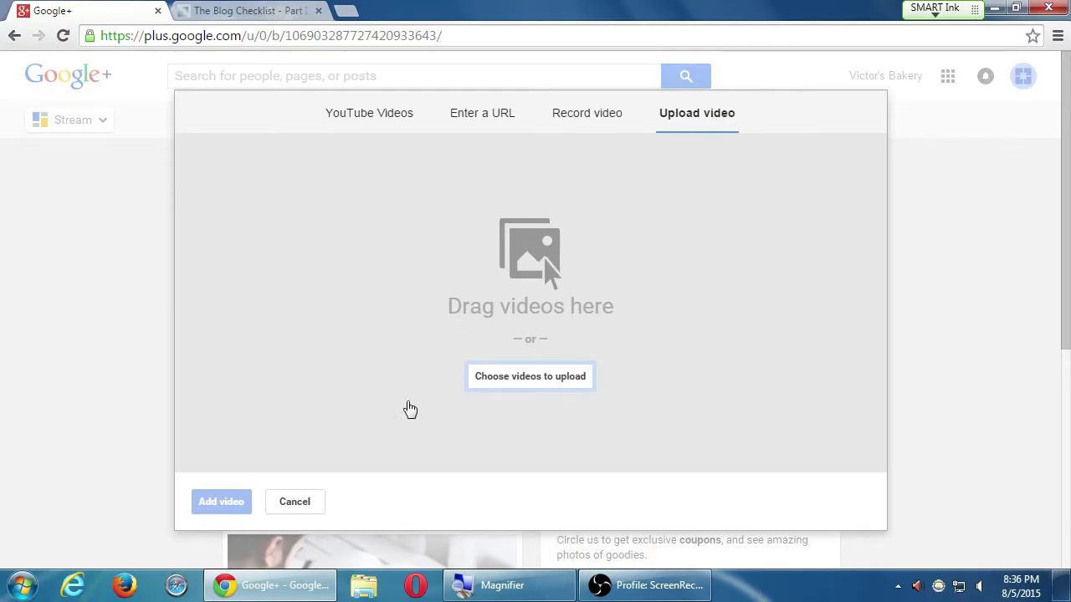
pyautogui.click(314, 505)
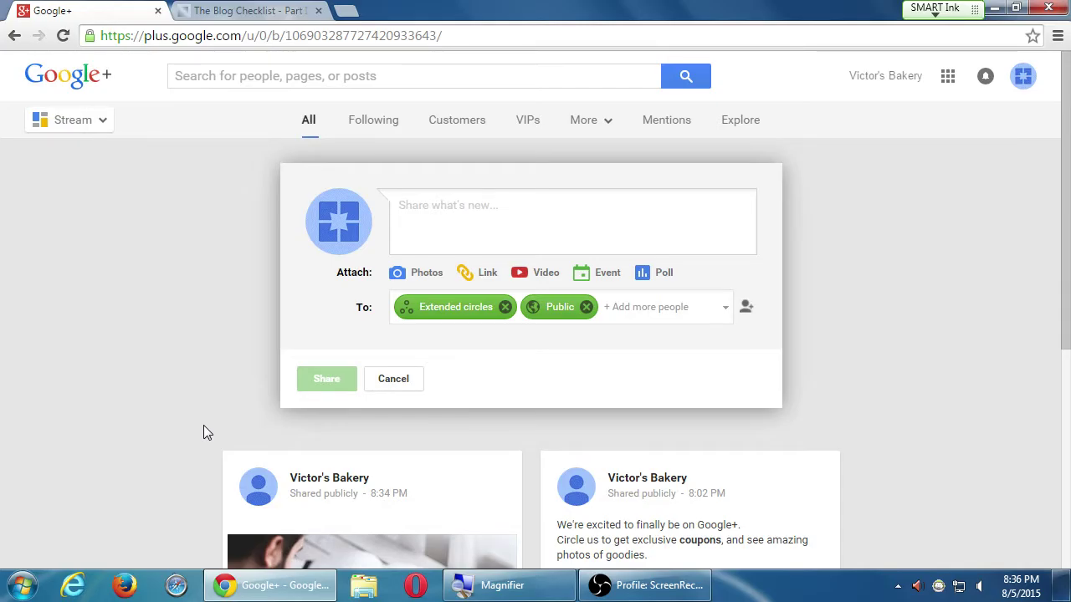
pyautogui.click(365, 384)
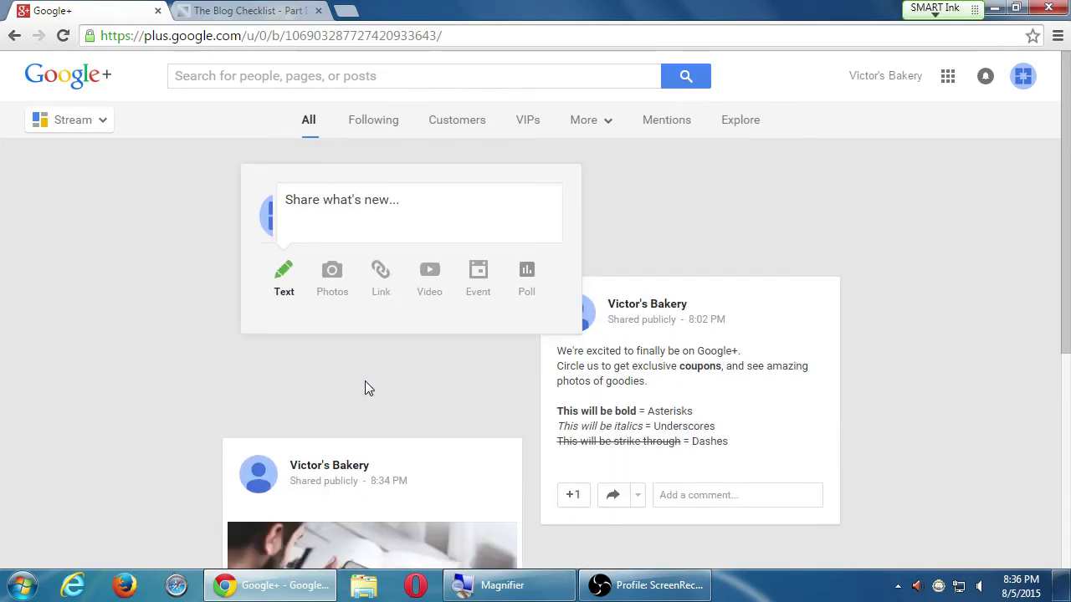
# Close the remaining browser tab containing "The Blog Checklist – Part II of III" article.
pyautogui.scroll(-3, 408, 395)
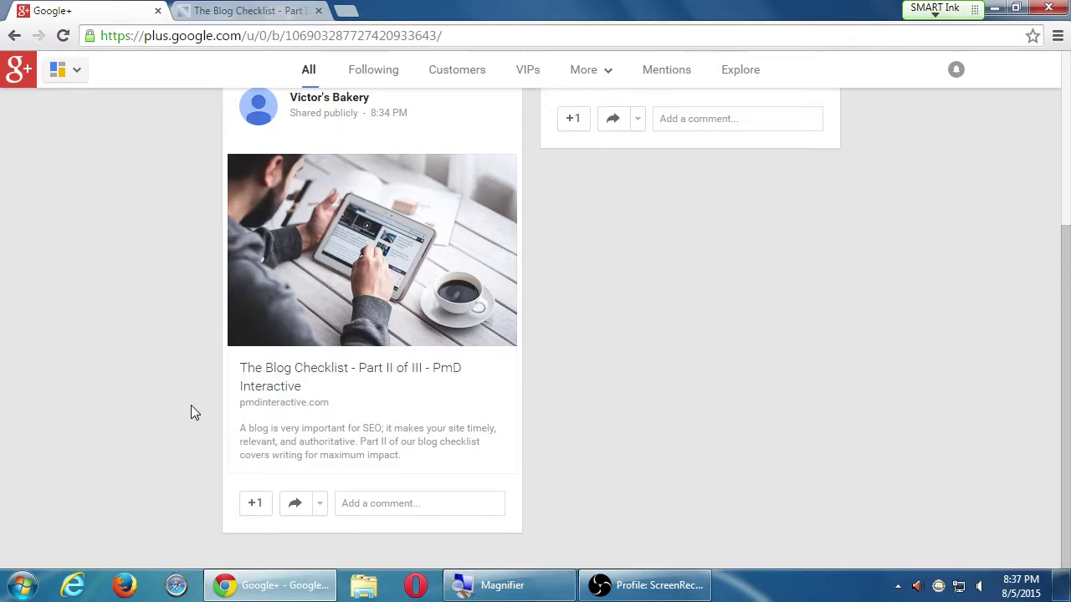
pyautogui.scroll(3, 201, 419)
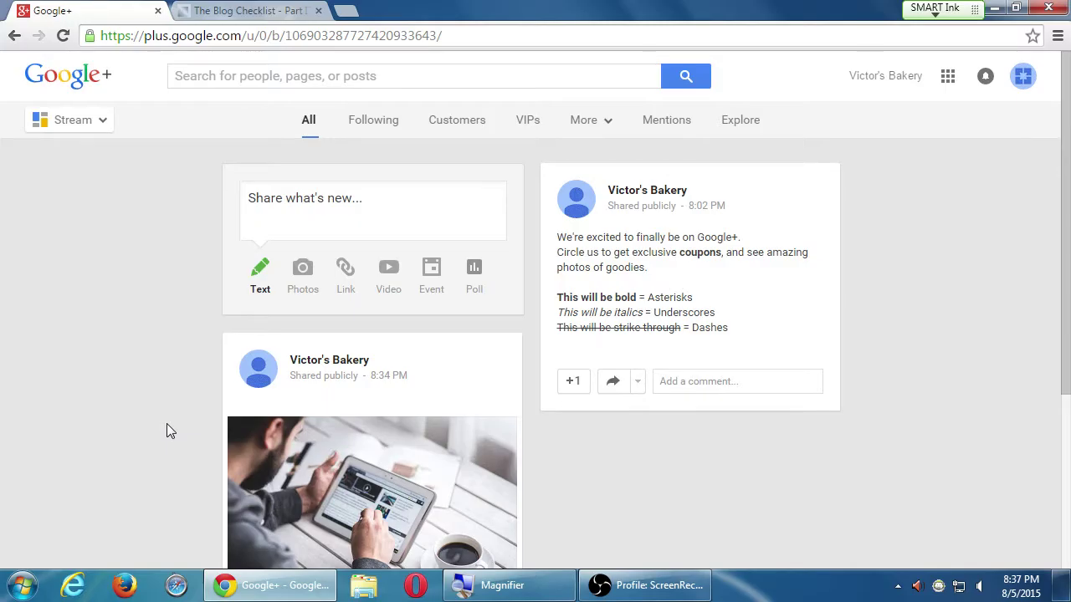
pyautogui.click(310, 11)
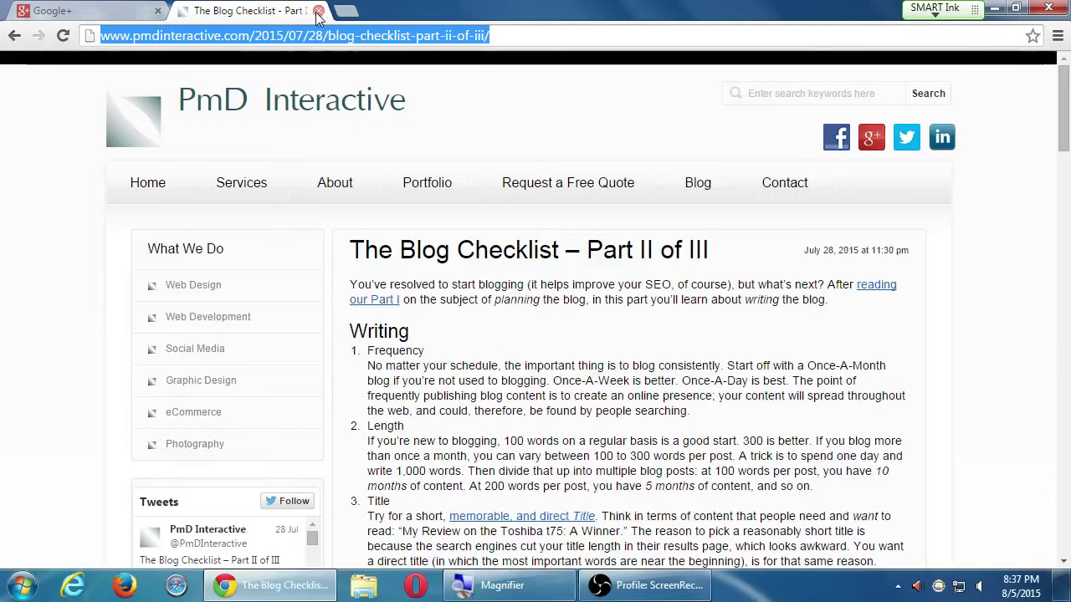
pyautogui.click(319, 11)
# Open the Communities page and look through the communities offered under Discover communities.
pyautogui.scroll(-2, 125, 272)
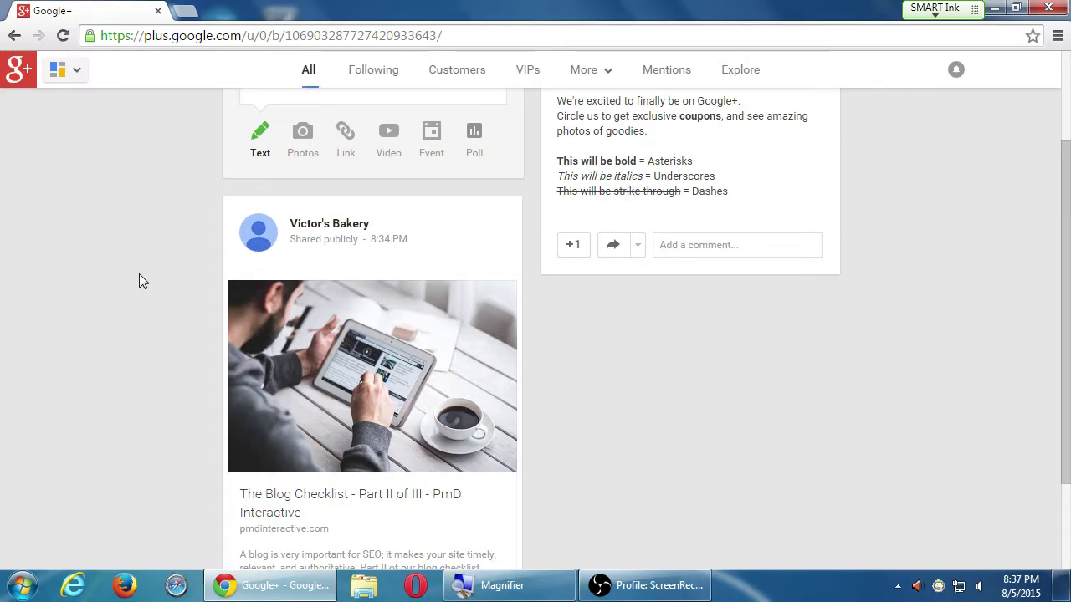
pyautogui.scroll(3, 139, 274)
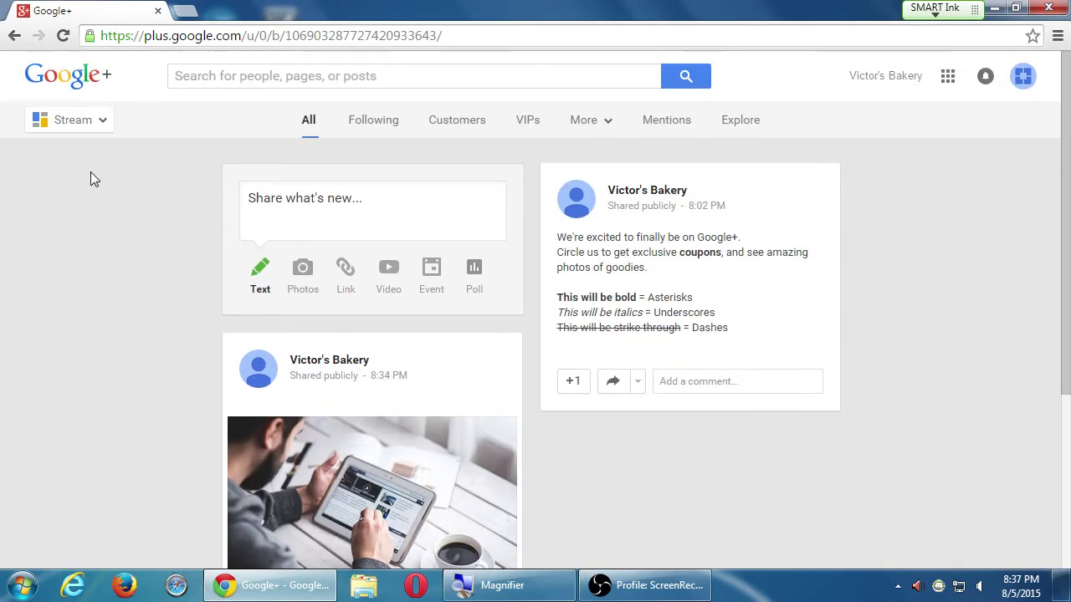
pyautogui.click(79, 121)
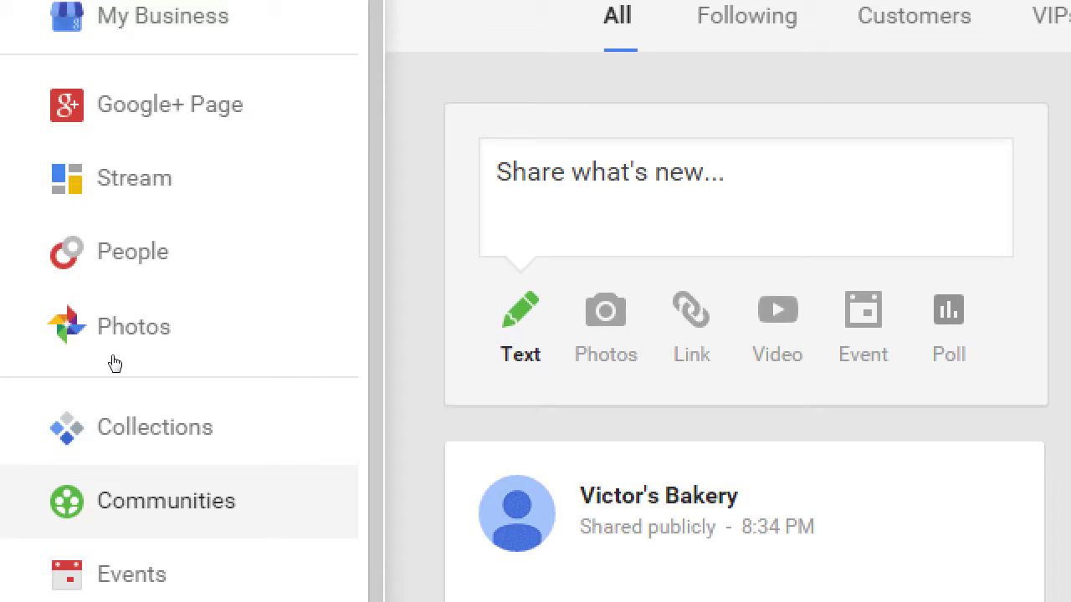
pyautogui.click(114, 363)
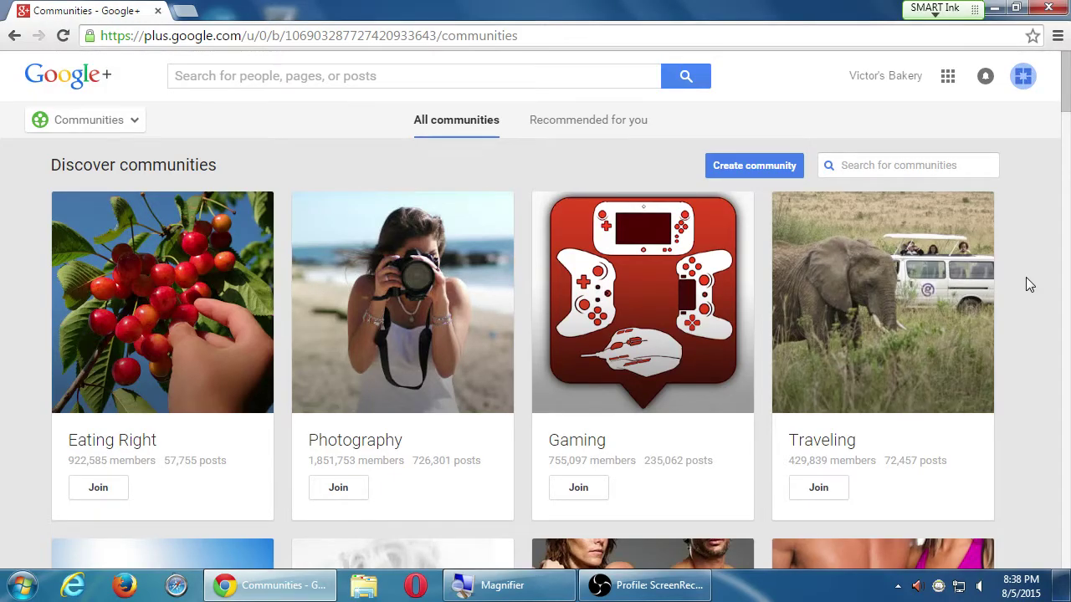
pyautogui.scroll(-1, 1027, 213)
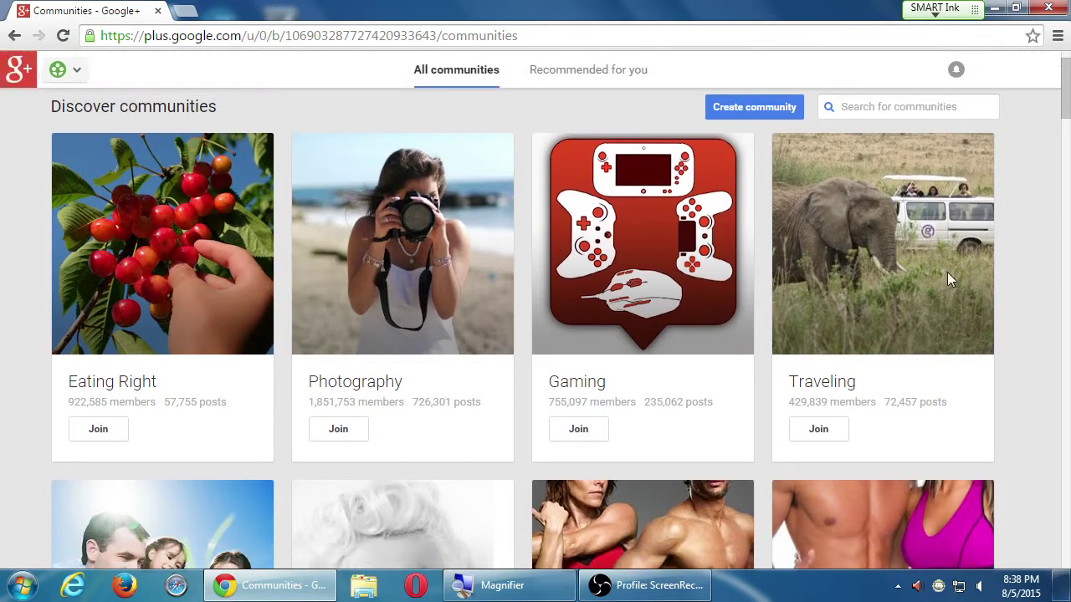
pyautogui.scroll(-6, 950, 274)
pyautogui.scroll(-3, 953, 276)
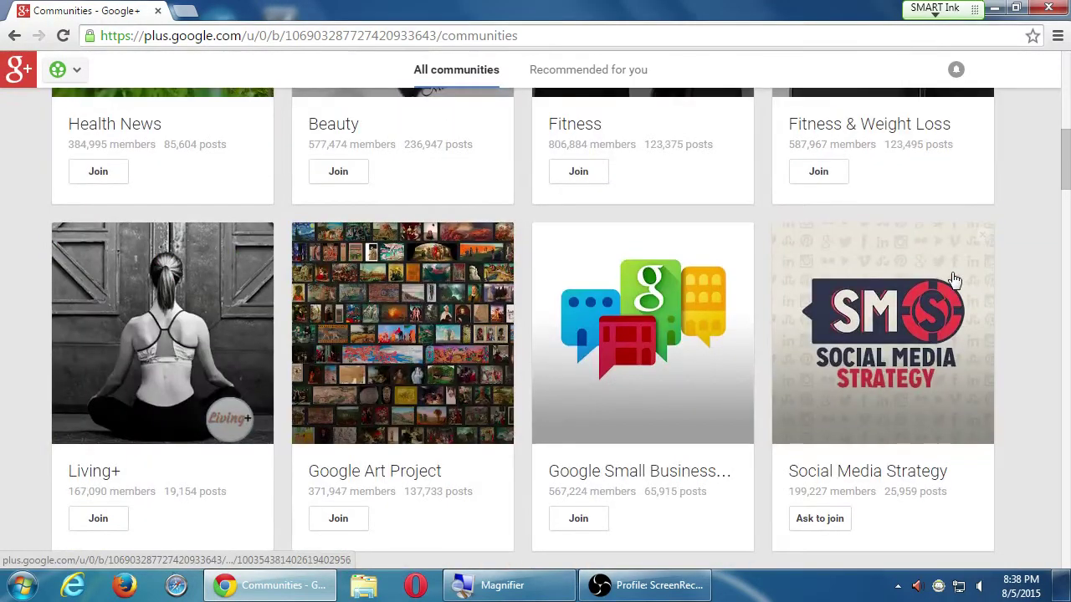
pyautogui.scroll(-2, 911, 335)
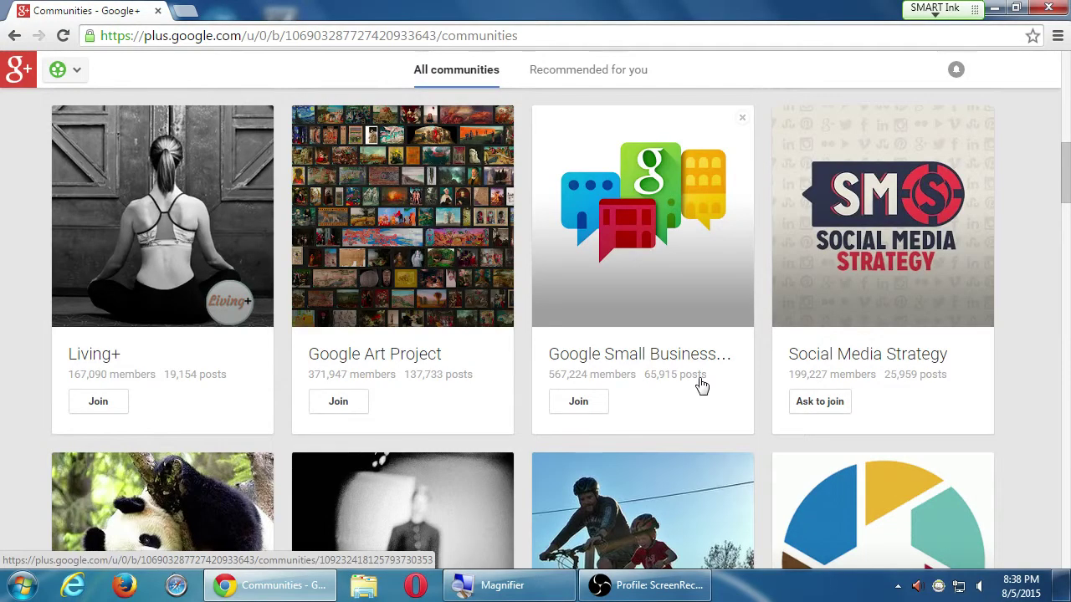
pyautogui.scroll(10, 962, 347)
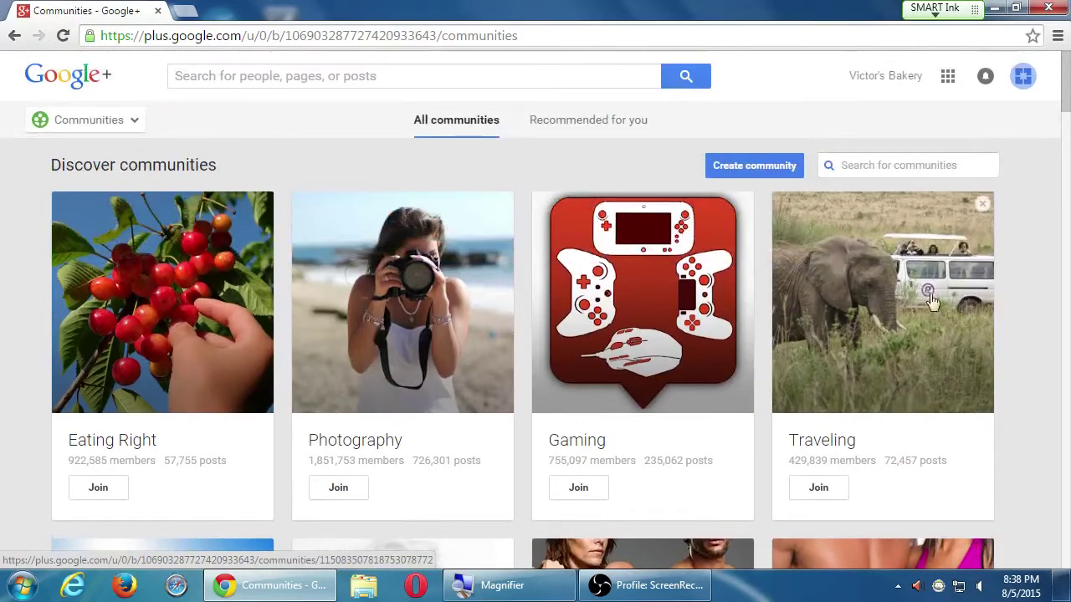
# Search the communities for "baking" and look through the names, member counts and join options of the matches.
pyautogui.click(899, 164)
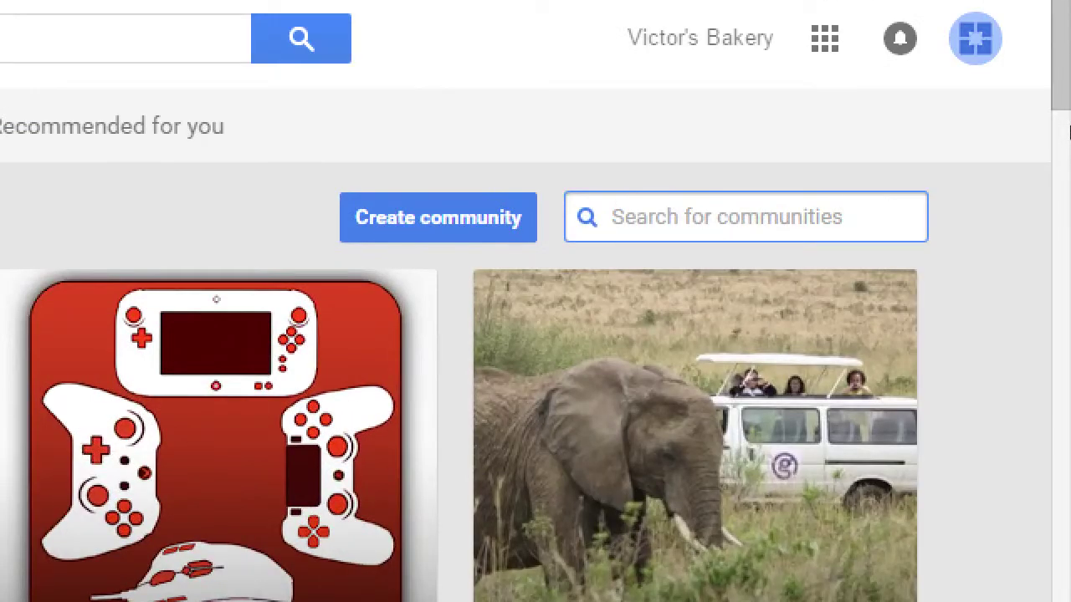
pyautogui.write('baking')
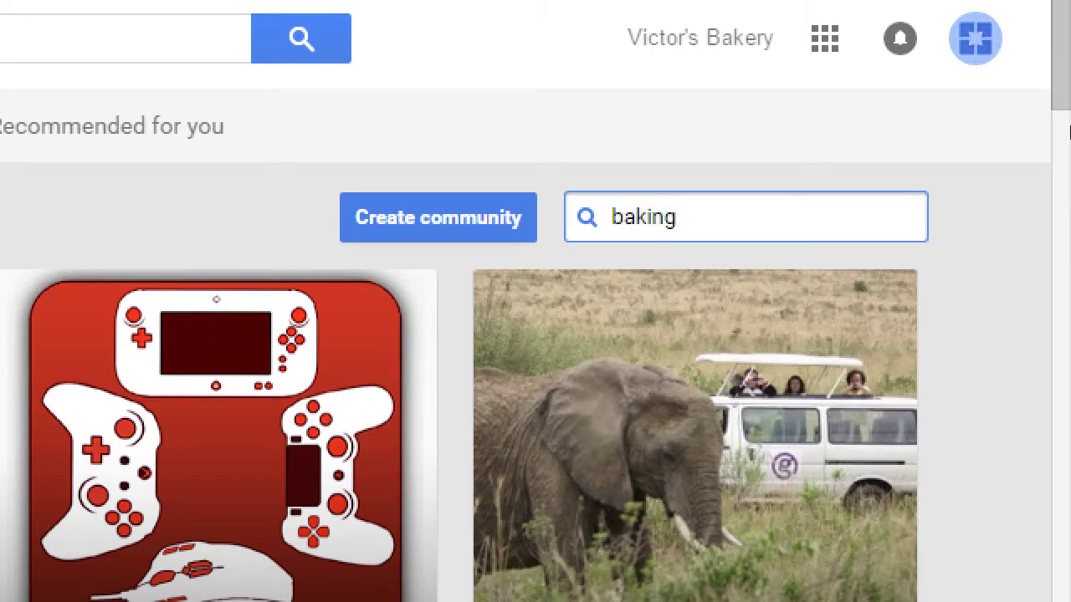
pyautogui.press('Return')
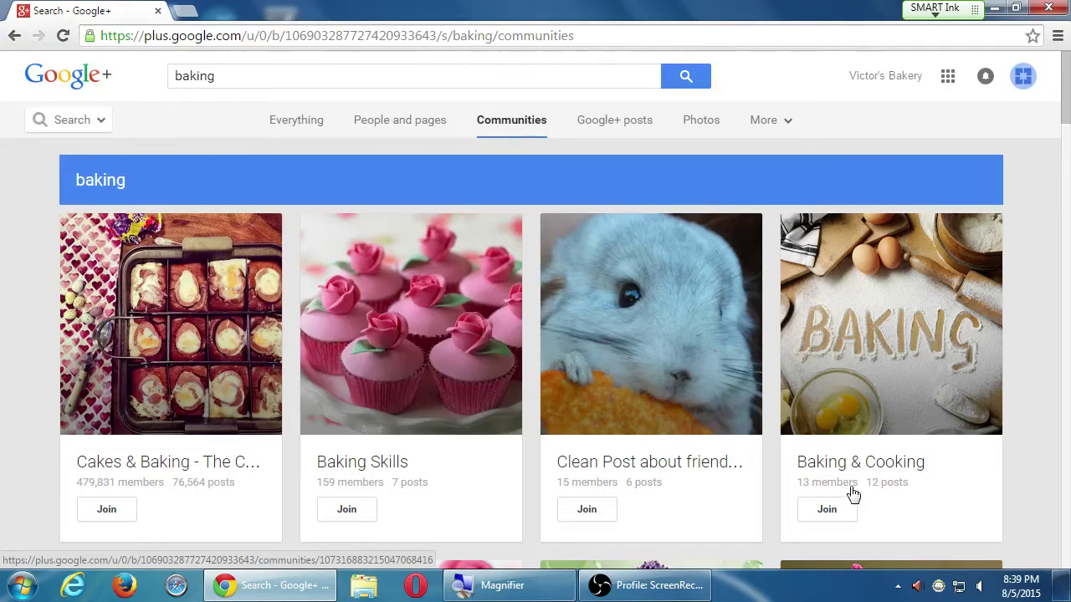
pyautogui.scroll(-3, 847, 493)
pyautogui.scroll(-8, 846, 494)
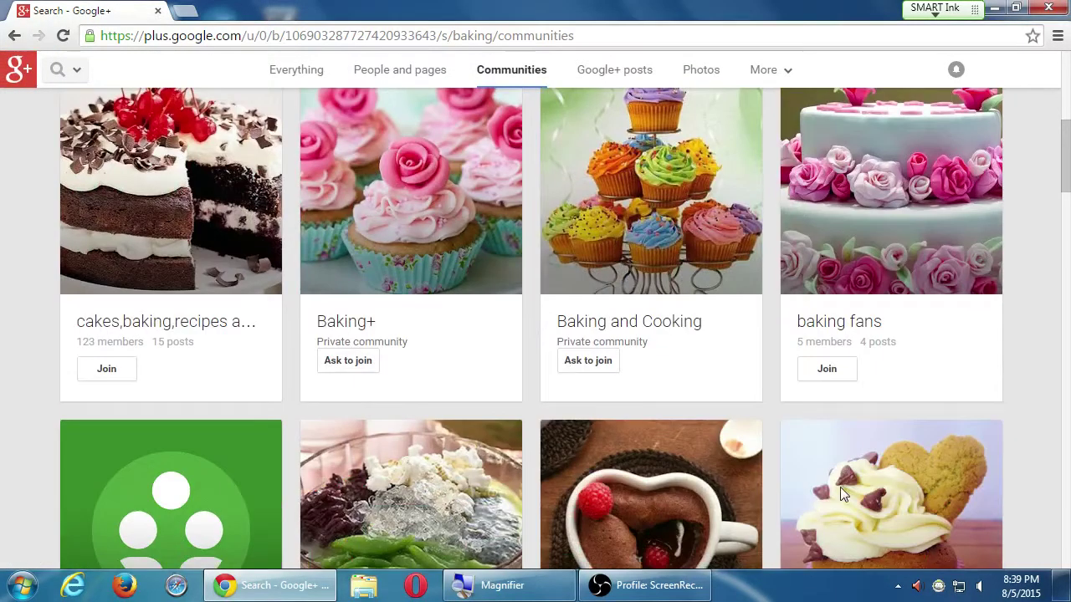
pyautogui.scroll(10, 840, 495)
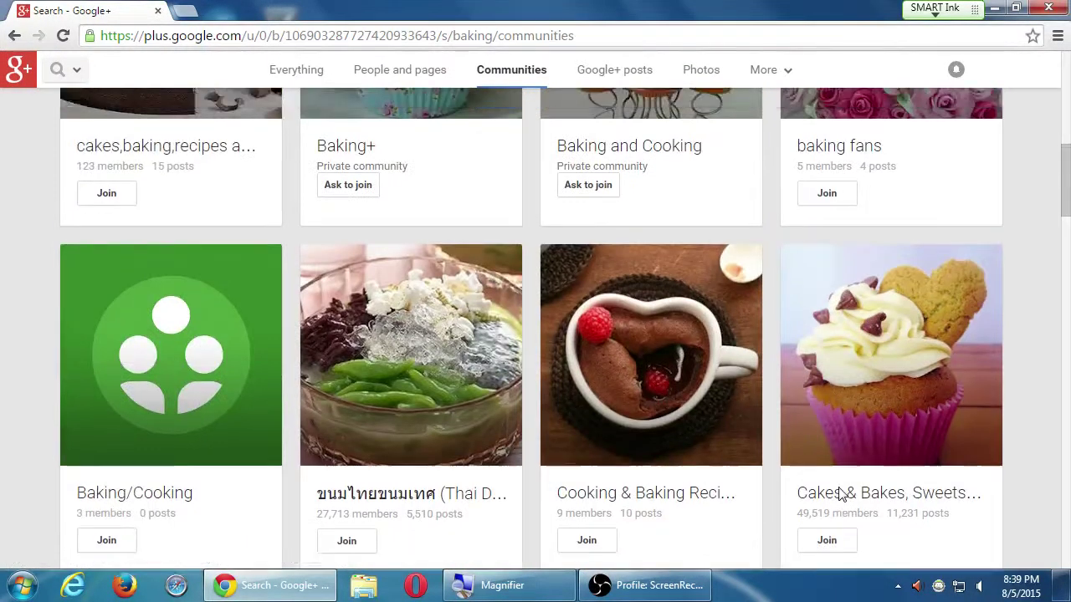
pyautogui.scroll(2, 838, 489)
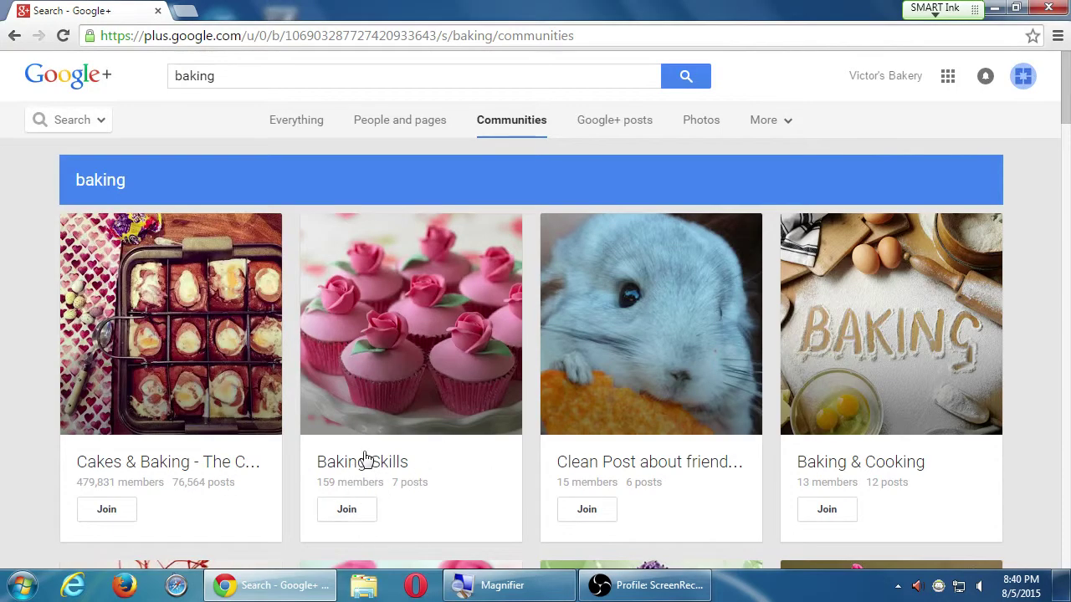
pyautogui.scroll(-1, 527, 446)
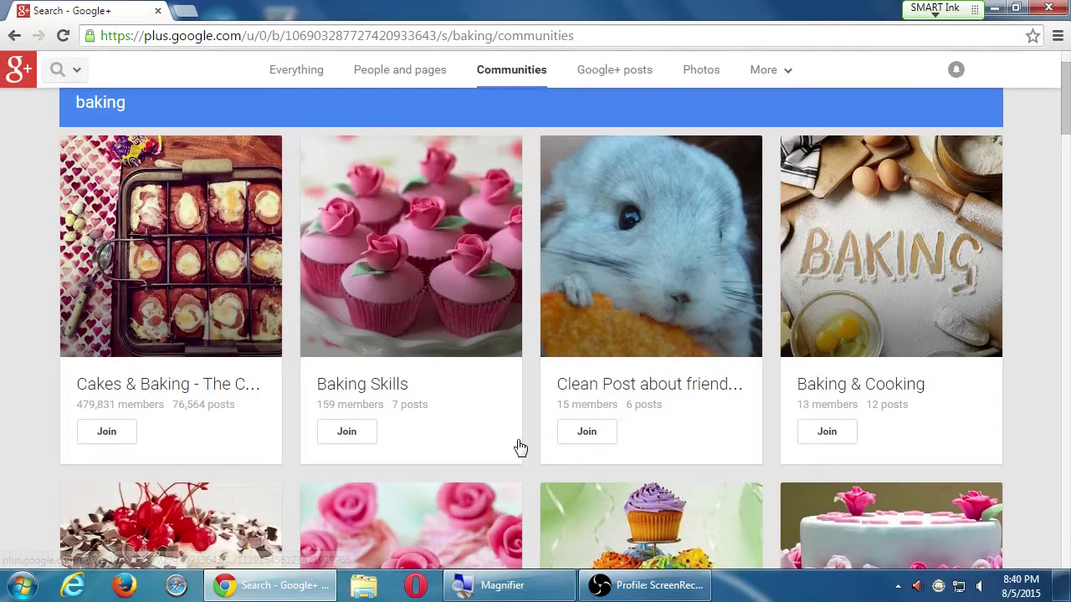
pyautogui.scroll(-1, 523, 446)
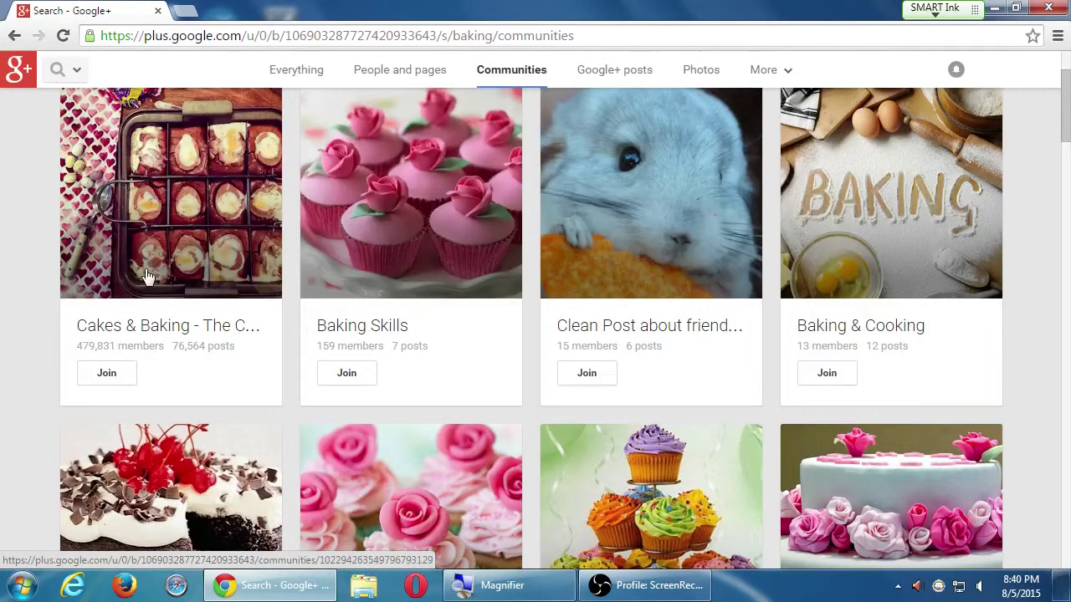
# Return to the Communities page, search for "cooking" and open the public community named Cooking.
pyautogui.scroll(2, 147, 276)
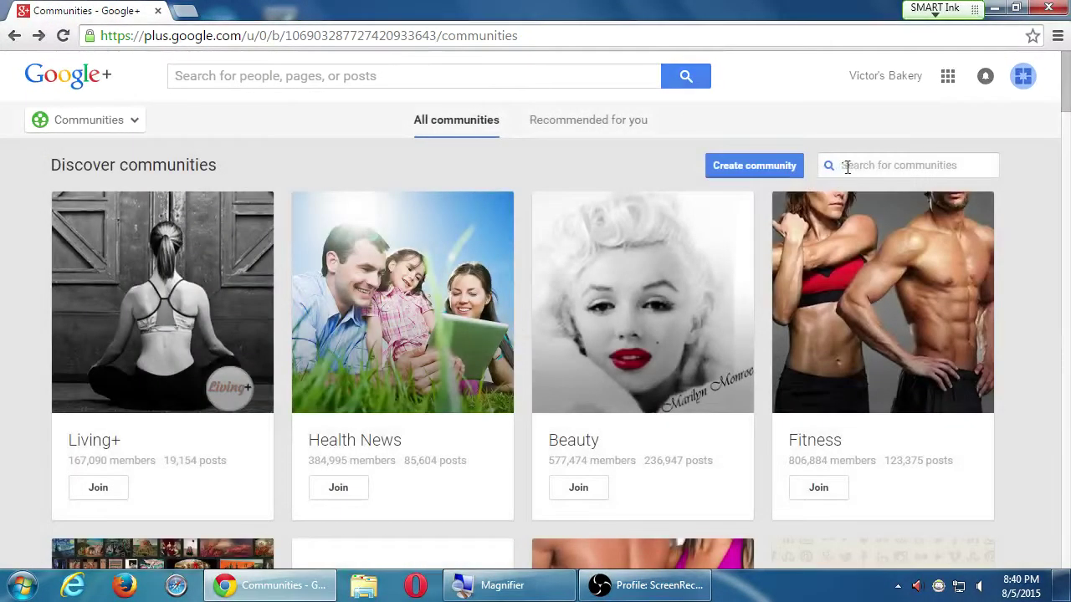
pyautogui.click(847, 165)
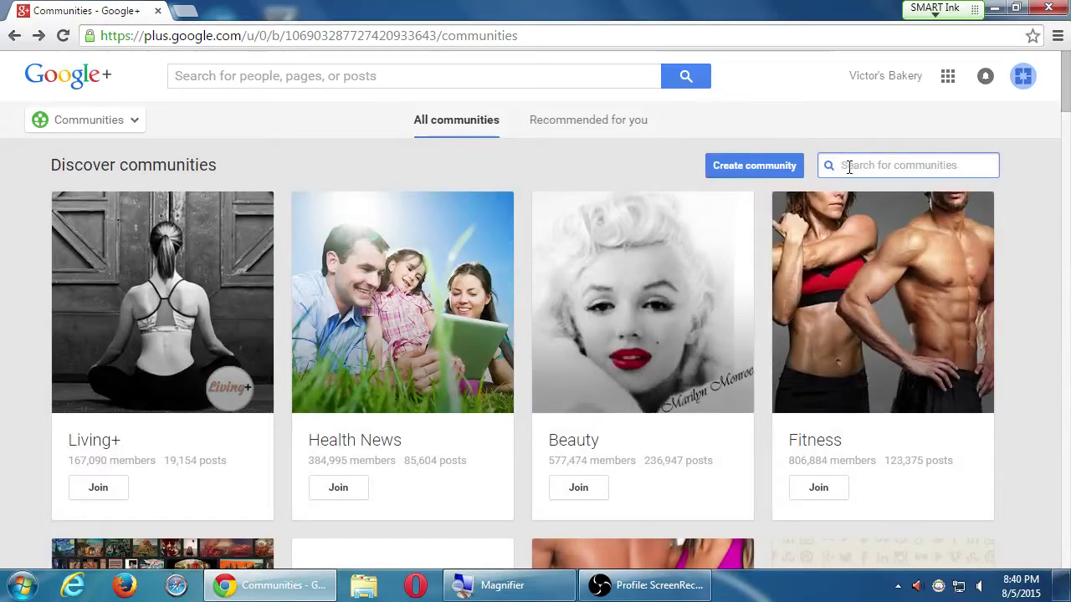
pyautogui.write('cooking')
pyautogui.press('Return')
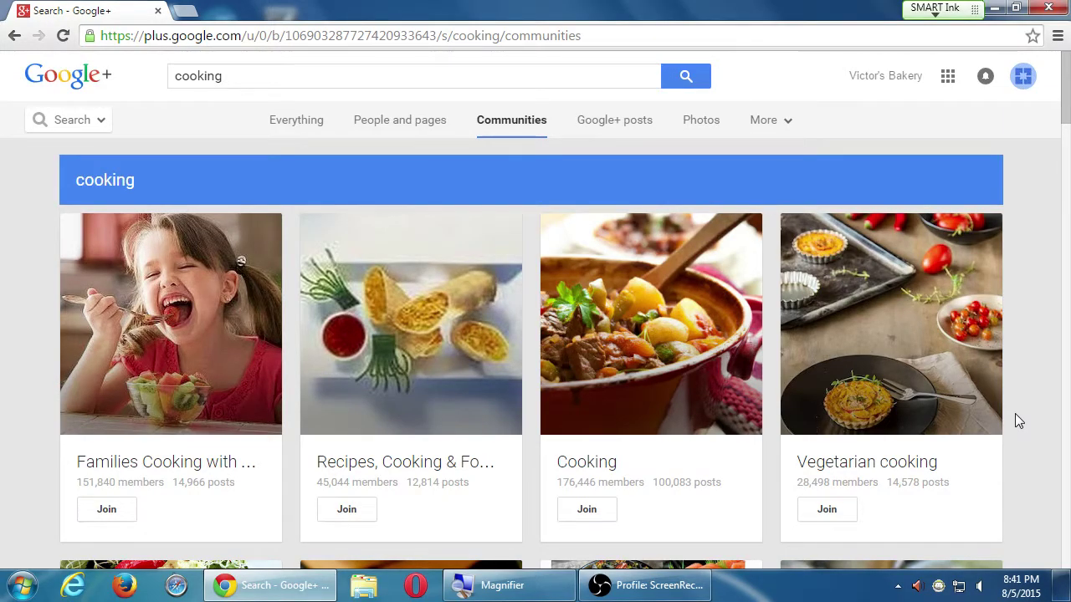
pyautogui.click(631, 324)
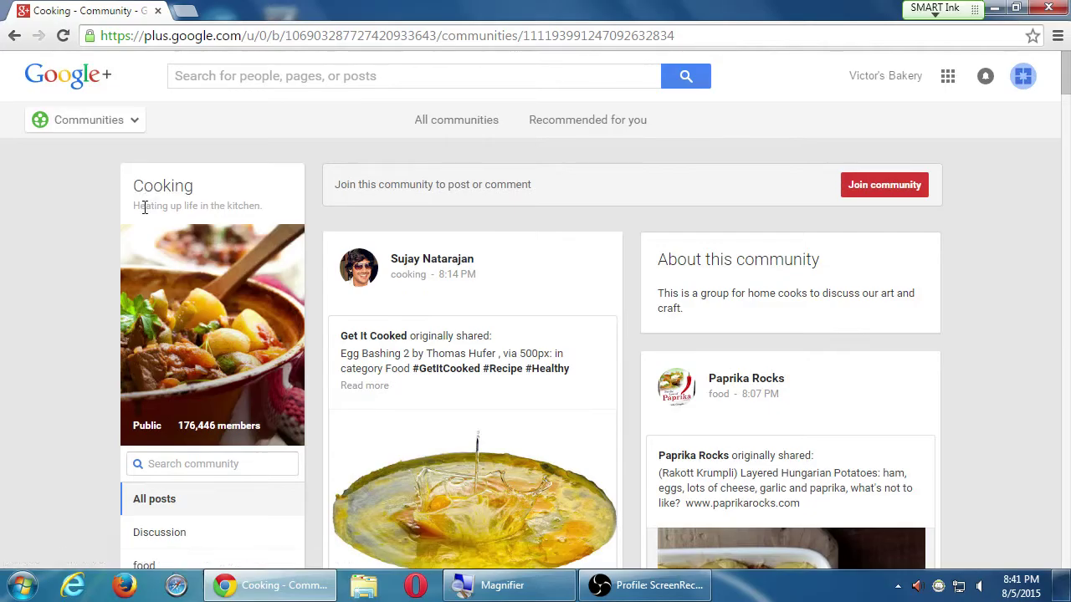
# Examine the Cooking community's tagline, post categories and member list.
pyautogui.moveTo(233, 204); pyautogui.dragTo(189, 205)
pyautogui.scroll(-3, 186, 432)
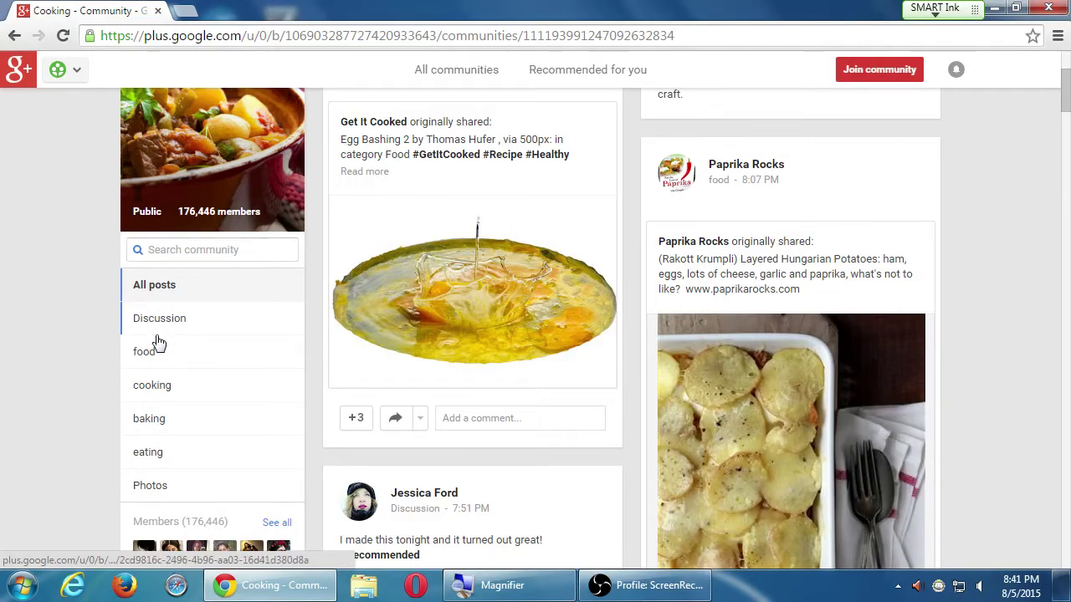
pyautogui.scroll(-1, 69, 373)
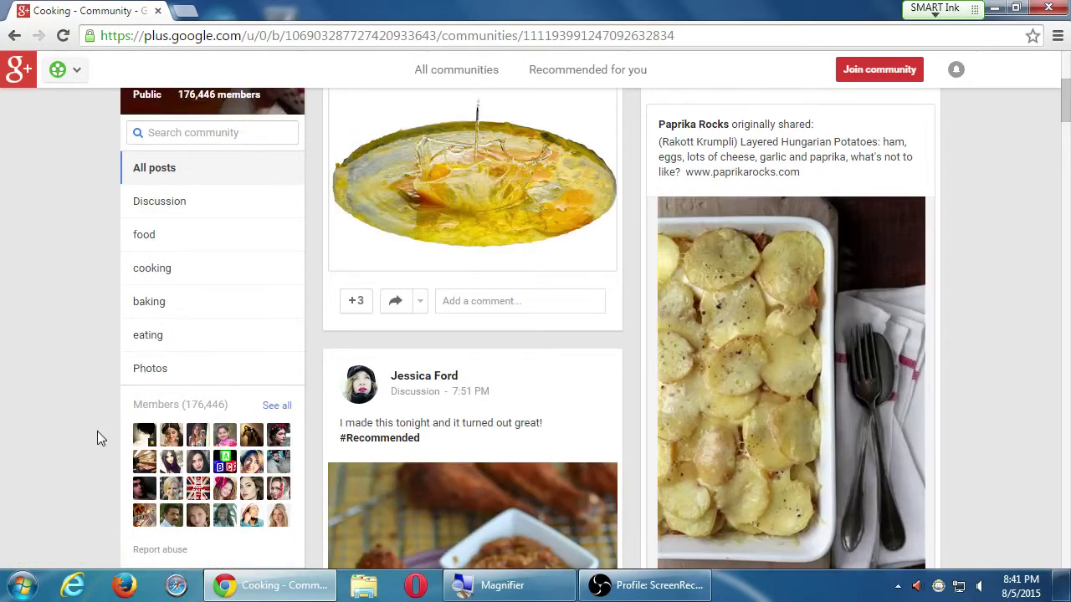
# Examine the Cooking community's member list and the About this community description.
pyautogui.scroll(-1, 95, 439)
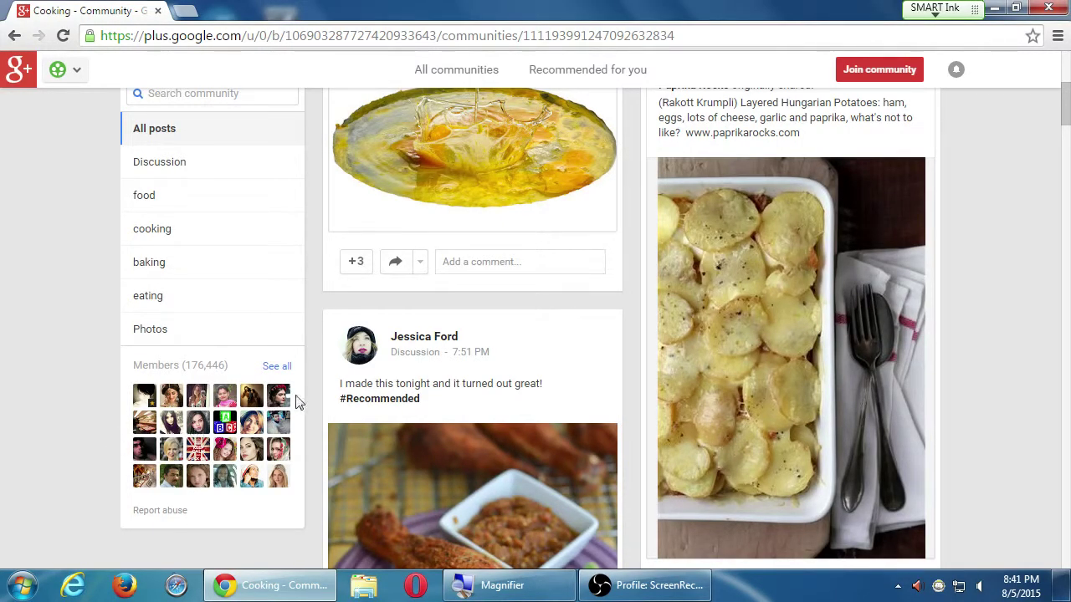
pyautogui.scroll(5, 335, 405)
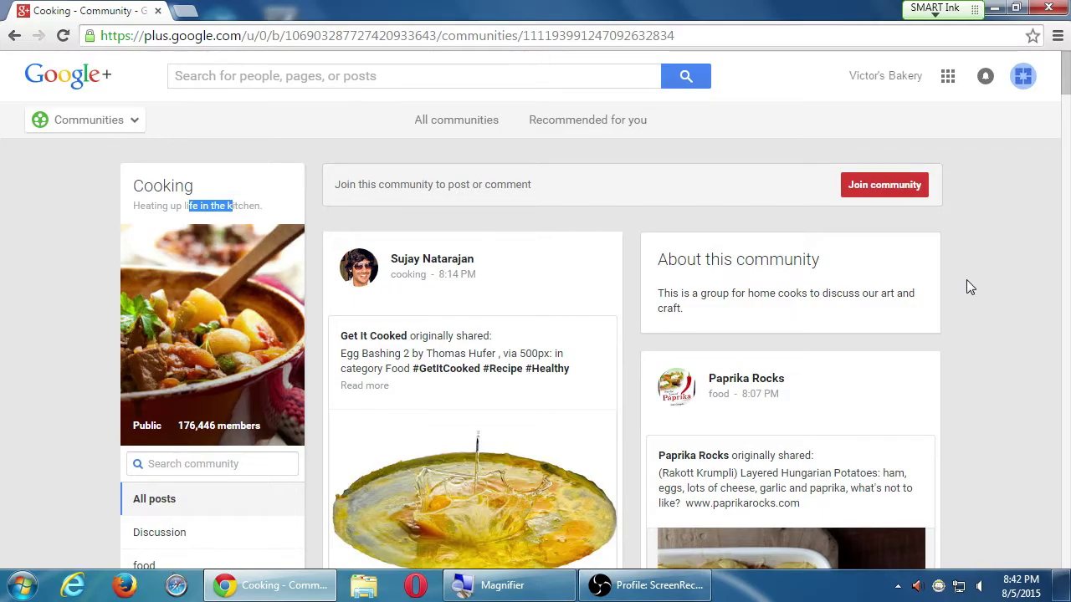
pyautogui.click(839, 302)
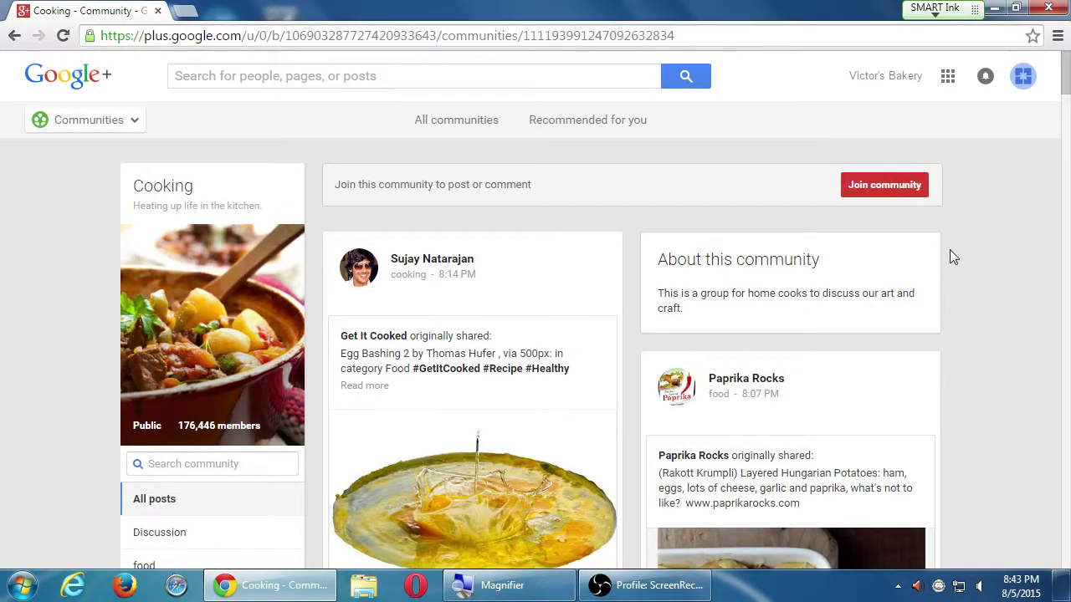
pyautogui.scroll(-1, 948, 255)
pyautogui.scroll(-1, 949, 257)
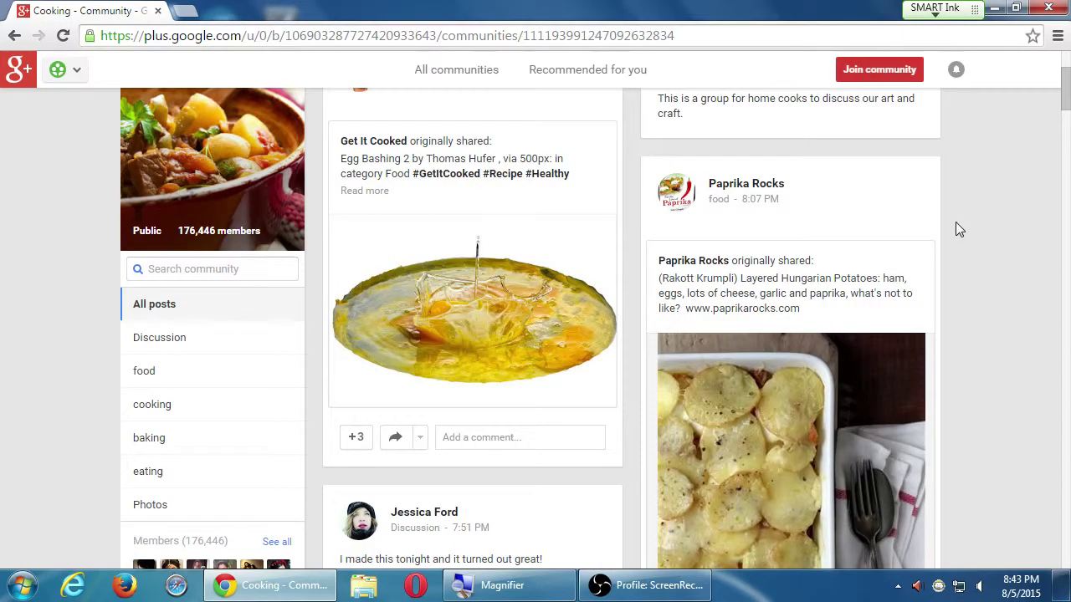
pyautogui.scroll(1, 956, 230)
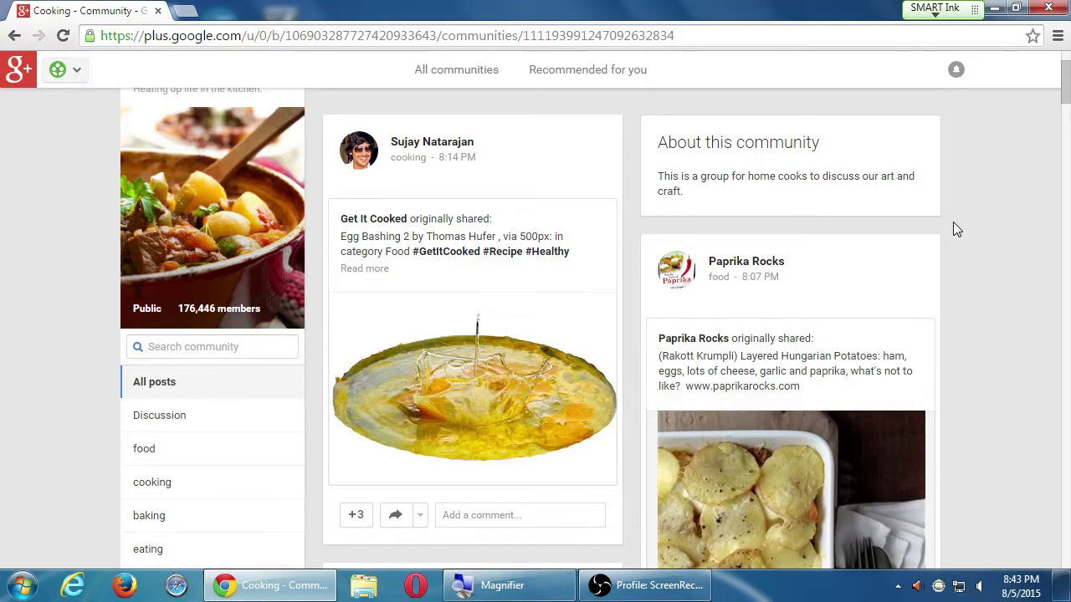
# Look through the Cooking community's posts, checking their +1s, shares and comments, and return to the start of the page.
pyautogui.scroll(-1, 605, 206)
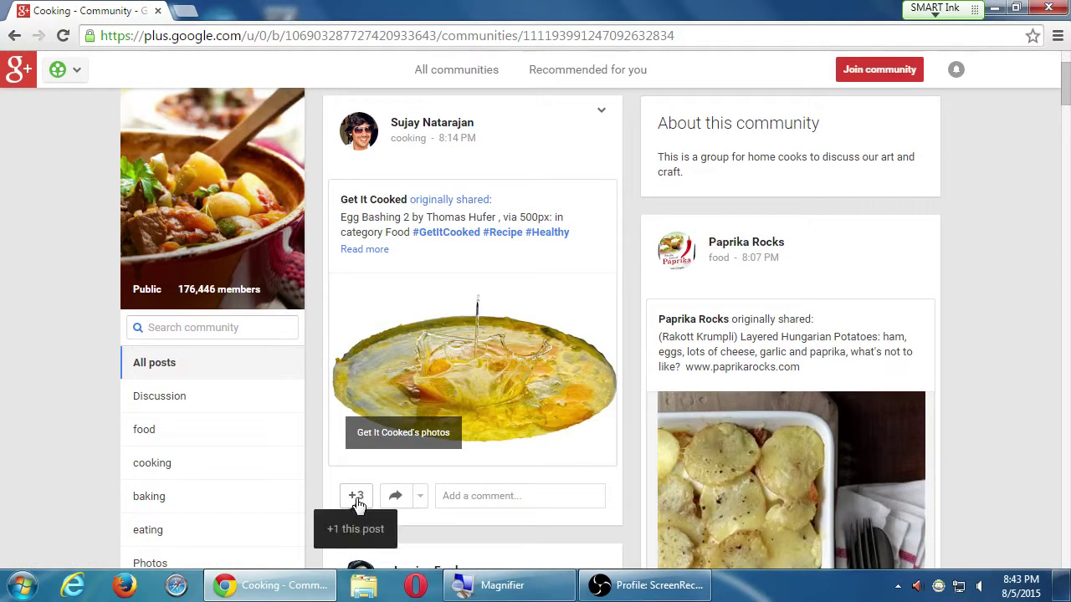
pyautogui.scroll(-5, 757, 255)
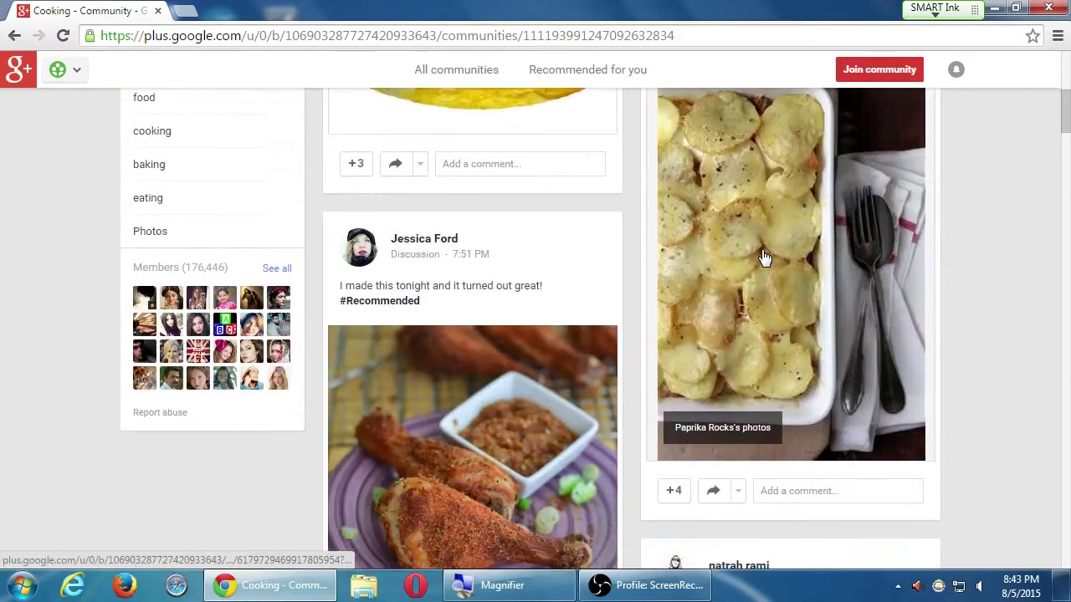
pyautogui.scroll(-1, 763, 256)
pyautogui.scroll(-3, 583, 334)
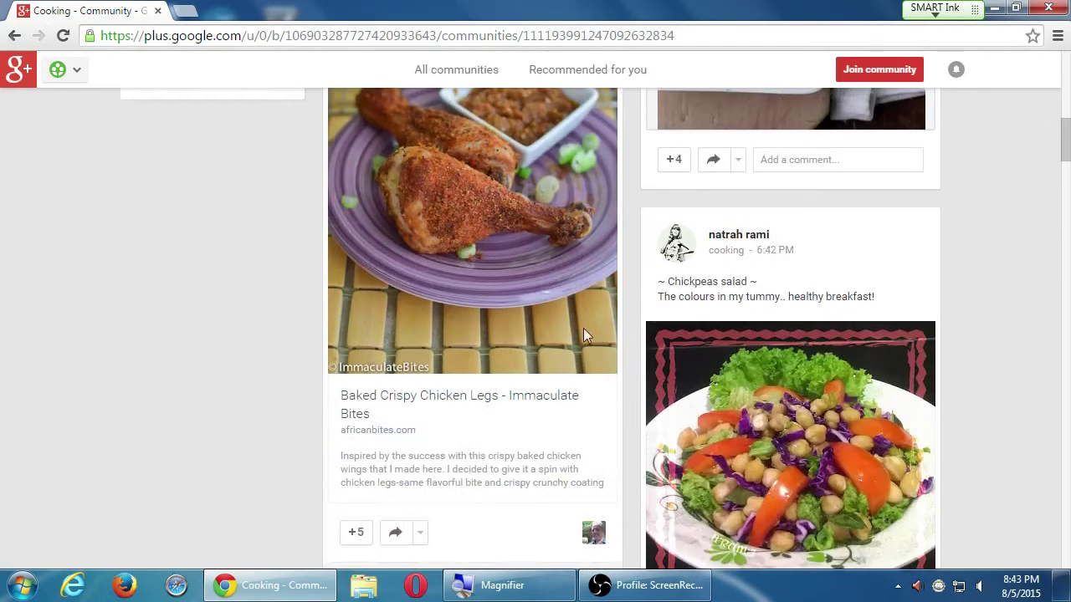
pyautogui.scroll(-3, 266, 512)
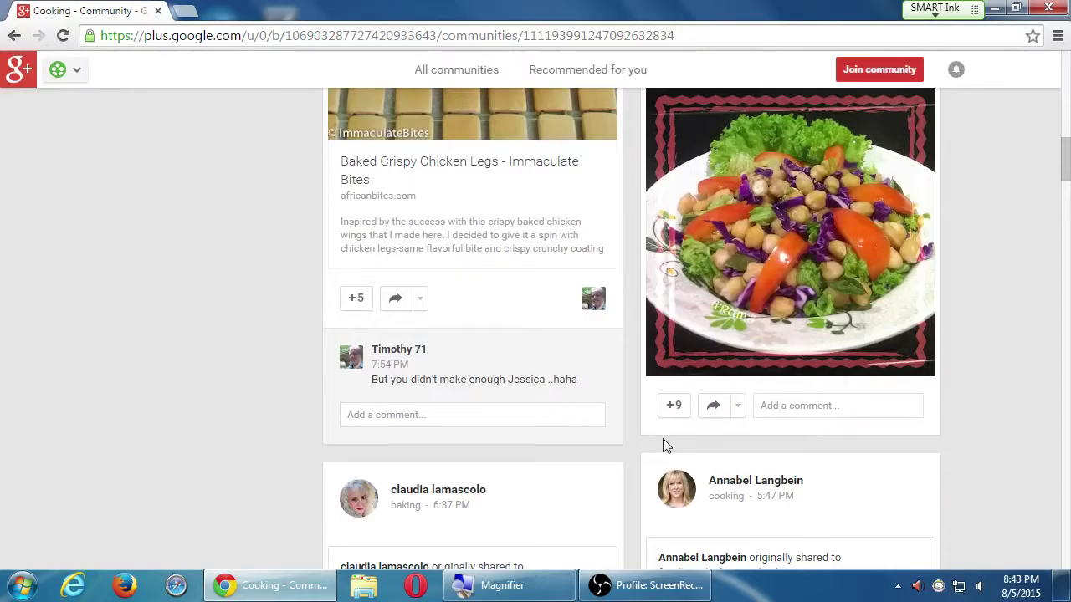
pyautogui.scroll(-9, 661, 443)
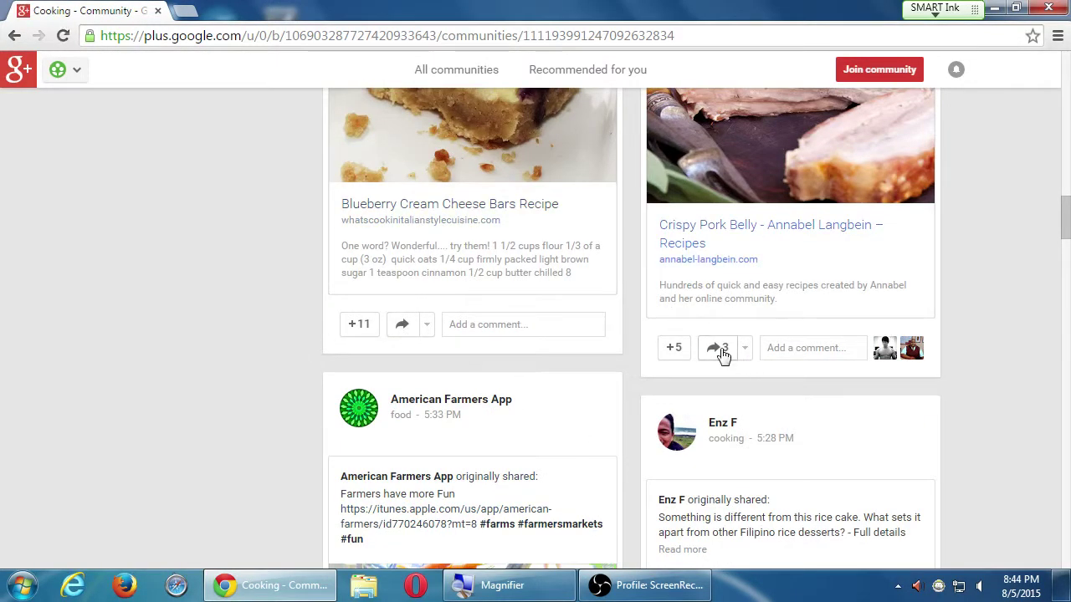
pyautogui.scroll(-8, 722, 354)
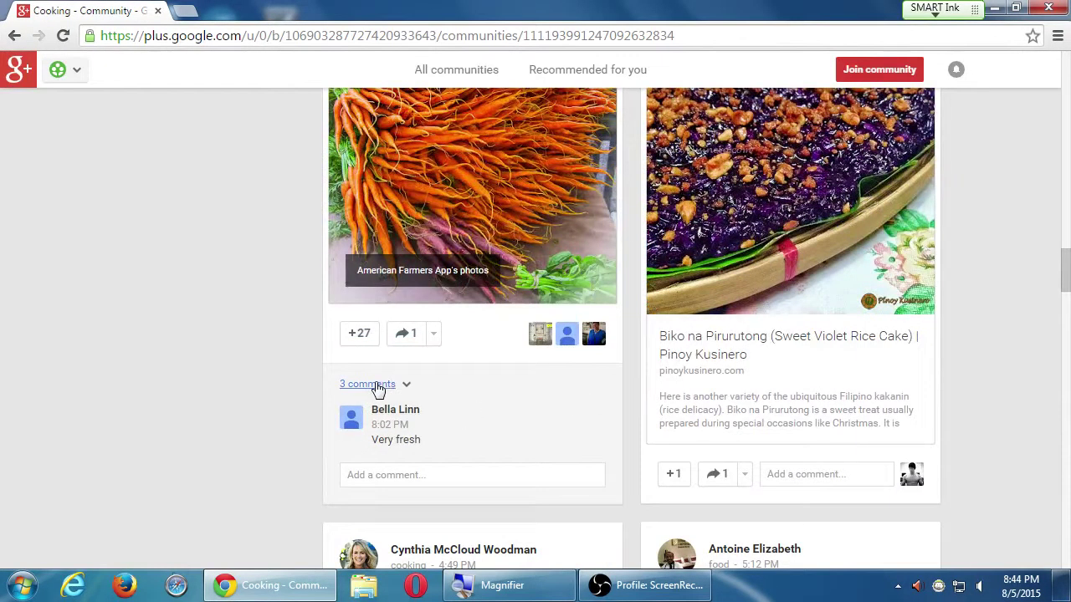
pyautogui.scroll(-2, 616, 441)
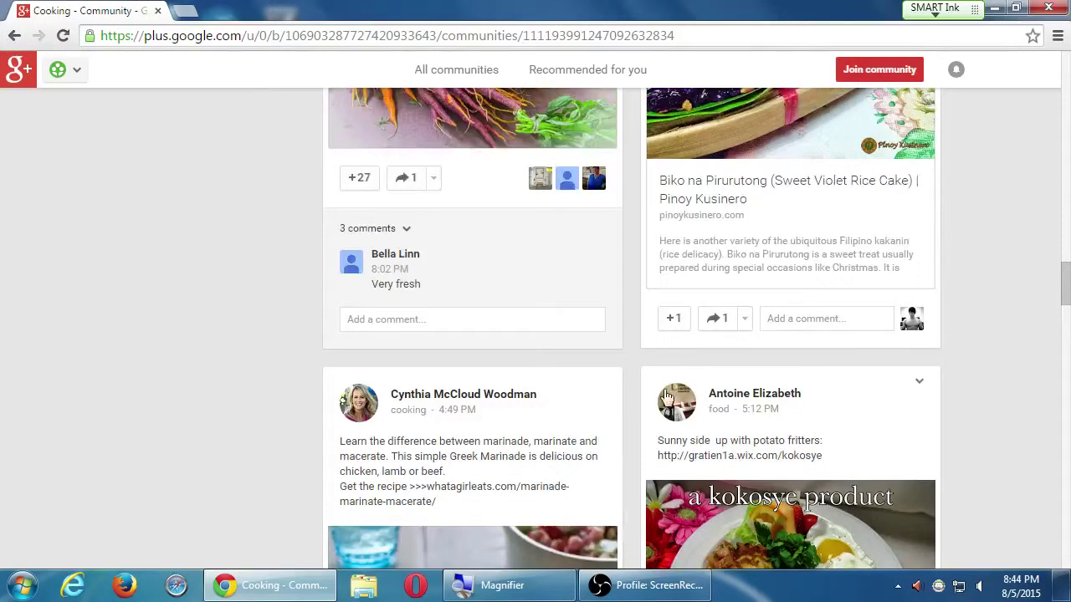
pyautogui.scroll(-4, 615, 448)
pyautogui.scroll(-5, 615, 452)
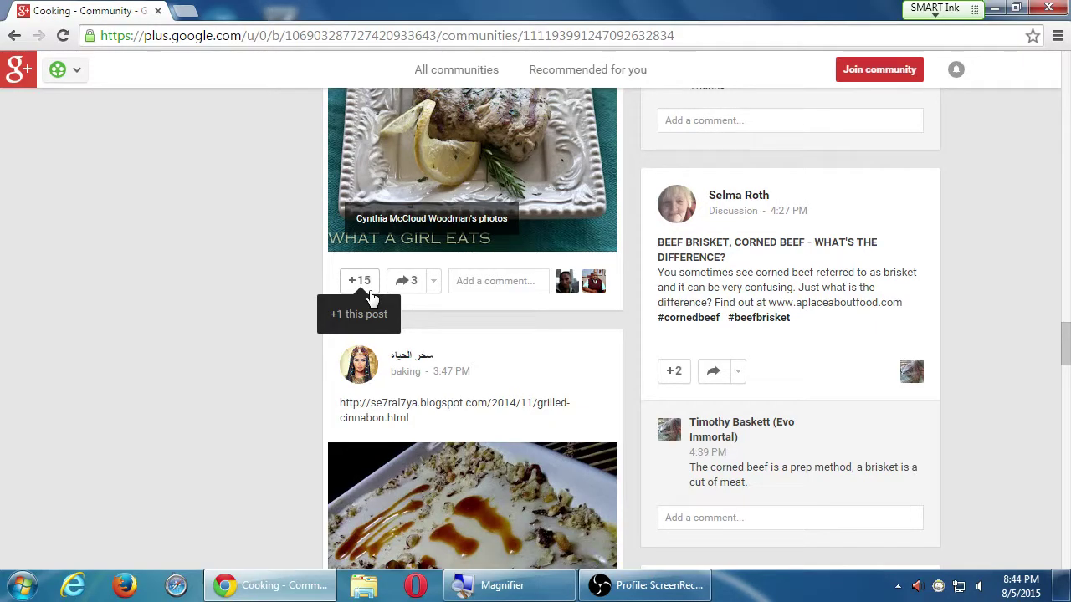
pyautogui.scroll(-7, 287, 315)
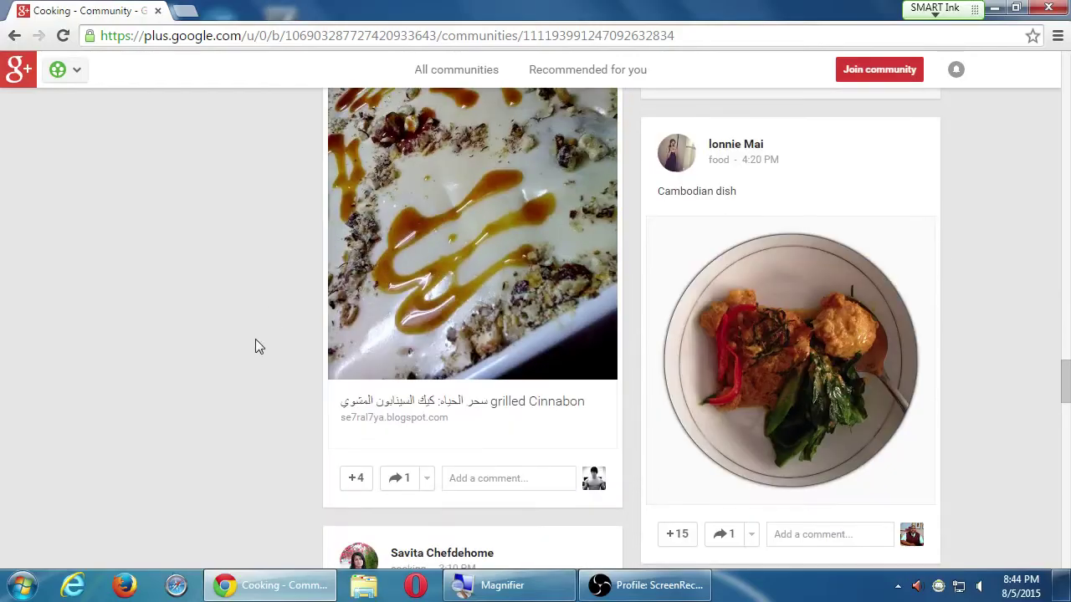
pyautogui.scroll(-7, 237, 360)
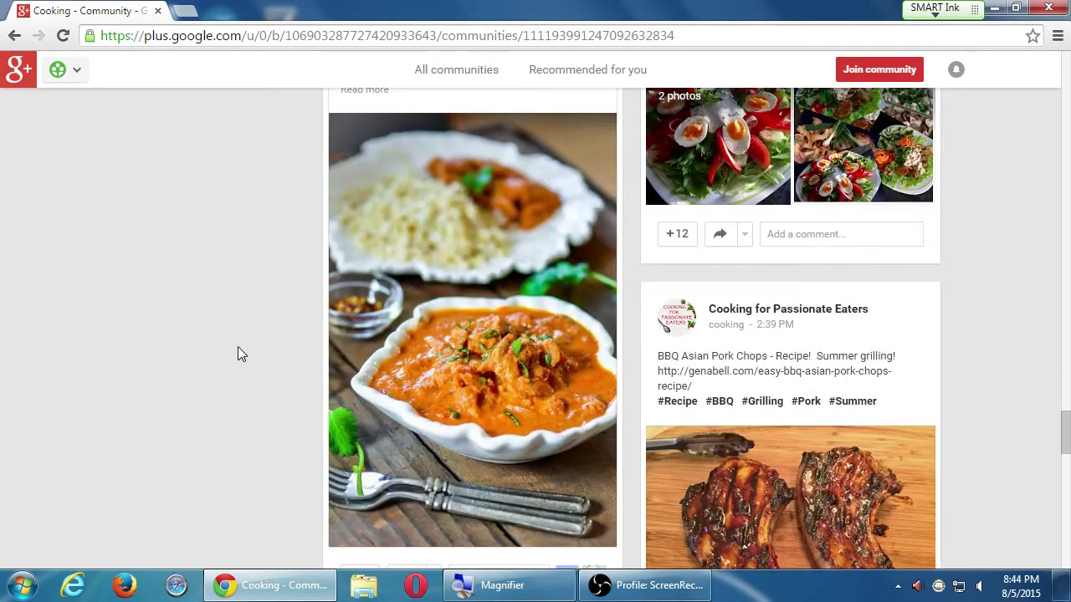
pyautogui.scroll(-10, 143, 329)
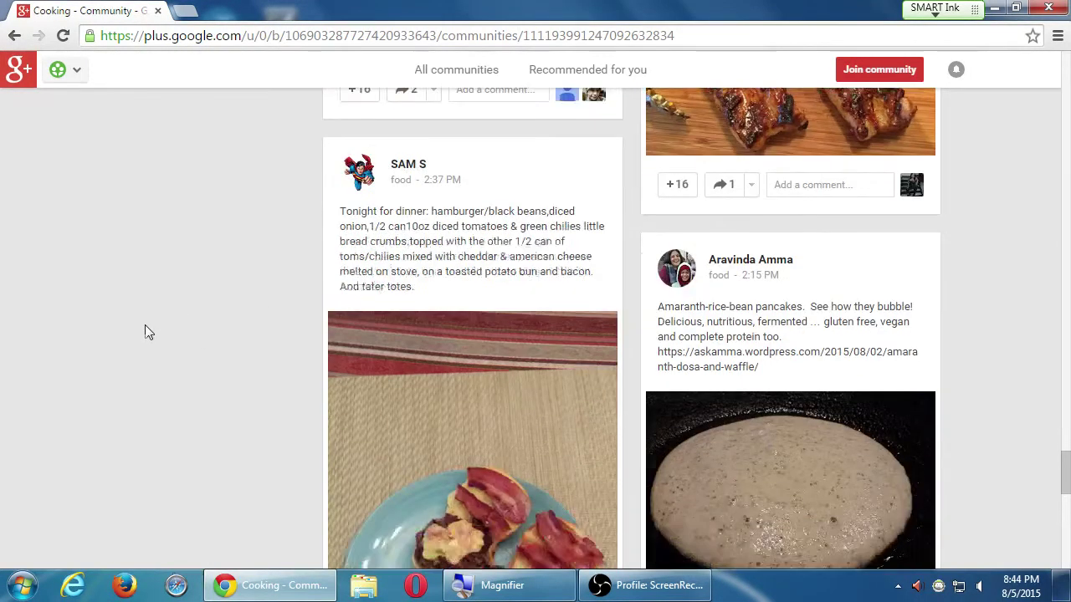
pyautogui.scroll(-6, 150, 324)
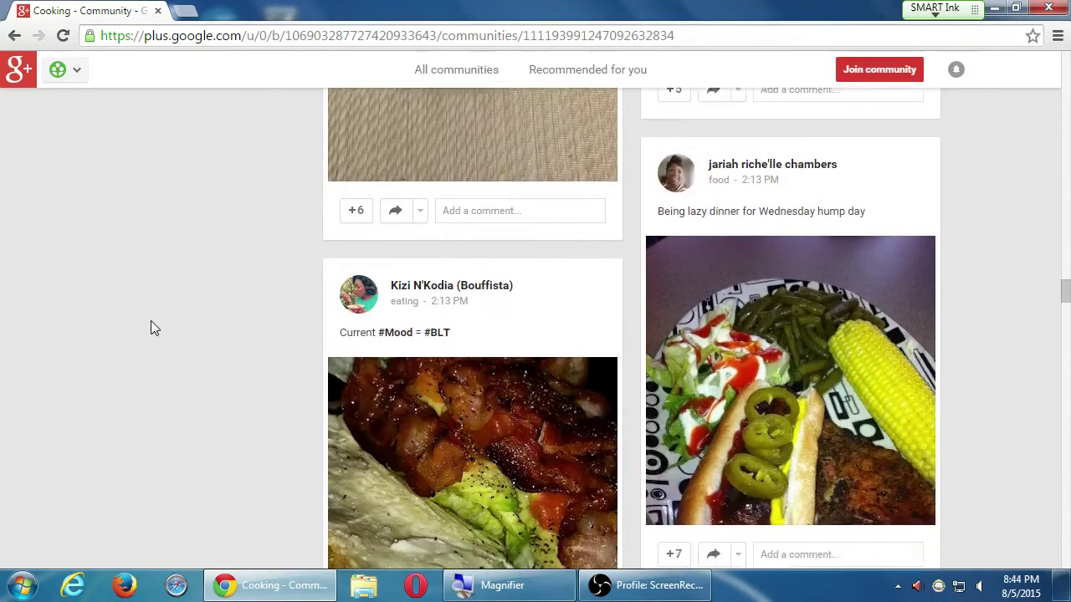
pyautogui.scroll(-2, 191, 326)
pyautogui.press('Home')
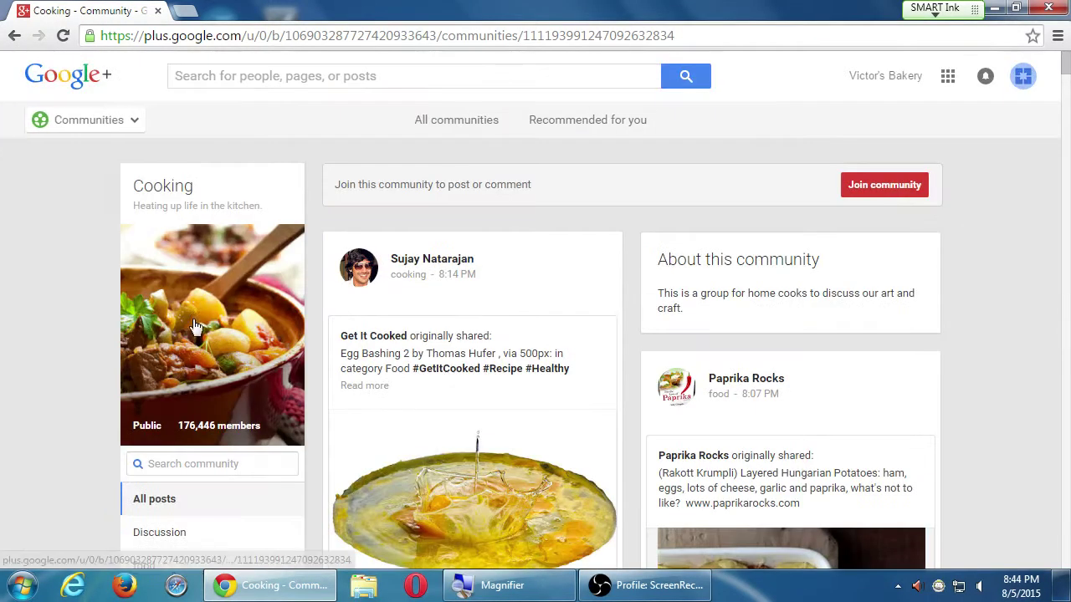
# Join the Cooking community and review its member options, such as inviting people, sharing and leaving.
pyautogui.click(862, 191)
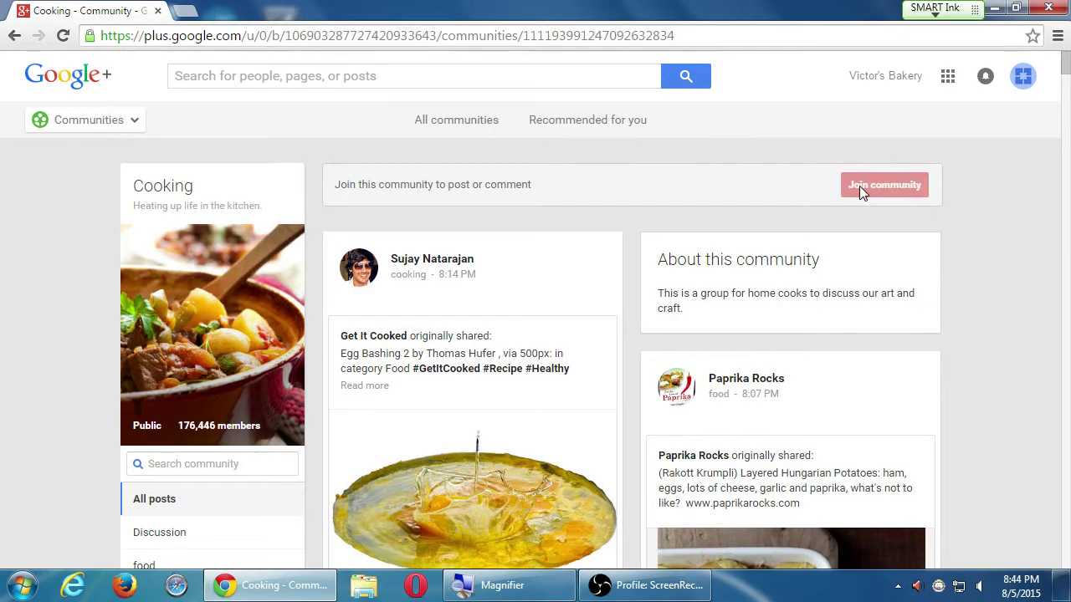
pyautogui.click(862, 188)
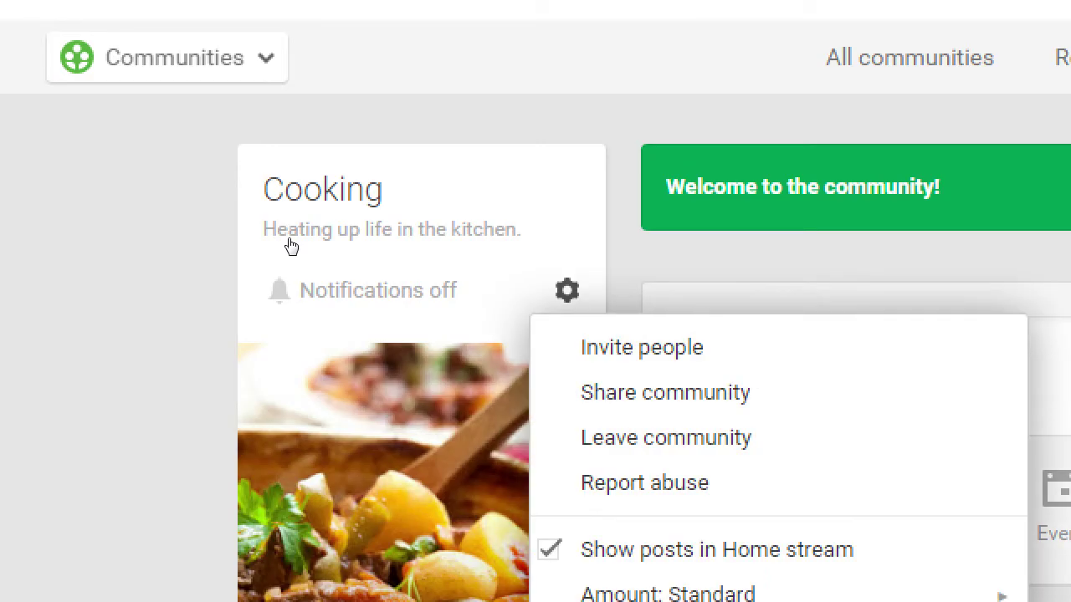
pyautogui.press('Up')
pyautogui.press('Up')
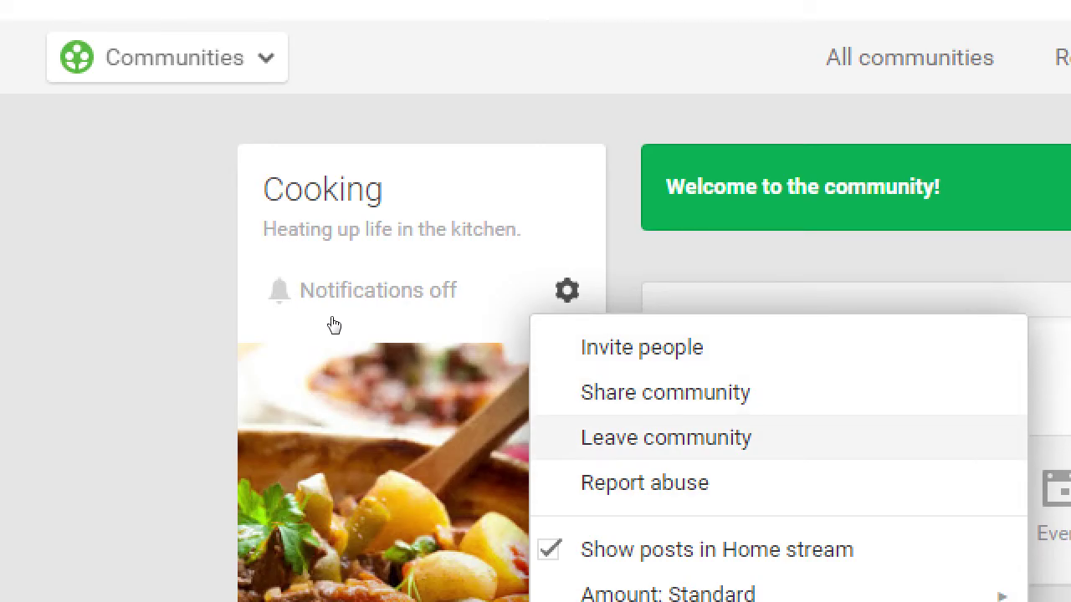
pyautogui.click(423, 228)
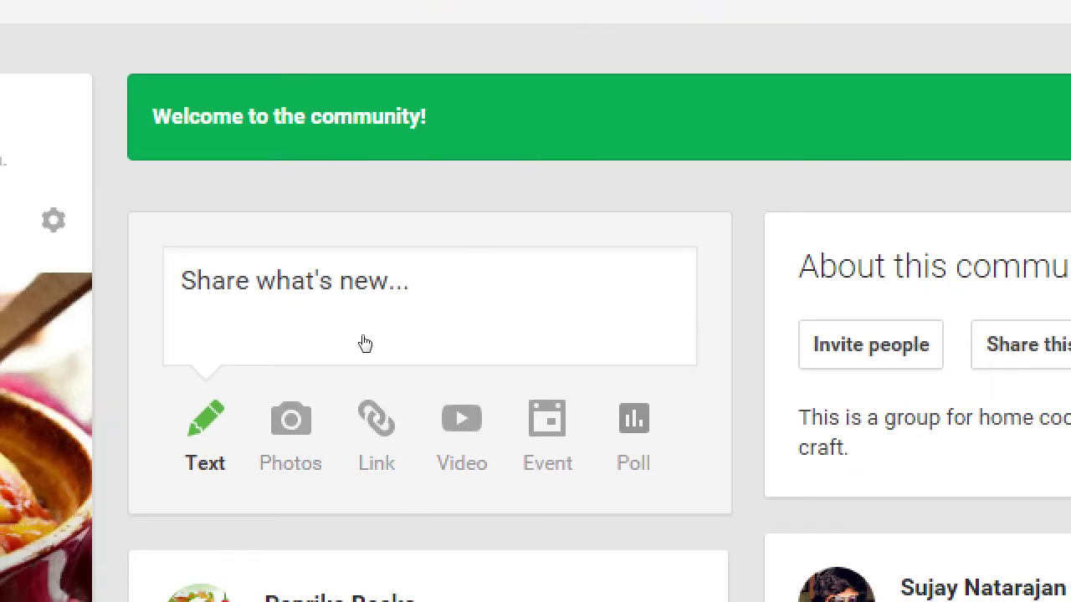
# Start a new text post in the Cooking community and assign it to the baking category.
pyautogui.click(357, 346)
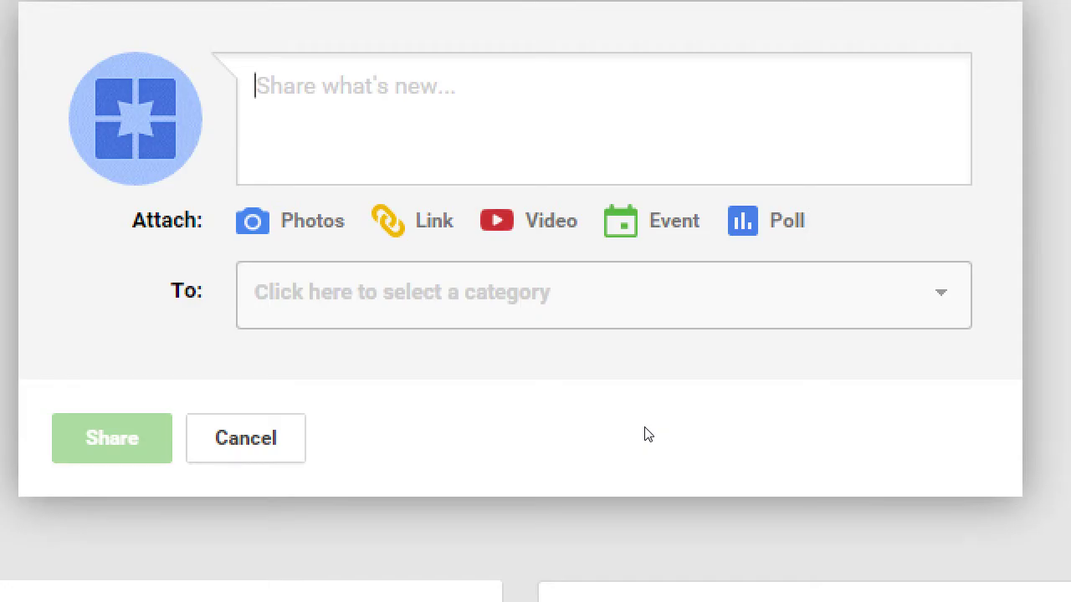
pyautogui.click(633, 381)
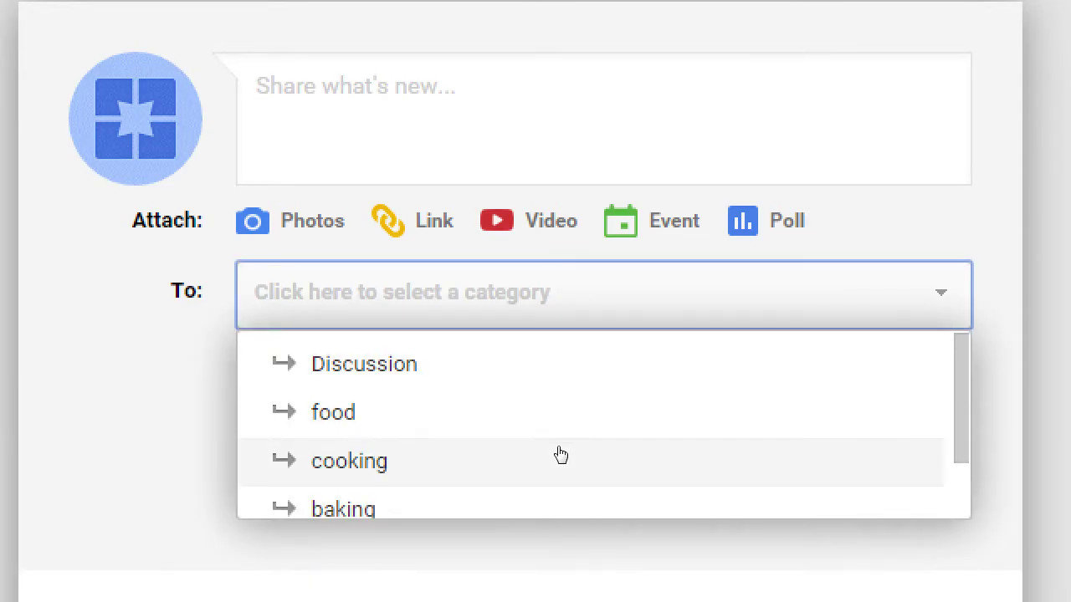
pyautogui.click(564, 492)
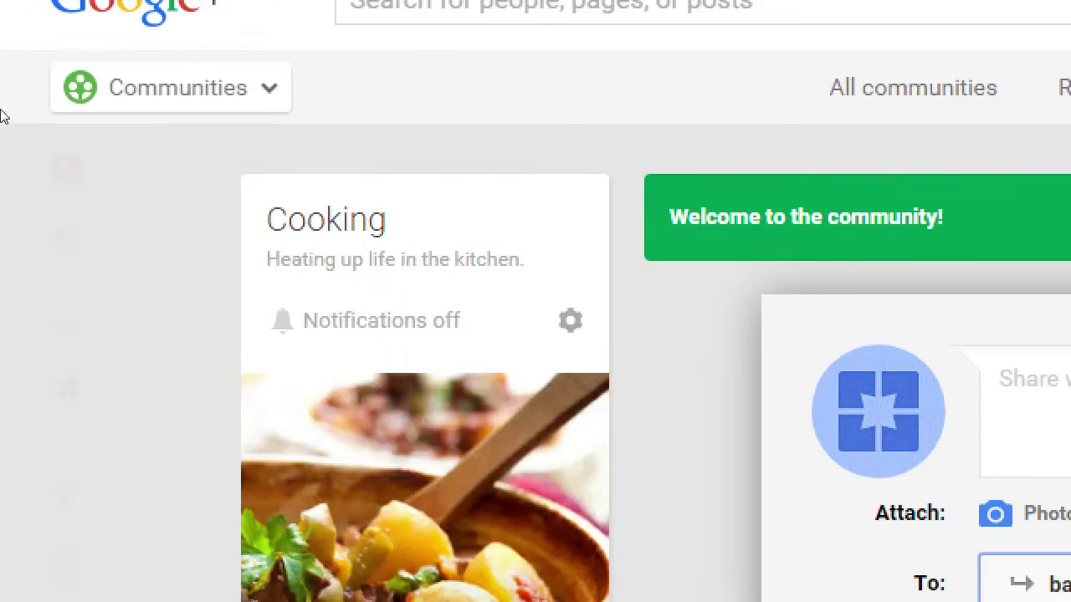
pyautogui.moveTo(5, 109)
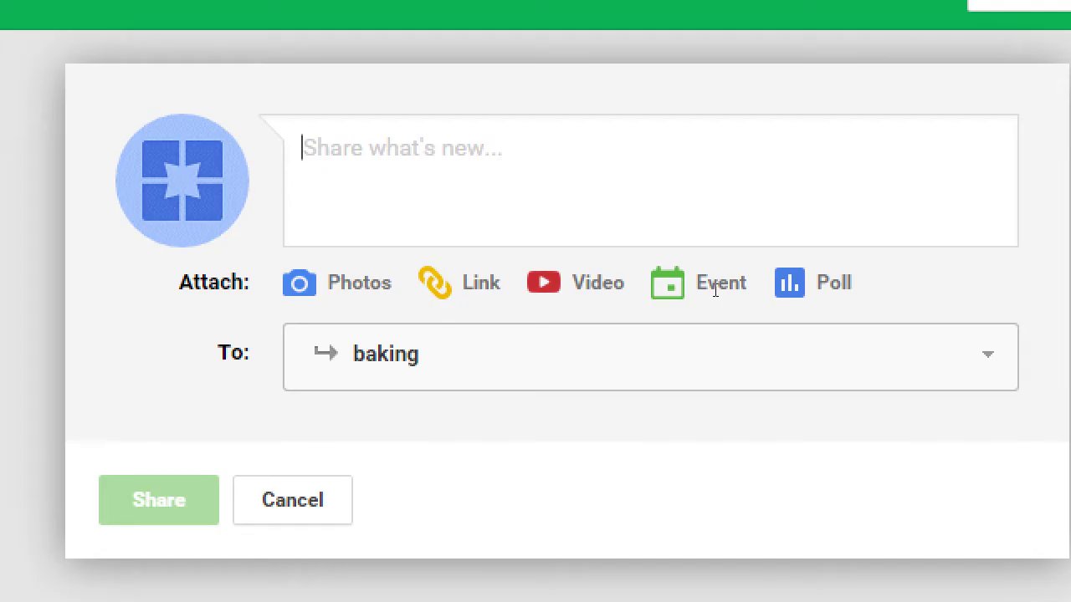
# Write "We're trying to get into the Guiness Book of World Records!" as the first line of the post.
pyautogui.write("We're")
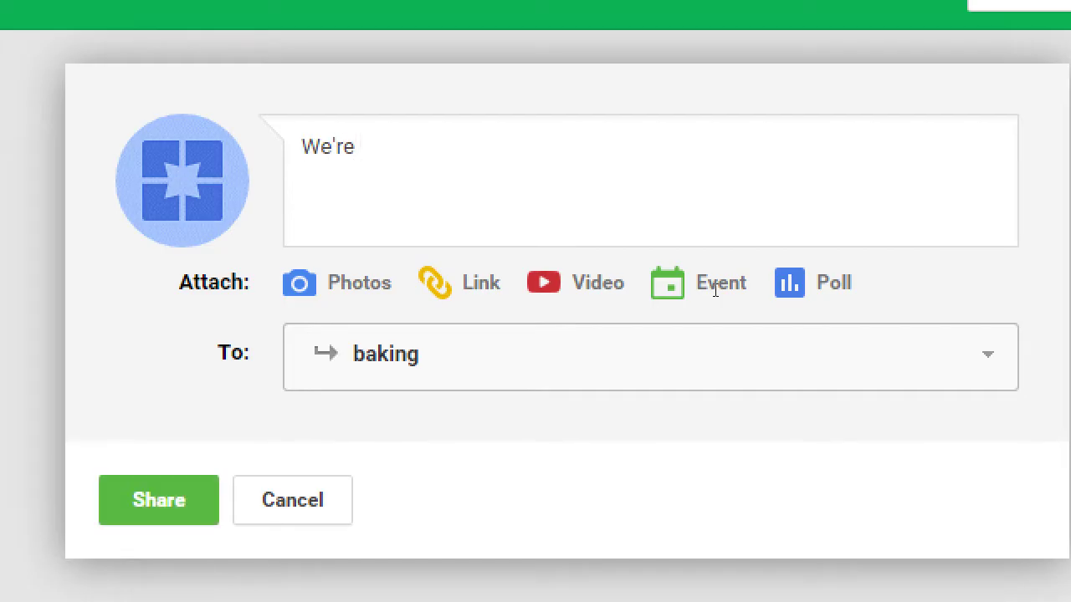
pyautogui.write(' tryin')
pyautogui.press('BackSpace')
pyautogui.press('BackSpace')
pyautogui.write('ying to getr i')
pyautogui.press('BackSpace')
pyautogui.press('BackSpace')
pyautogui.press('BackSpace')
pyautogui.write('in')
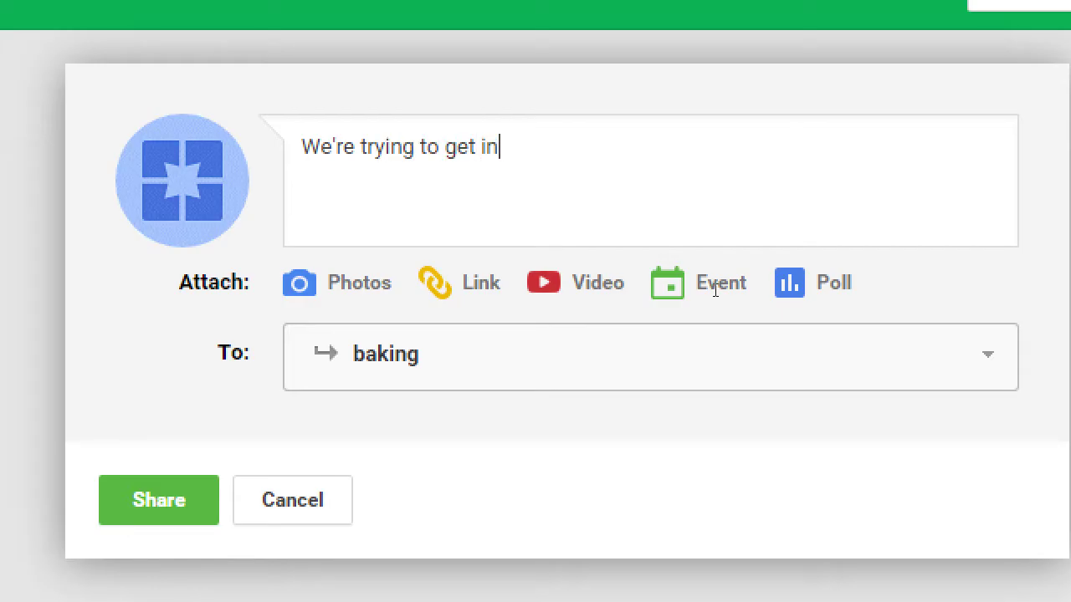
pyautogui.write('to the Guiness')
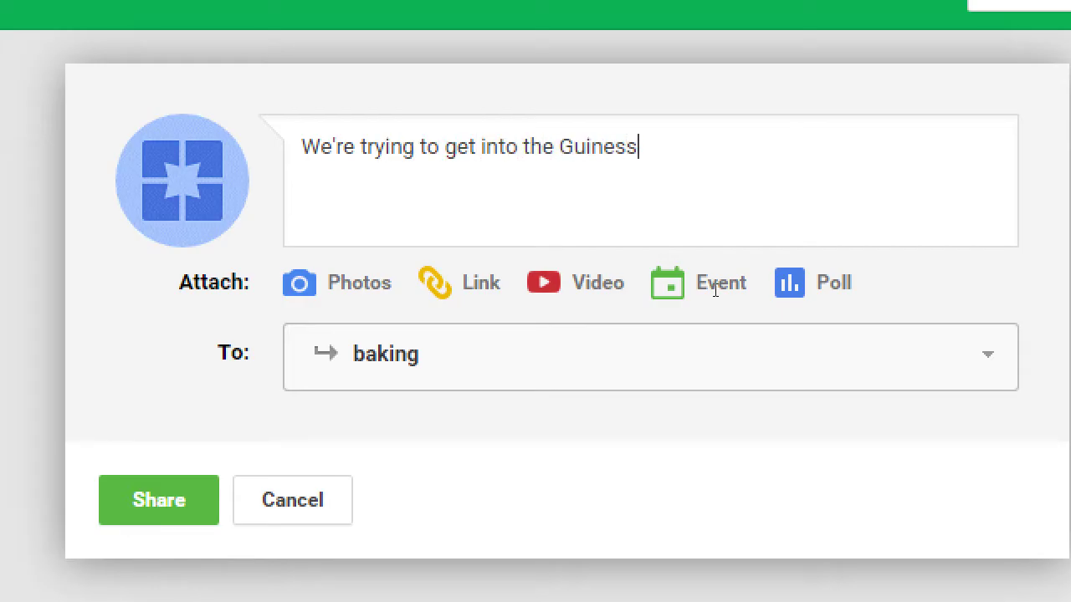
pyautogui.write(' Book of ')
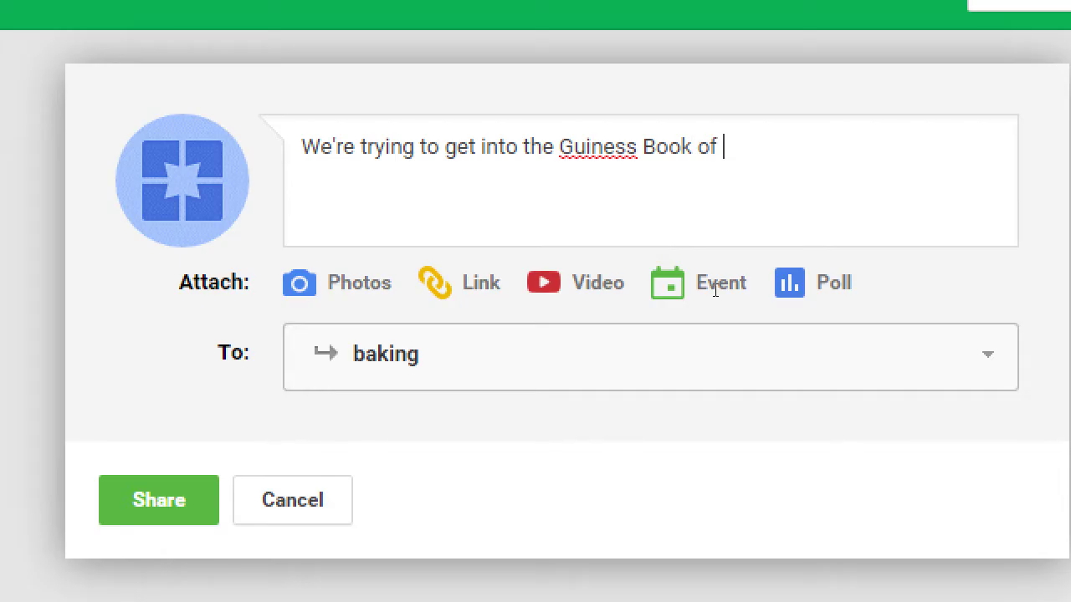
pyautogui.write('World REcor')
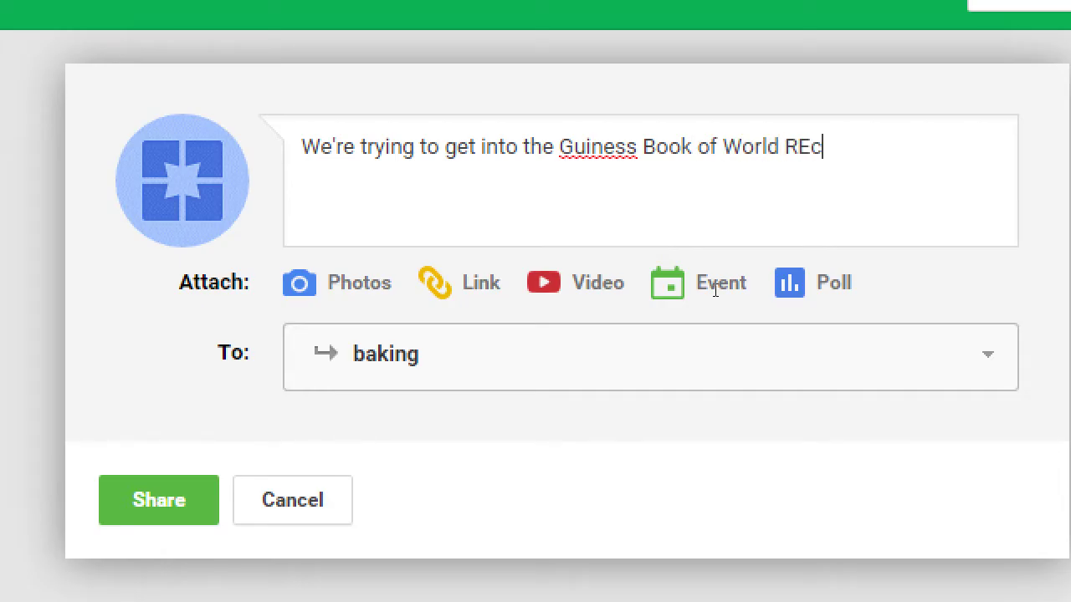
pyautogui.press('BackSpace')
pyautogui.press('BackSpace')
pyautogui.press('BackSpace')
pyautogui.press('BackSpace')
pyautogui.write('ecords')
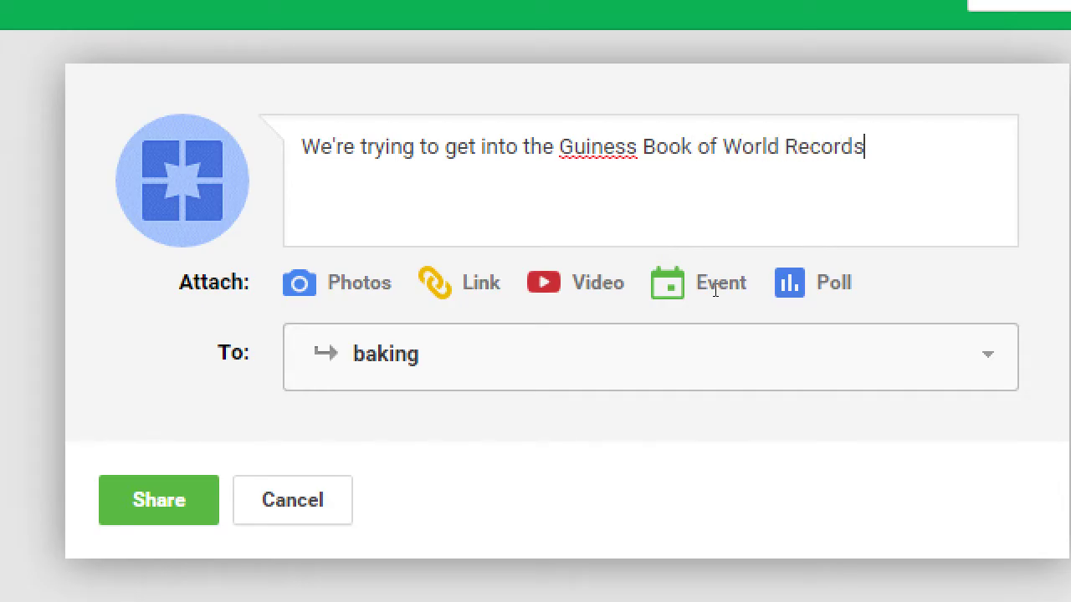
pyautogui.write('!')
# Add "What do you suggest we try to bake the _largest_ of?" as the post's second line and highlight the underscored word.
pyautogui.press('Return')
pyautogui.write('Whta do')
pyautogui.press('BackSpace')
pyautogui.press('BackSpace')
pyautogui.press('BackSpace')
pyautogui.press('BackSpace')
pyautogui.write('at do you sugge')
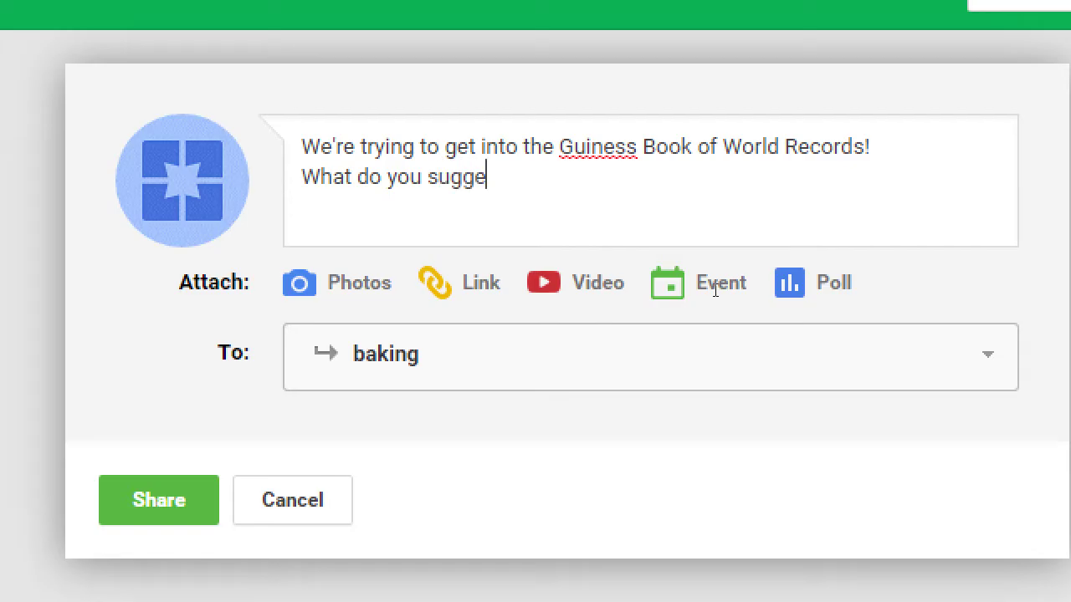
pyautogui.write('st we bake')
pyautogui.press('BackSpace')
pyautogui.press('BackSpace')
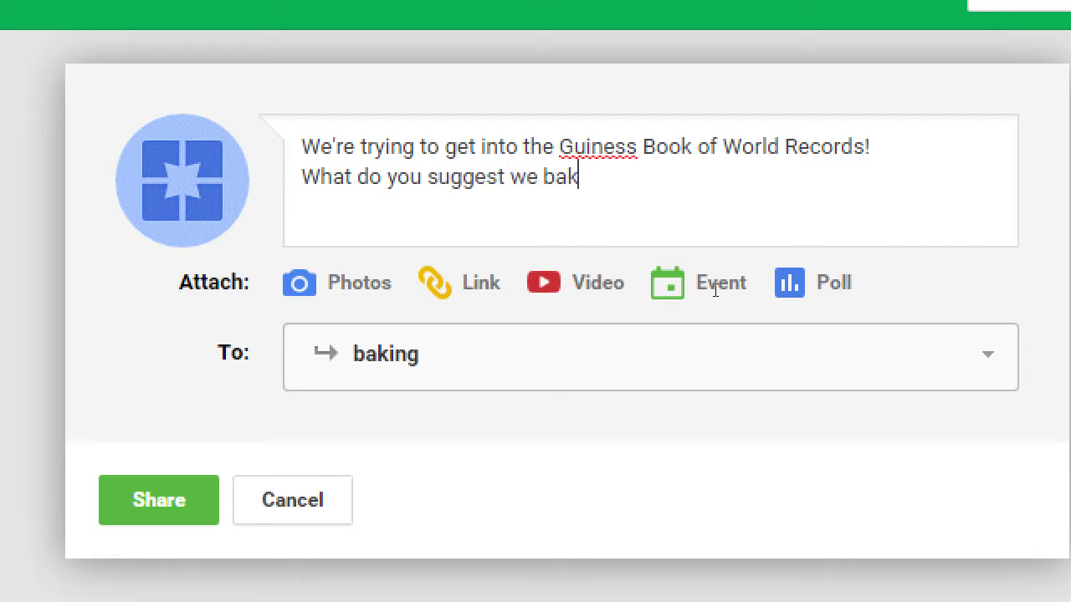
pyautogui.press('BackSpace')
pyautogui.press('BackSpace')
pyautogui.press('BackSpace')
pyautogui.write('try t')
pyautogui.write('o to be')
pyautogui.press('BackSpace')
pyautogui.write('a')
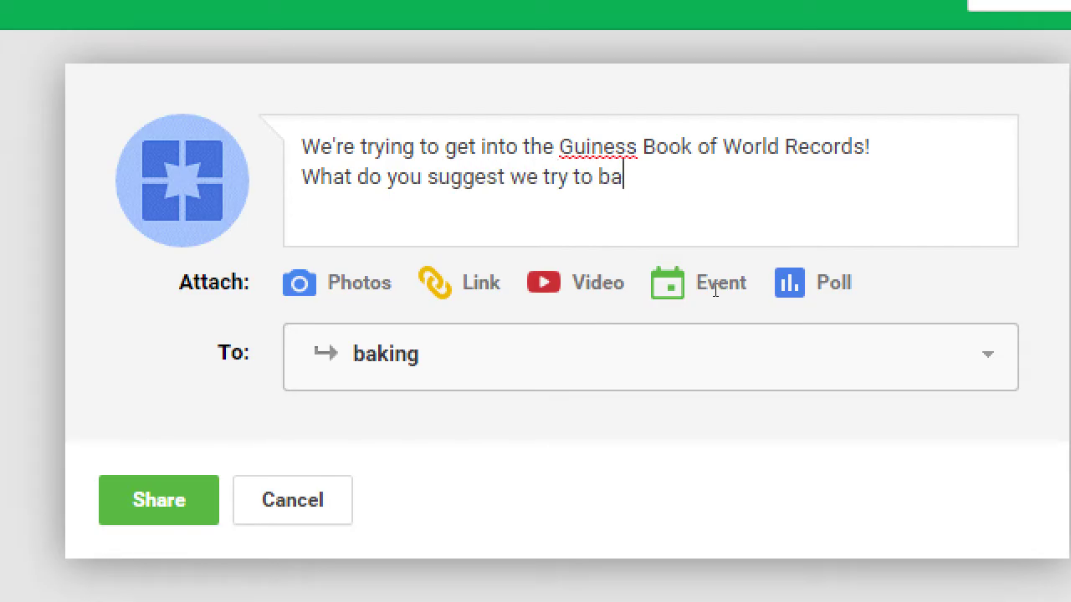
pyautogui.write('ke the _largest')
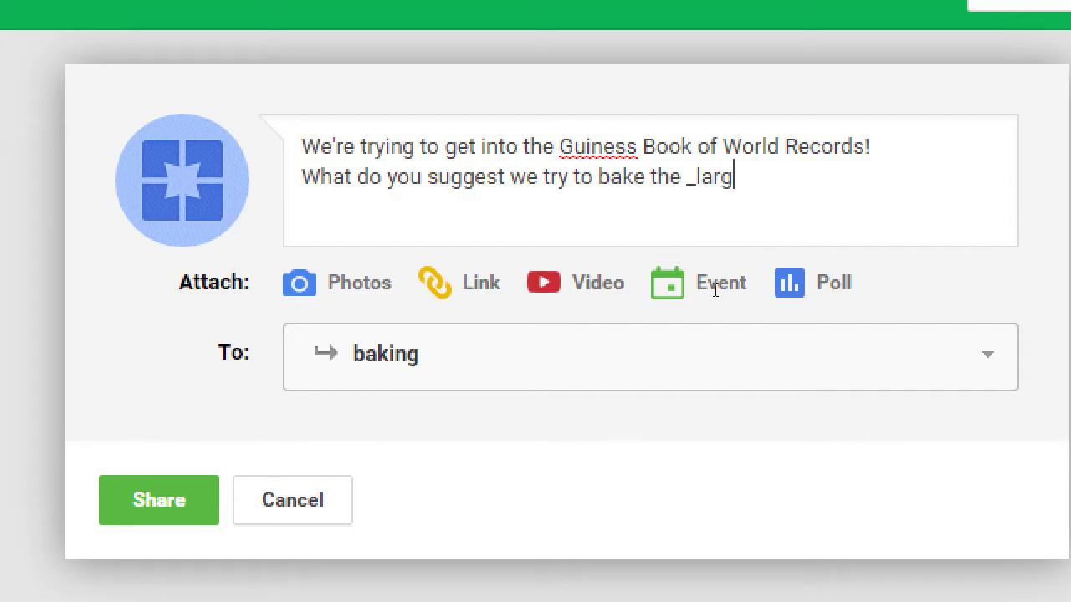
pyautogui.press('BackSpace')
pyautogui.write('st_ of?')
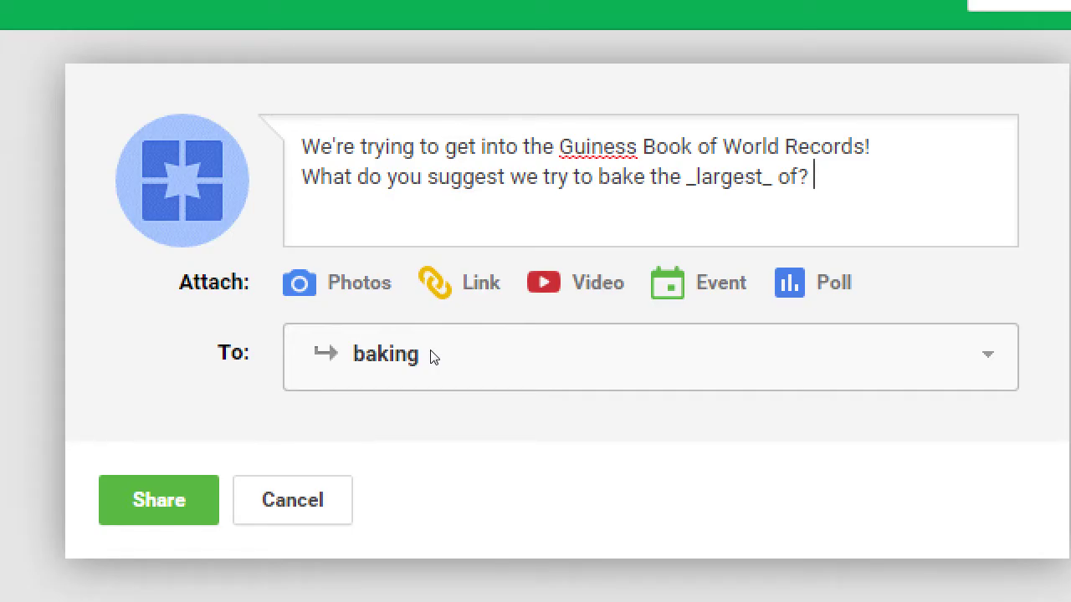
pyautogui.hotkey('ctrl', 'Left')
pyautogui.hotkey('ctrl', 'Left')
pyautogui.hotkey('ctrl', 'shift', 'Right')
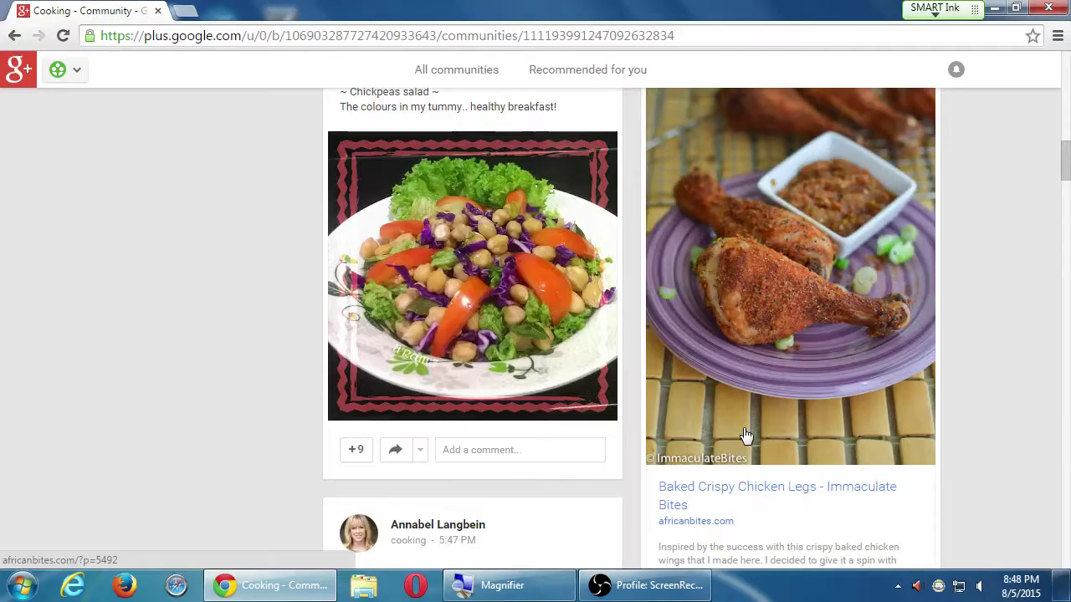
# Browse the other members' posts in the Cooking community for their links, photos and engagement, and return to the draft post.
pyautogui.scroll(1, 744, 435)
pyautogui.scroll(-5, 744, 435)
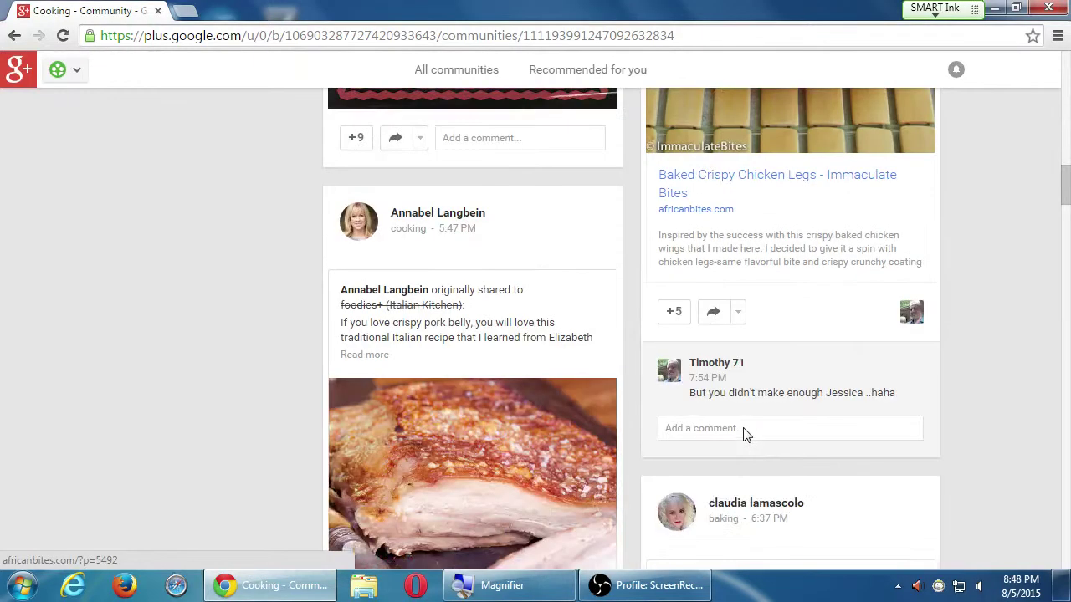
pyautogui.scroll(-6, 744, 430)
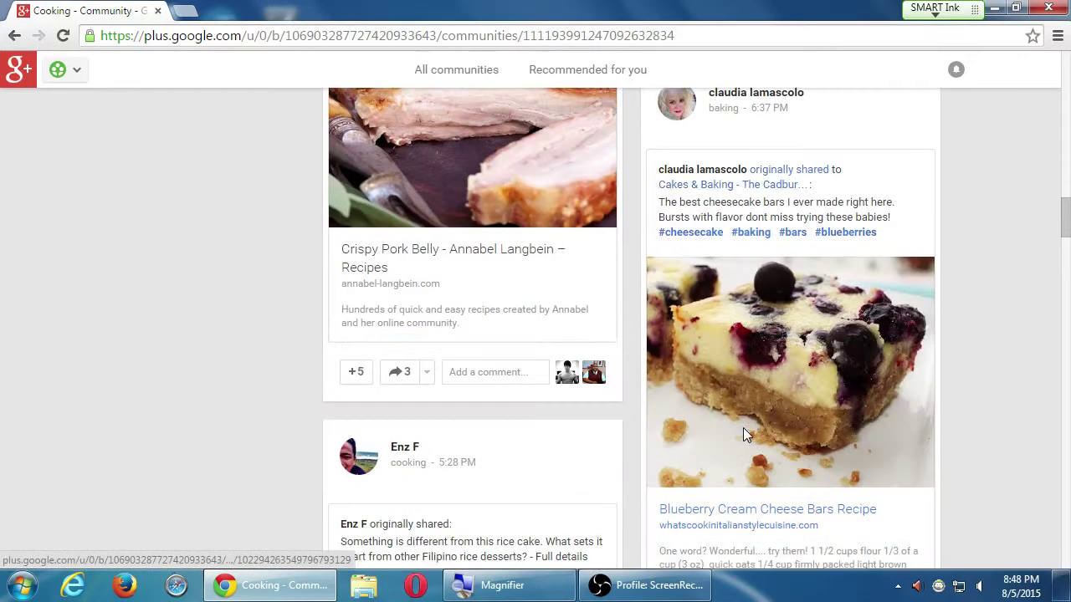
pyautogui.scroll(-5, 499, 358)
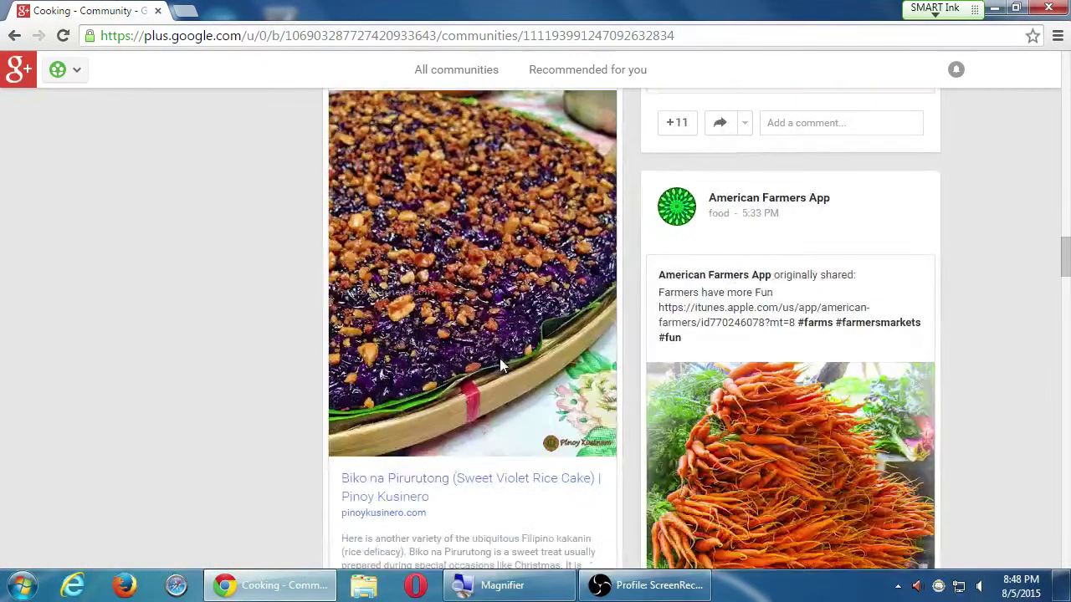
pyautogui.scroll(7, 502, 352)
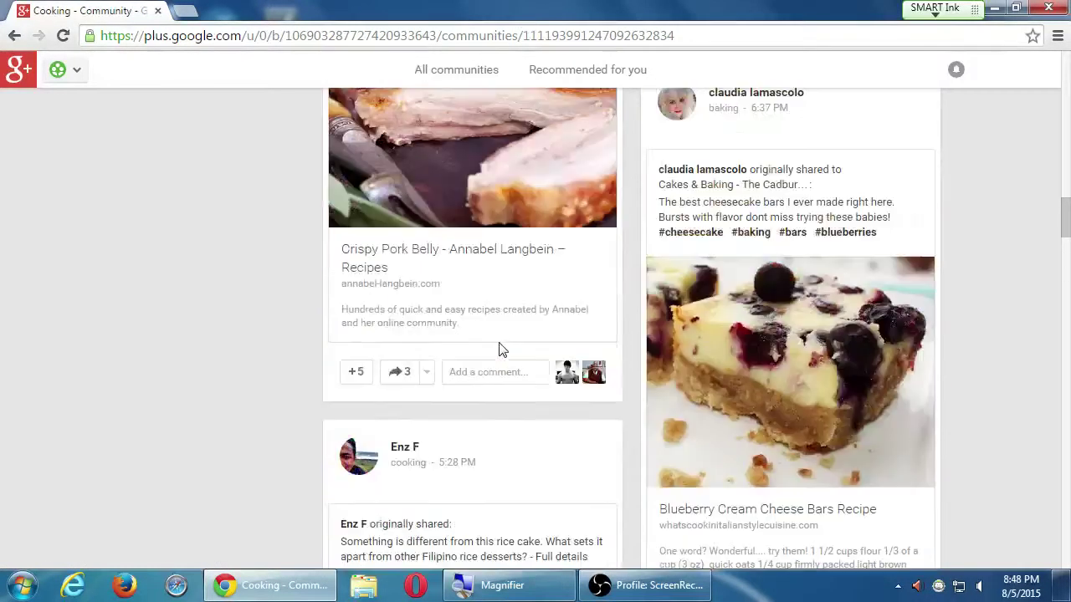
pyautogui.scroll(-3, 502, 349)
pyautogui.scroll(-2, 503, 338)
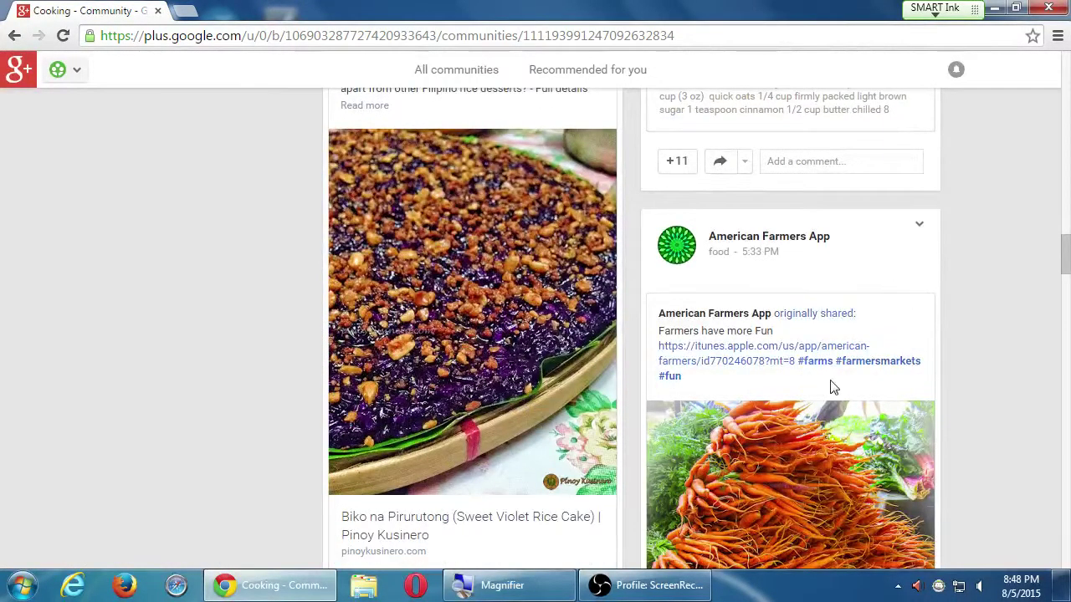
pyautogui.scroll(5, 769, 355)
pyautogui.scroll(15, 769, 356)
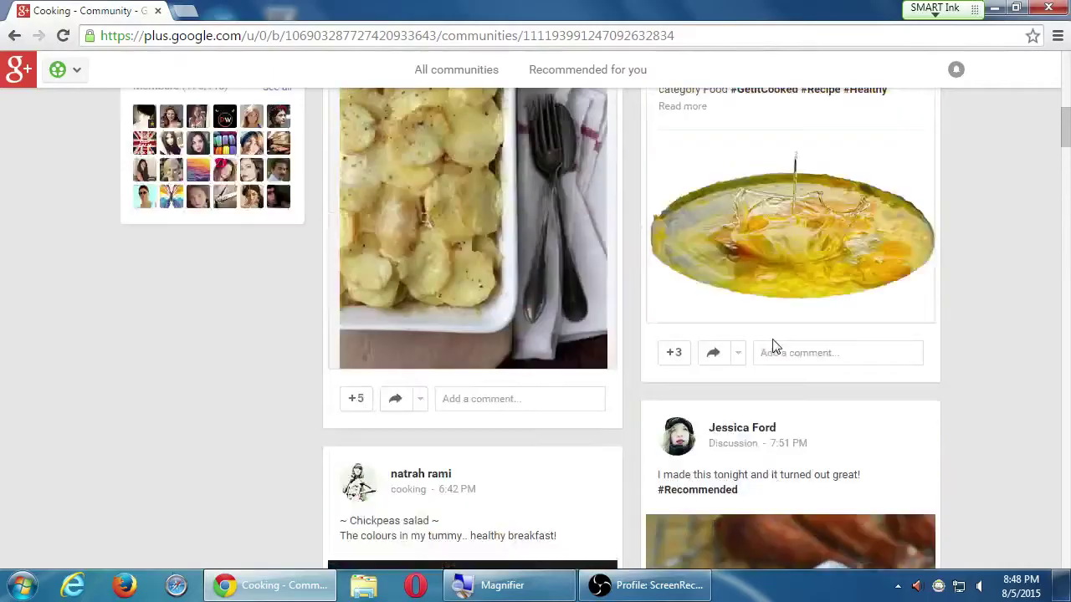
pyautogui.scroll(3, 774, 346)
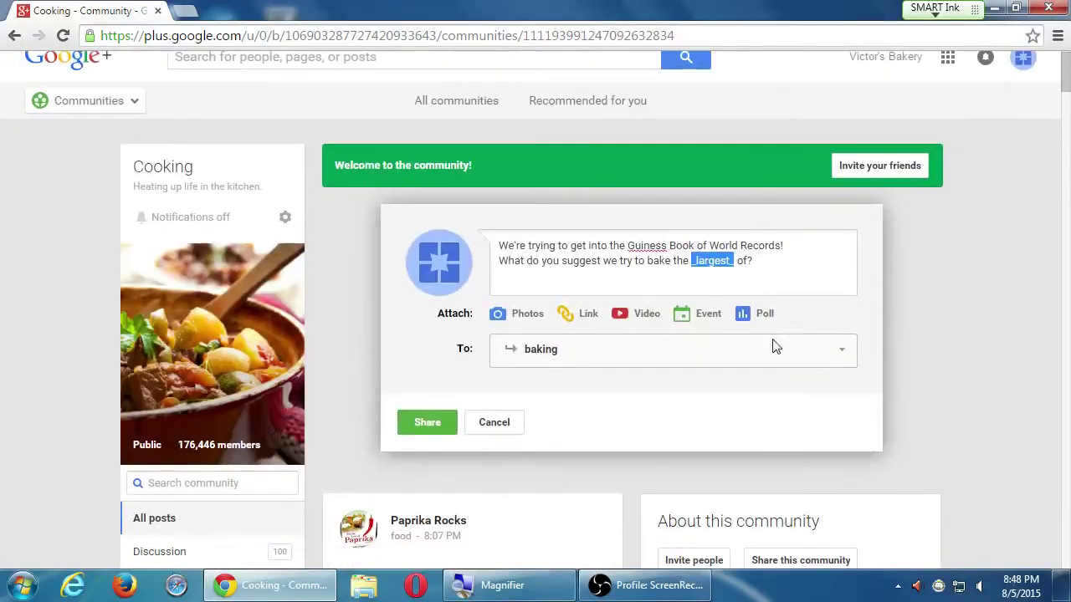
# Share the post to the Cooking community's baking category and dismiss the posting tips.
pyautogui.click(423, 424)
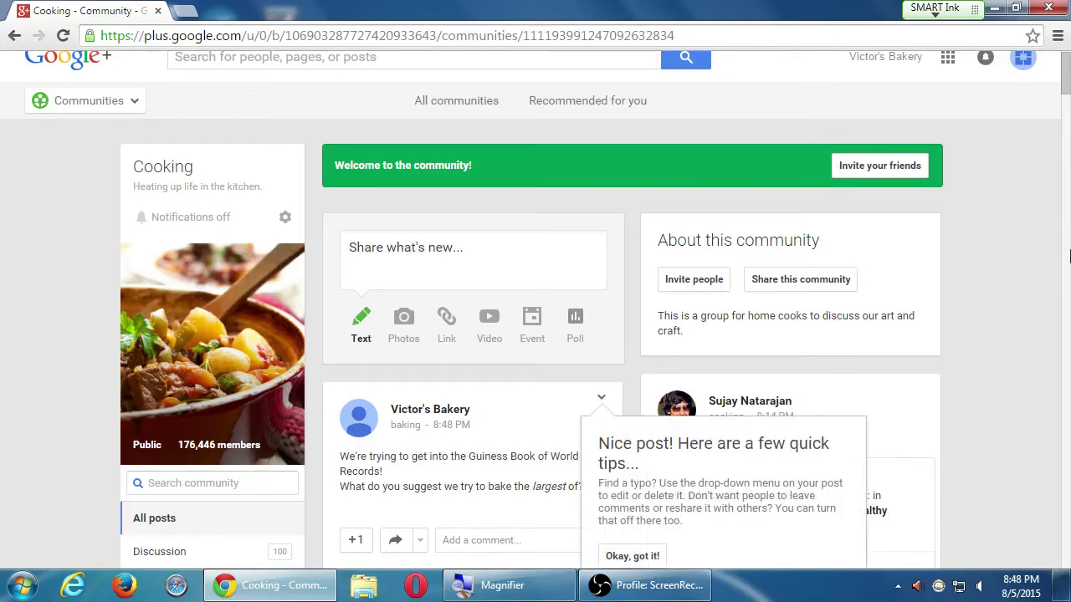
pyautogui.scroll(-4, 920, 343)
pyautogui.click(650, 228)
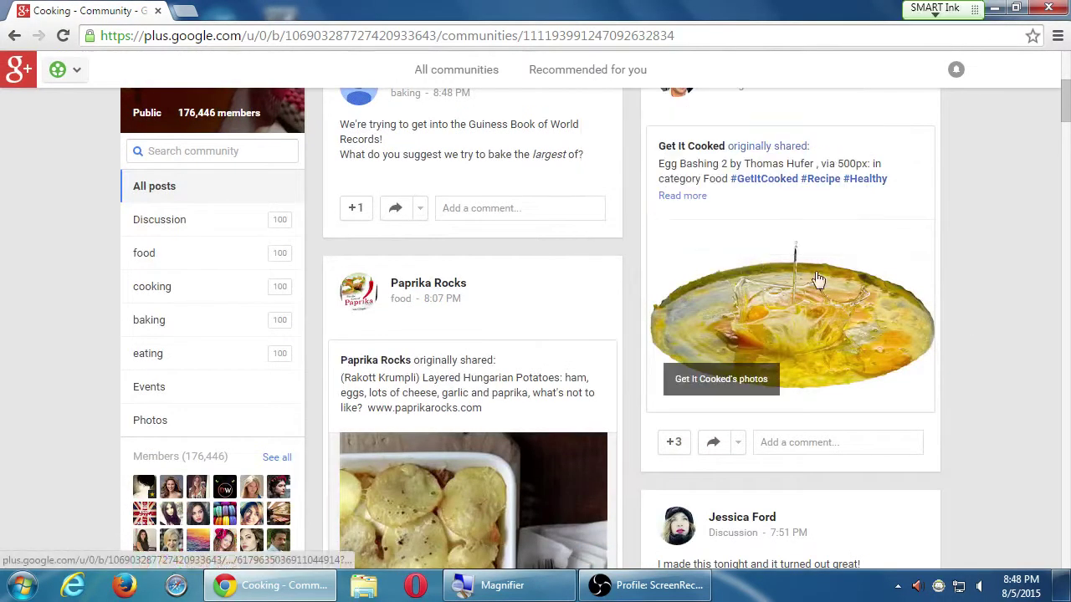
# Examine the published bakery post and its place among newer posts in the community feed, and return to the start of the page.
pyautogui.scroll(2, 870, 298)
pyautogui.scroll(-1, 874, 301)
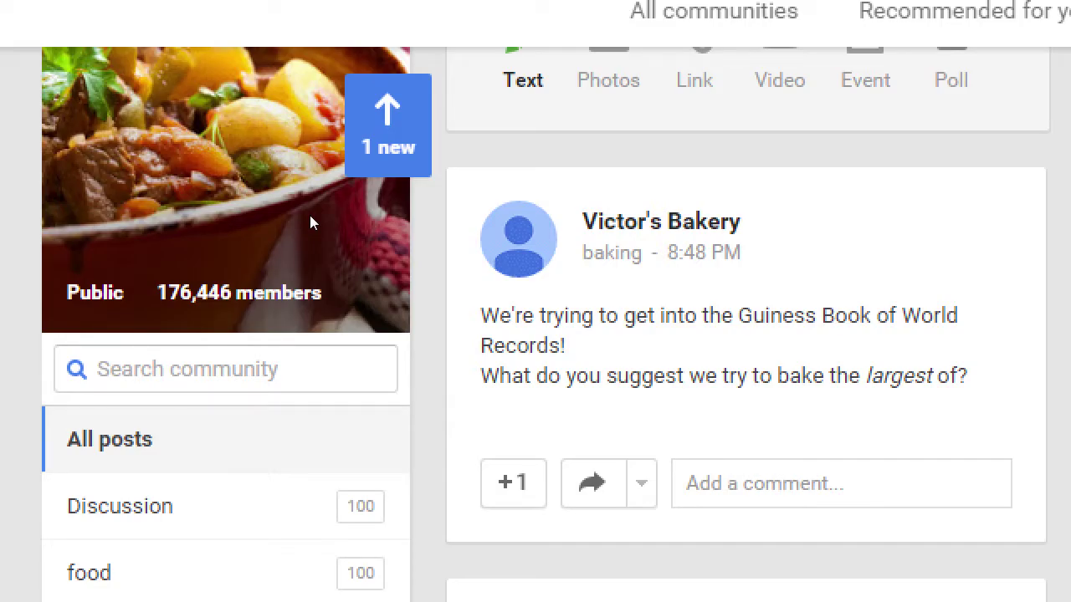
pyautogui.scroll(6, 299, 179)
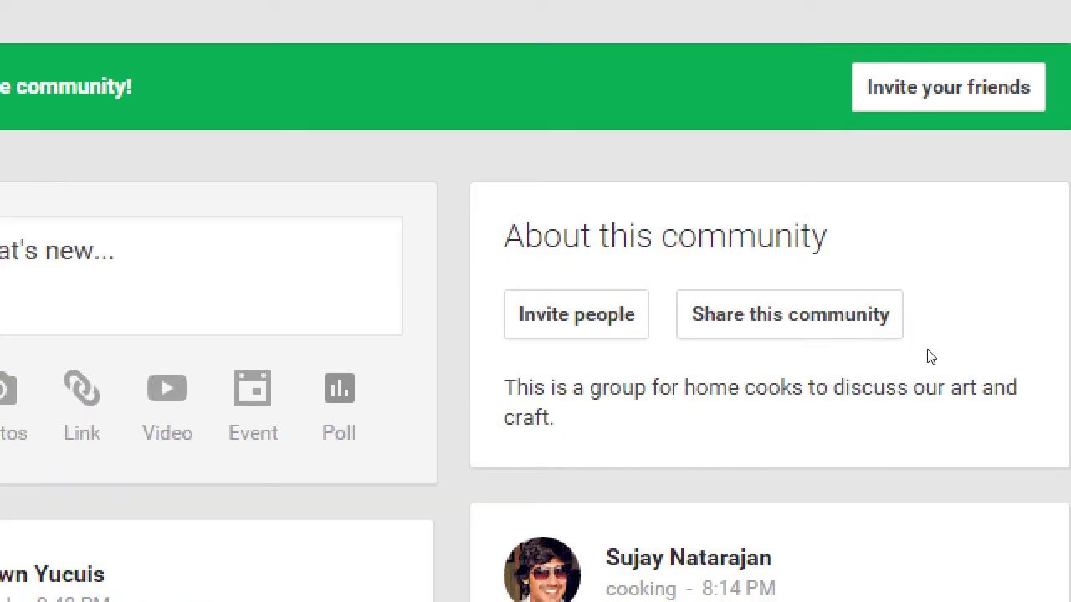
pyautogui.scroll(-5, 478, 510)
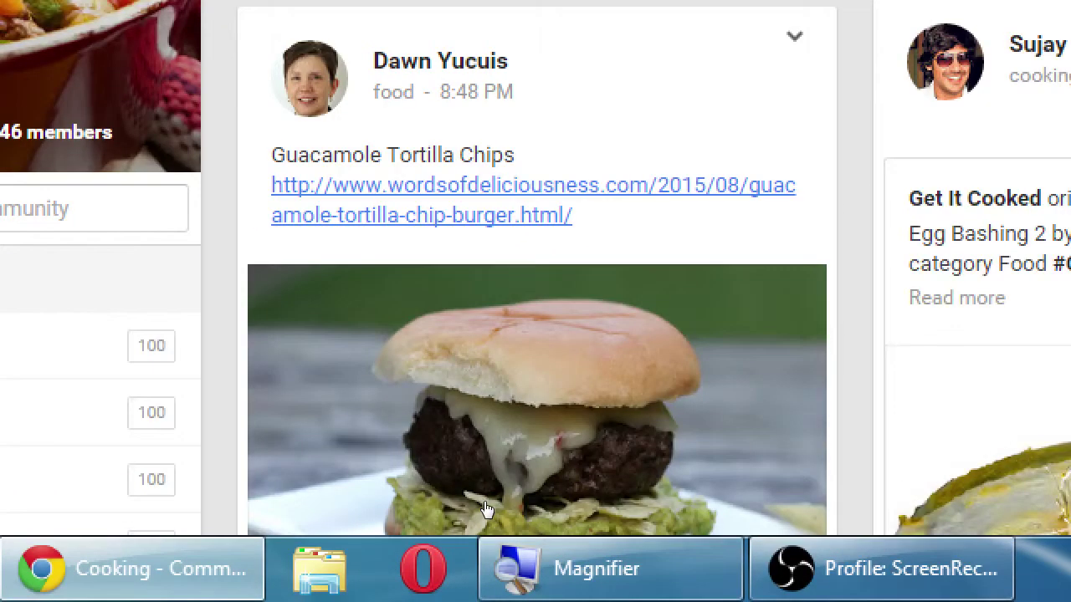
pyautogui.scroll(-4, 478, 511)
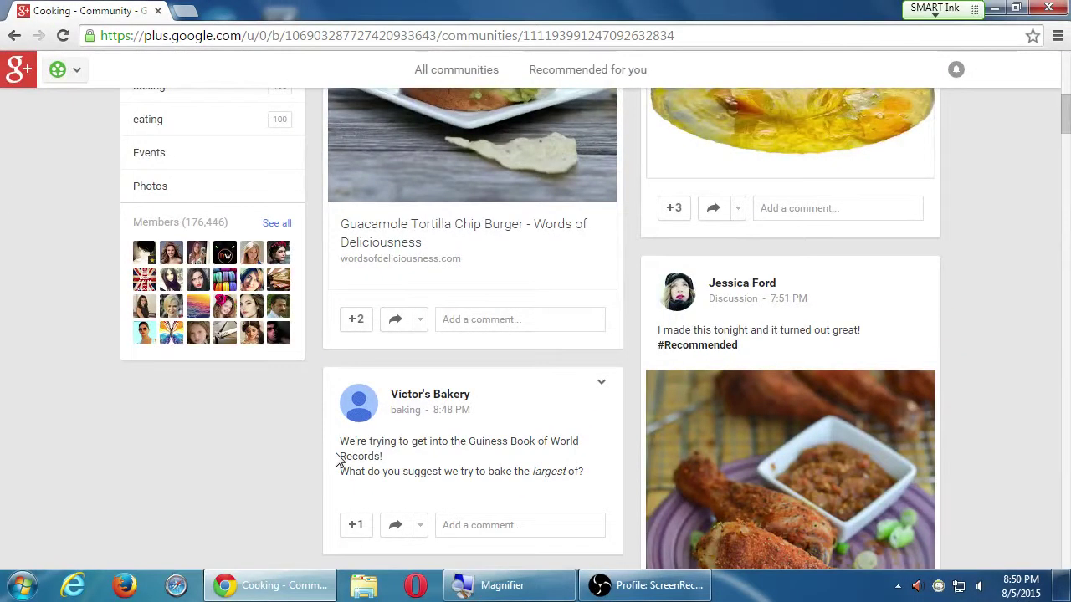
pyautogui.scroll(-1, 335, 460)
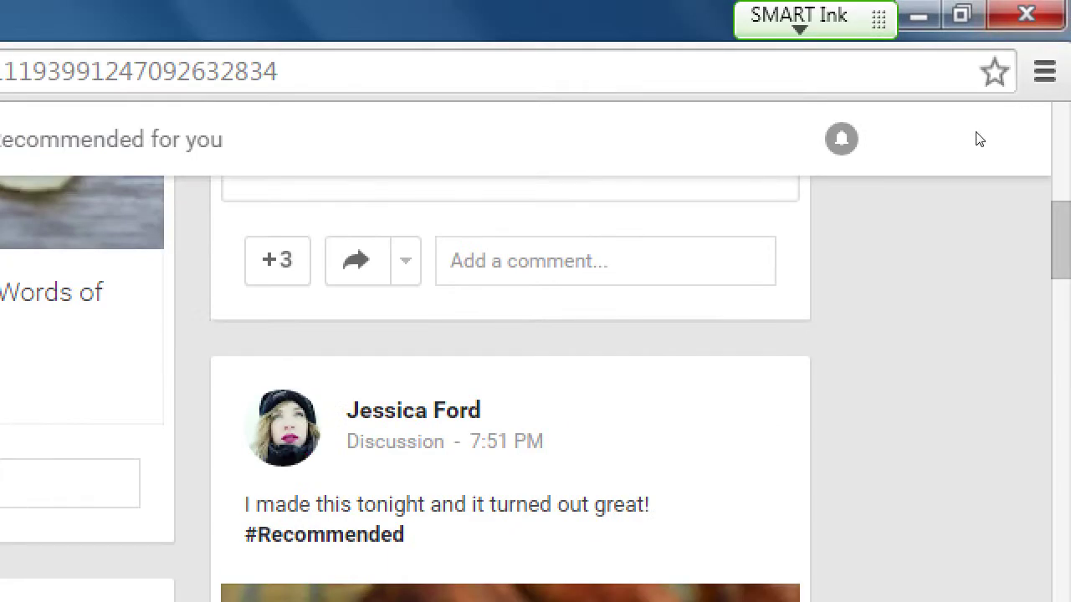
pyautogui.scroll(-5, 962, 182)
pyautogui.scroll(5, 962, 179)
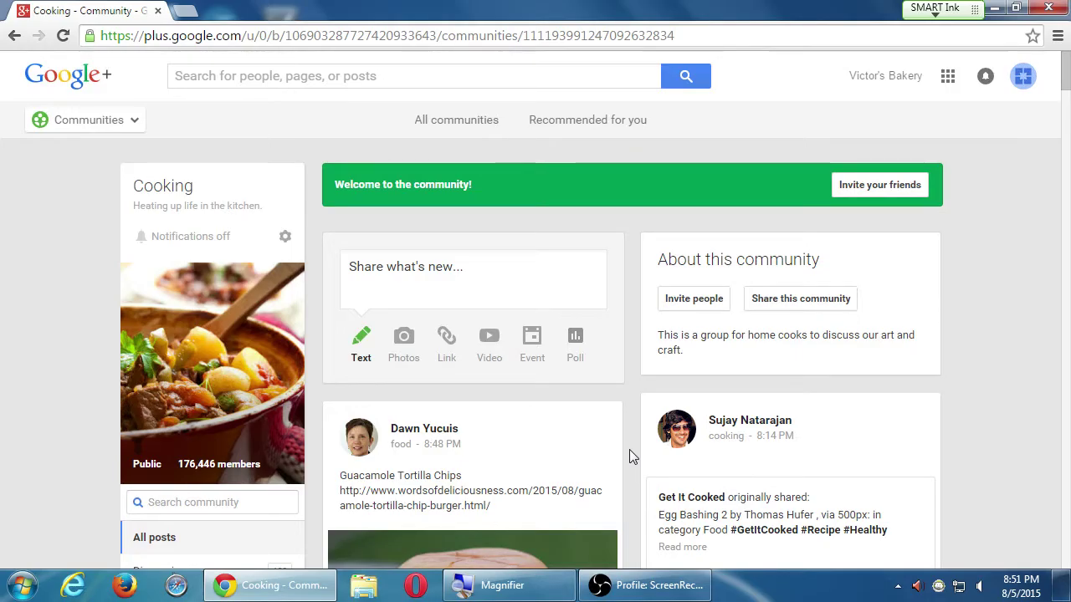
# Open the bakery's own Google+ page, select its web address, and switch to Firefox to view the public page signed out.
pyautogui.click(66, 127)
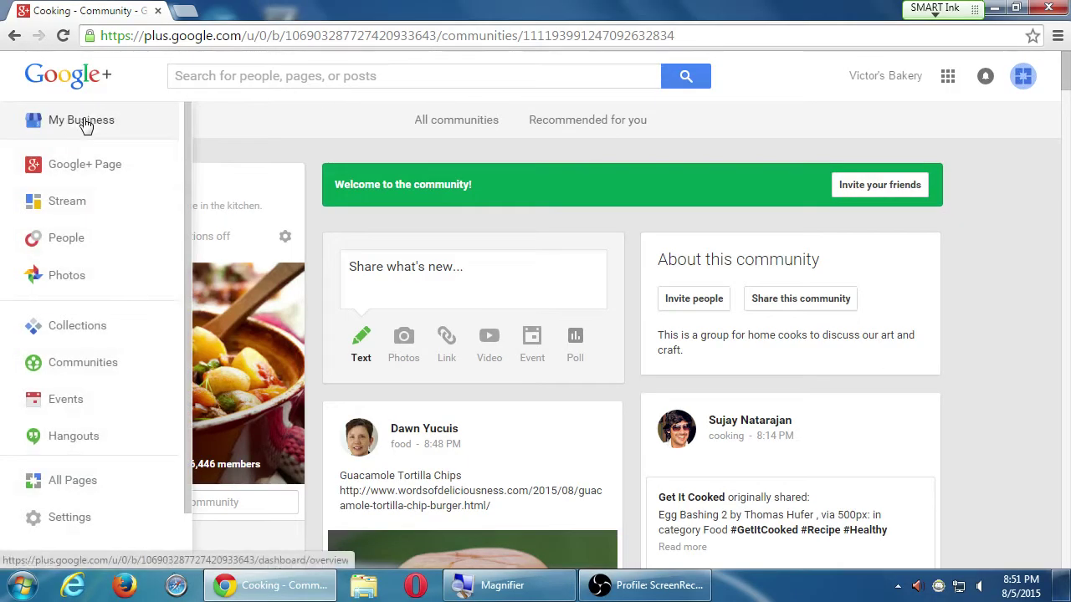
pyautogui.click(84, 167)
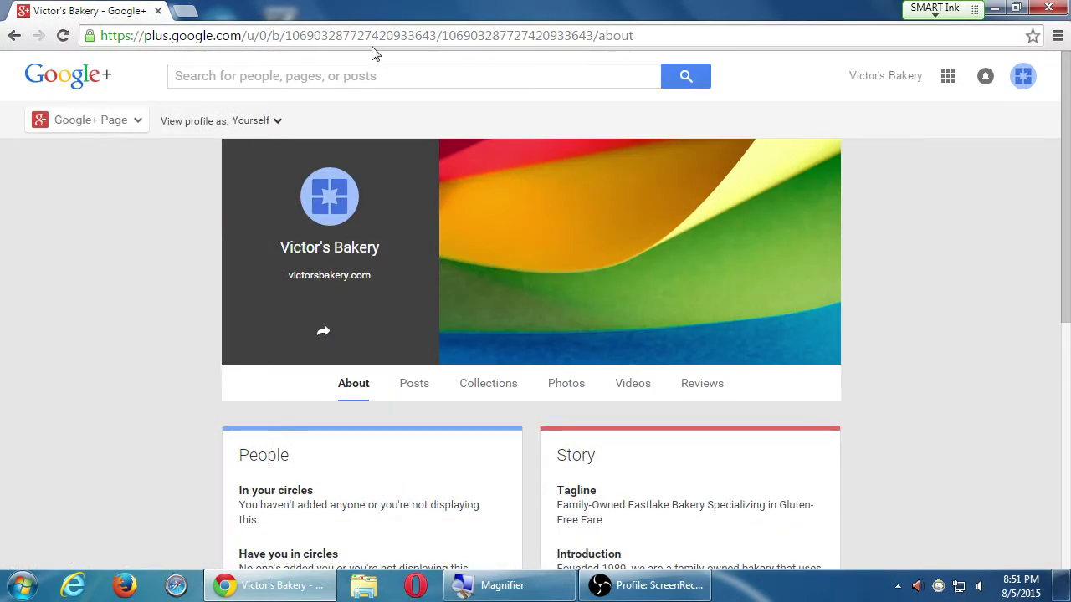
pyautogui.click(373, 42)
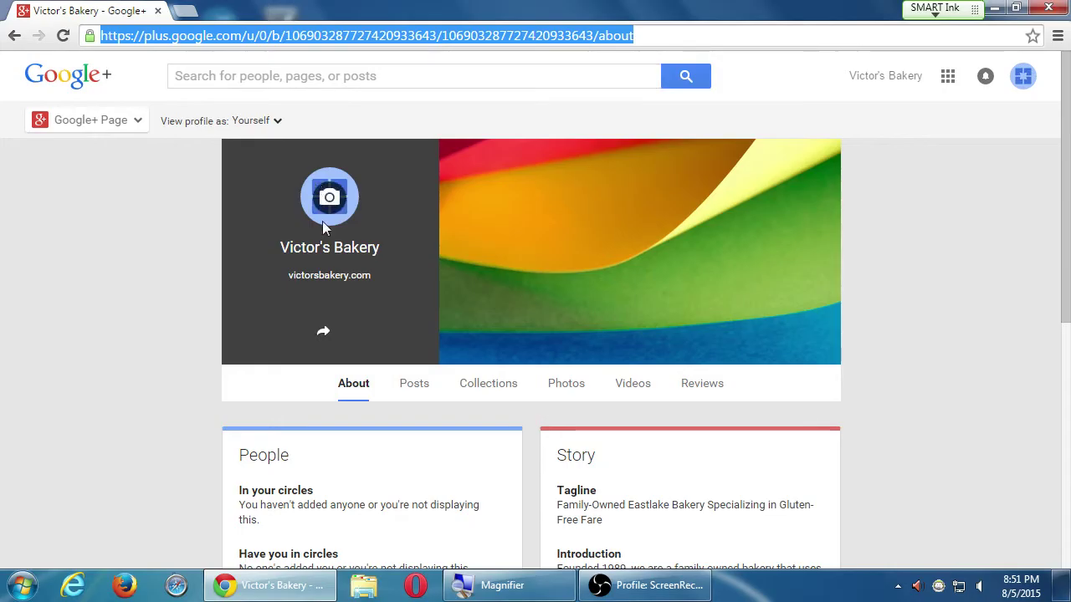
pyautogui.click(126, 586)
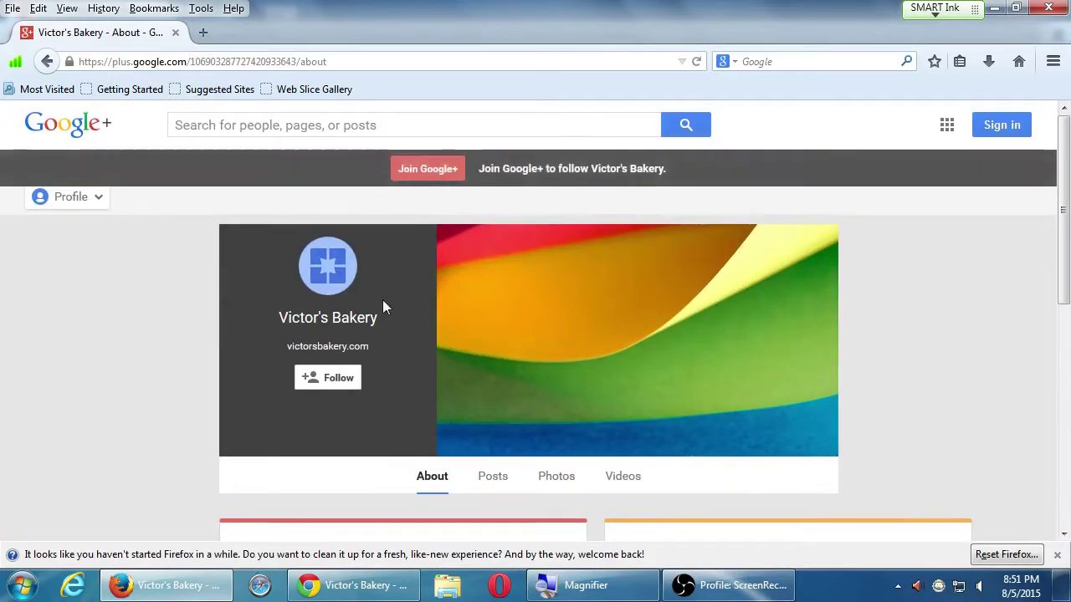
# View the bakery's public posts, comparing the Cooking community post with the publicly shared ones.
pyautogui.click(490, 454)
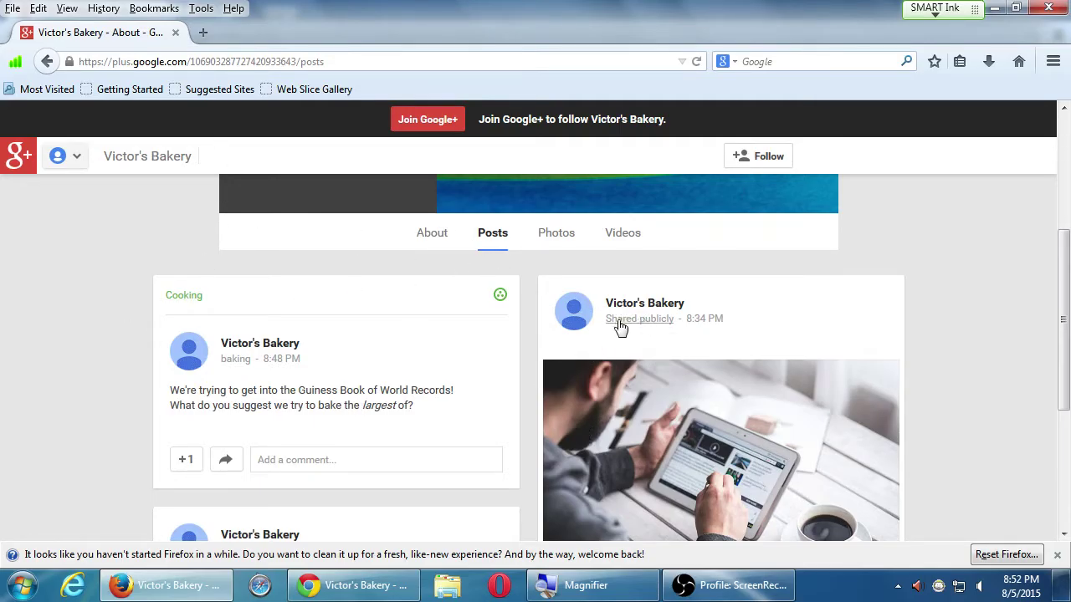
pyautogui.scroll(-5, 583, 370)
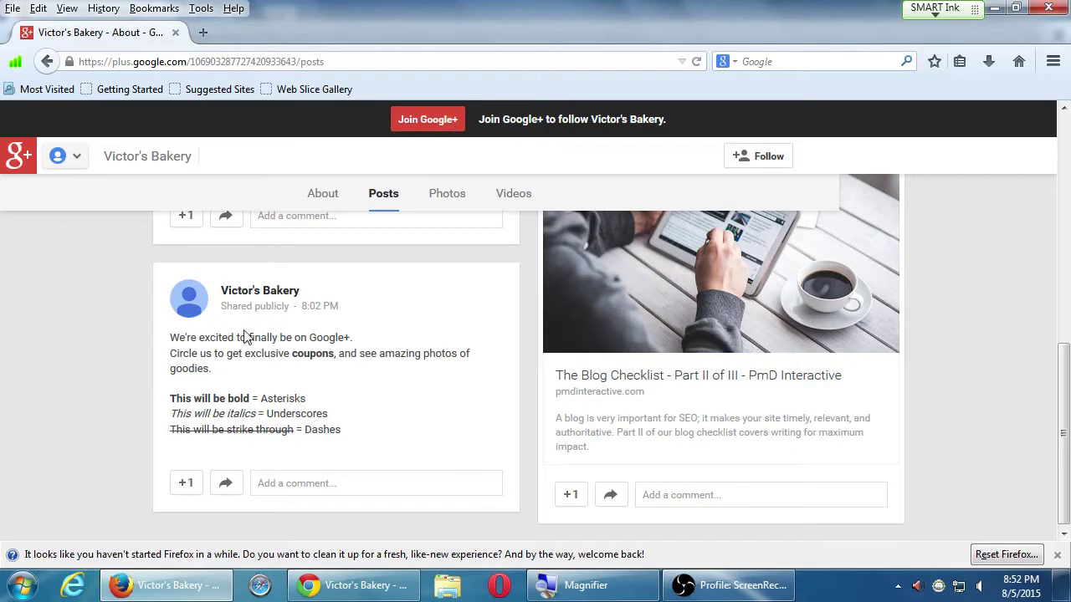
pyautogui.scroll(5, 264, 458)
pyautogui.scroll(-1, 265, 458)
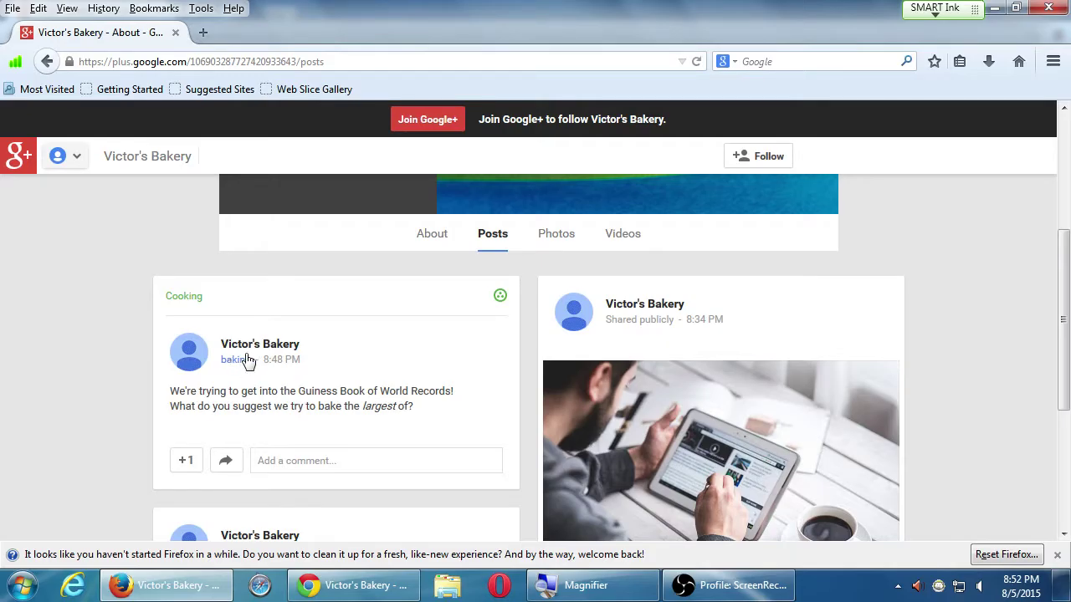
# Switch back to Chrome and check the bakery page's Google notifications for activity on the community post, closing them when done.
pyautogui.click(343, 589)
pyautogui.click(343, 590)
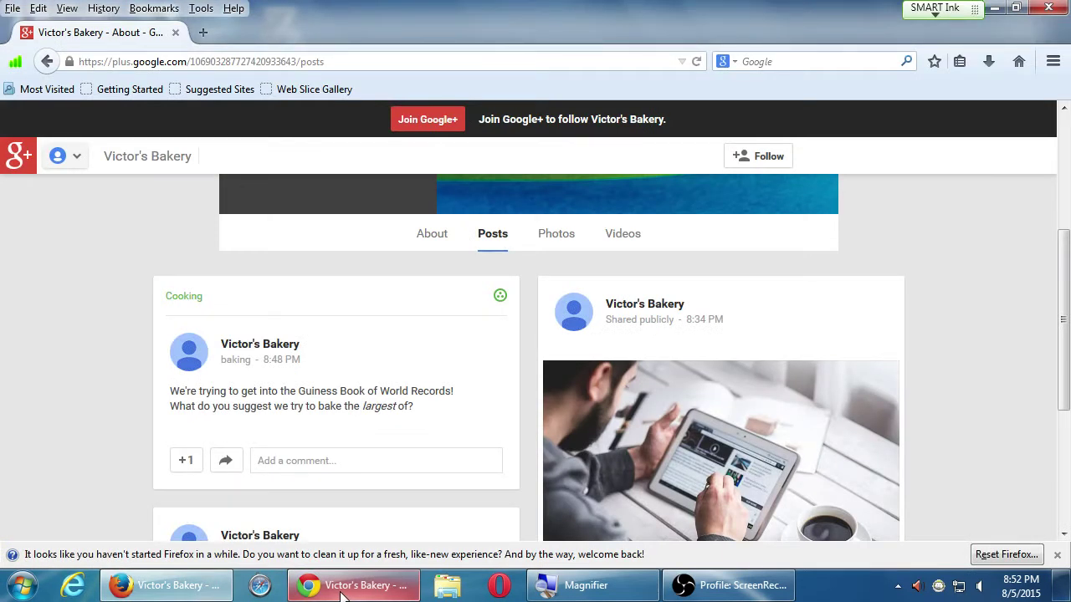
pyautogui.click(341, 593)
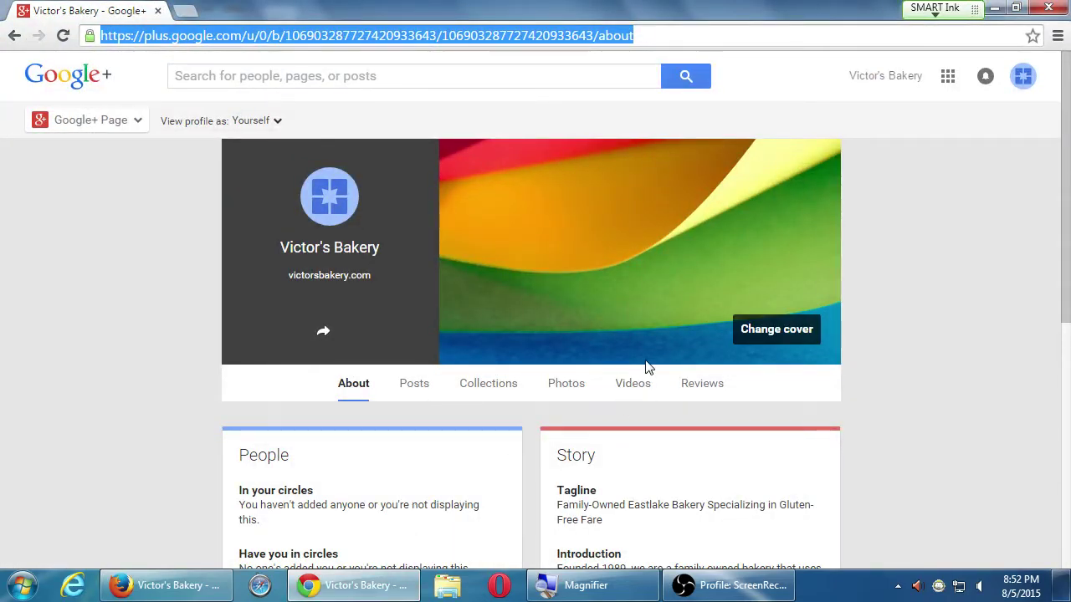
pyautogui.click(920, 222)
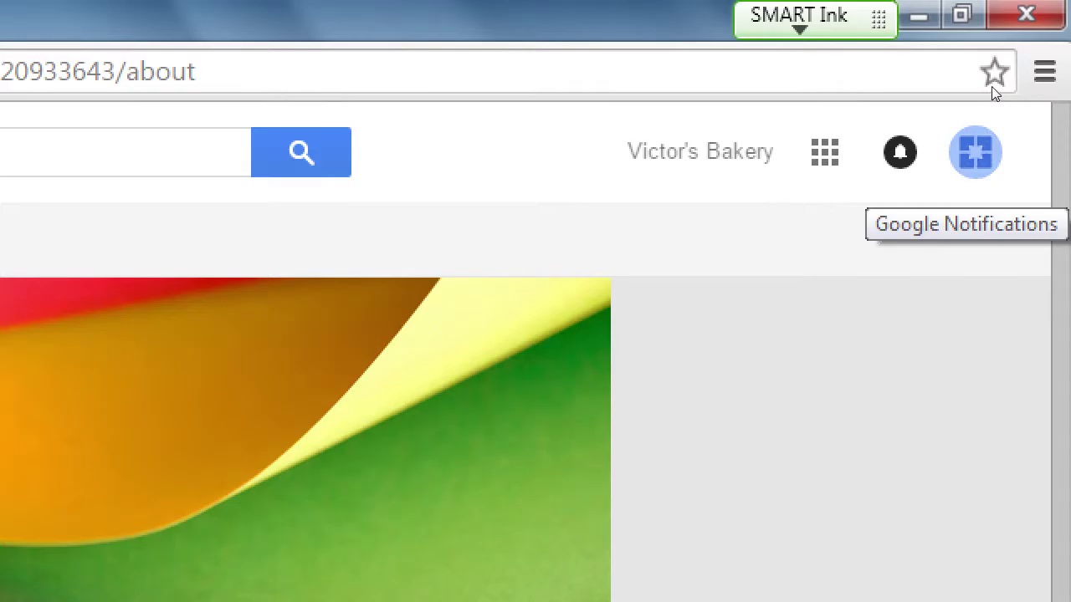
pyautogui.click(899, 151)
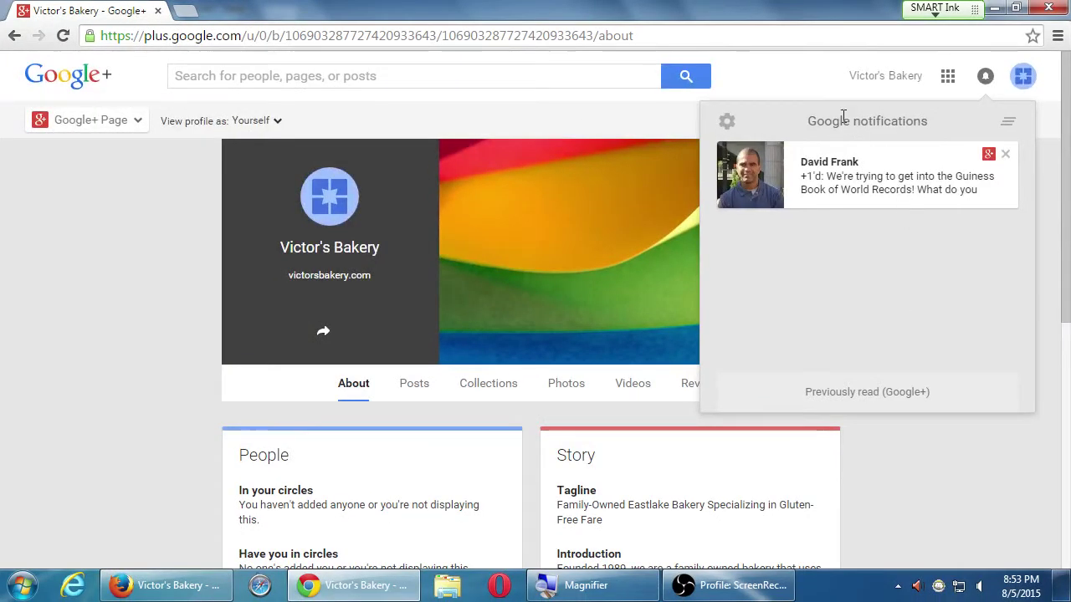
pyautogui.click(810, 80)
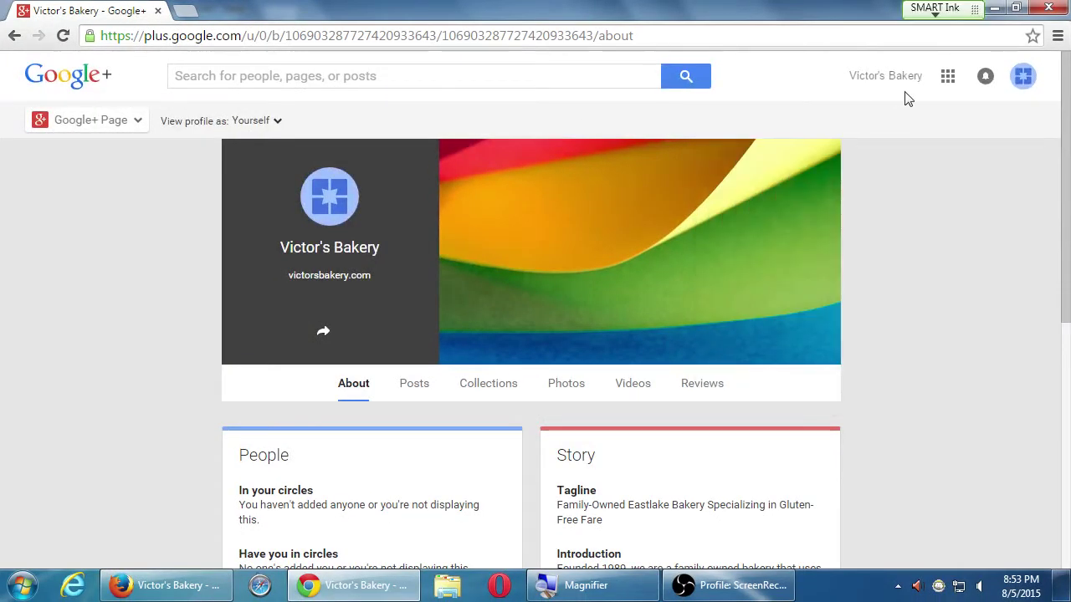
pyautogui.click(985, 77)
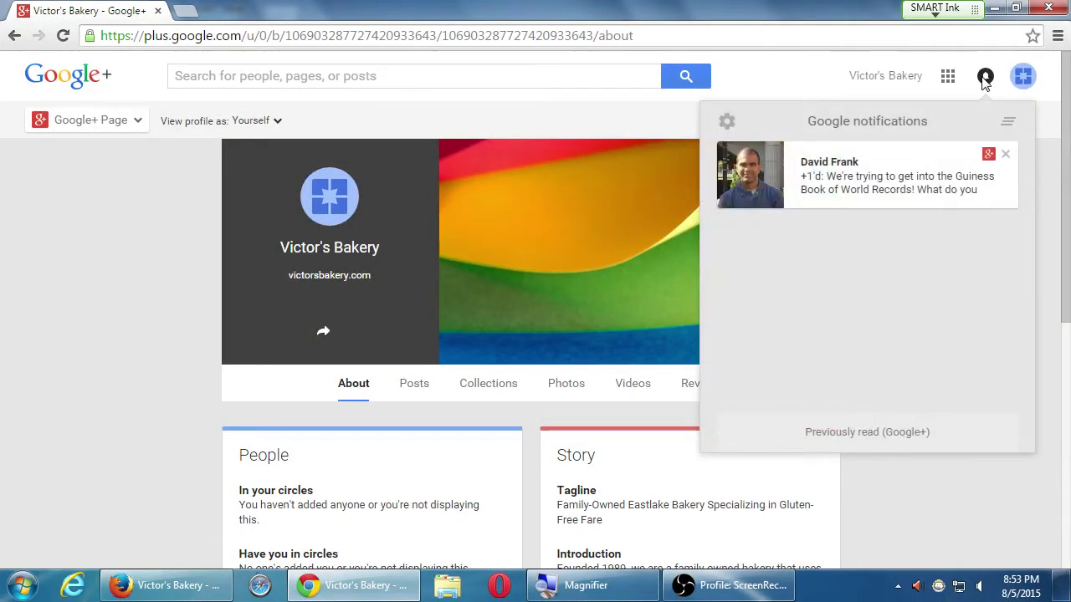
pyautogui.click(807, 81)
# Open the Cooking community from the bakery's joined communities and look through its feed for the bakery's post.
pyautogui.moveTo(115, 124)
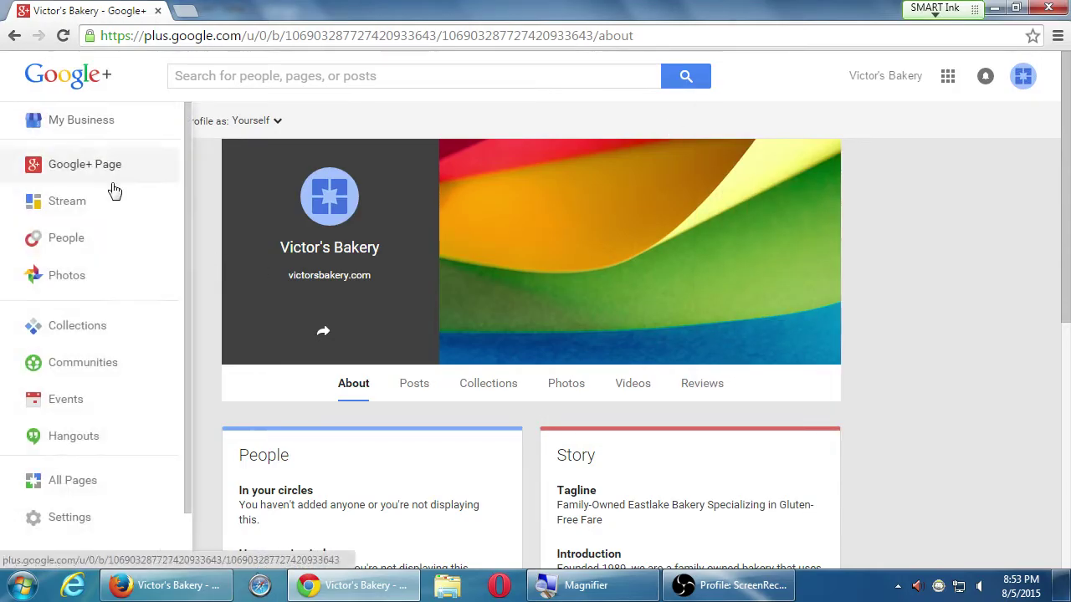
pyautogui.click(76, 373)
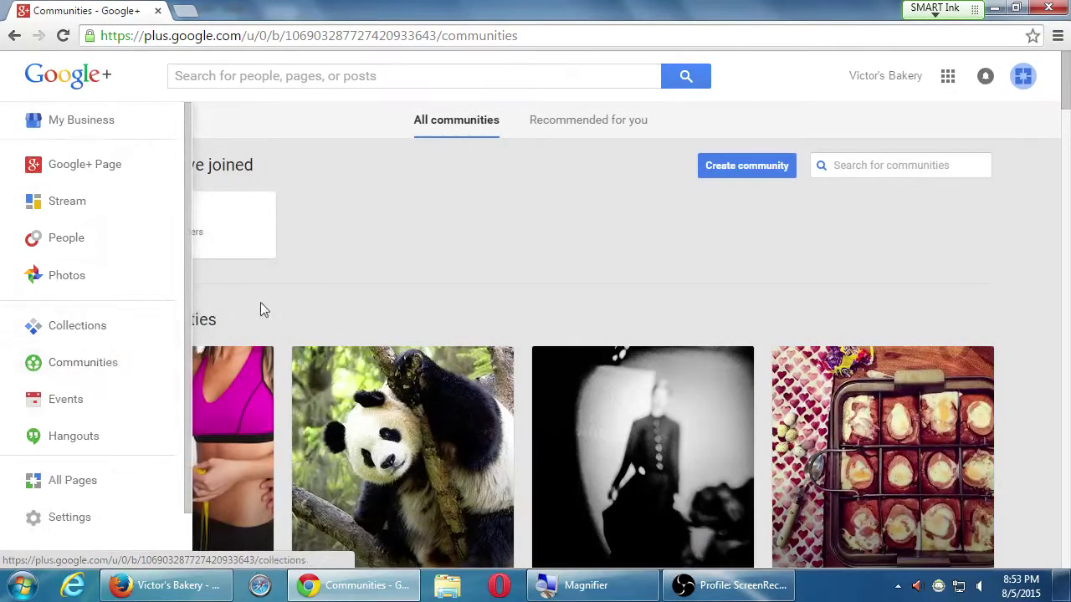
pyautogui.click(207, 235)
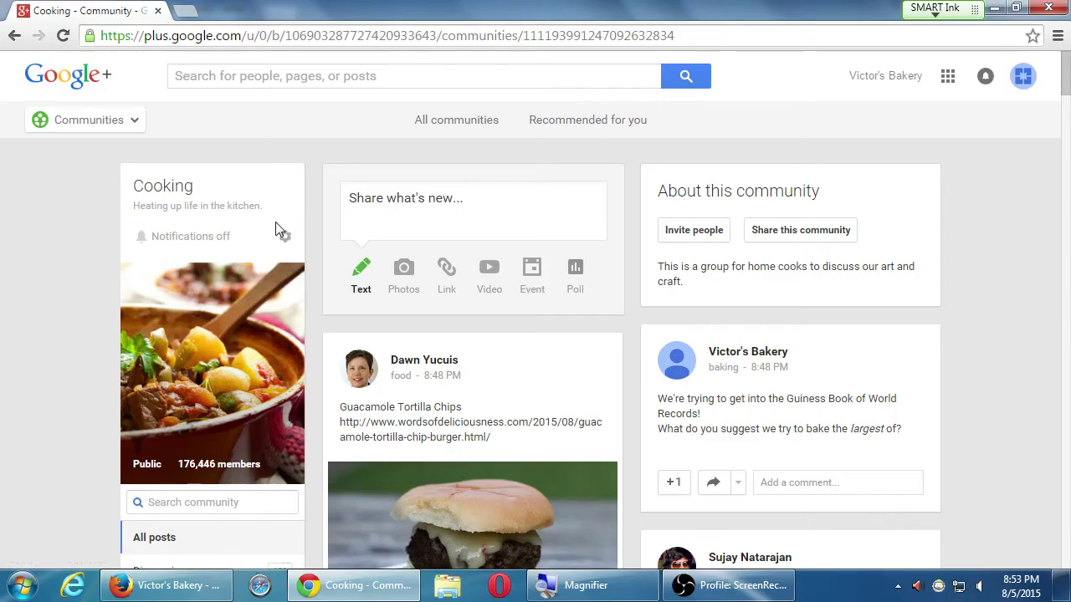
pyautogui.scroll(-4, 282, 219)
pyautogui.scroll(-12, 281, 225)
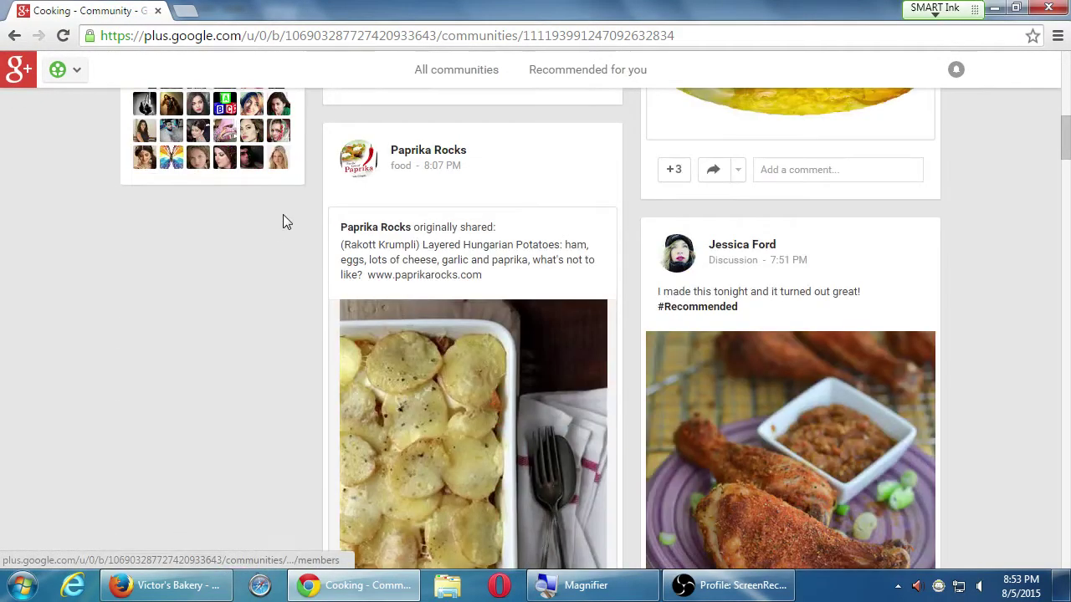
pyautogui.scroll(10, 281, 223)
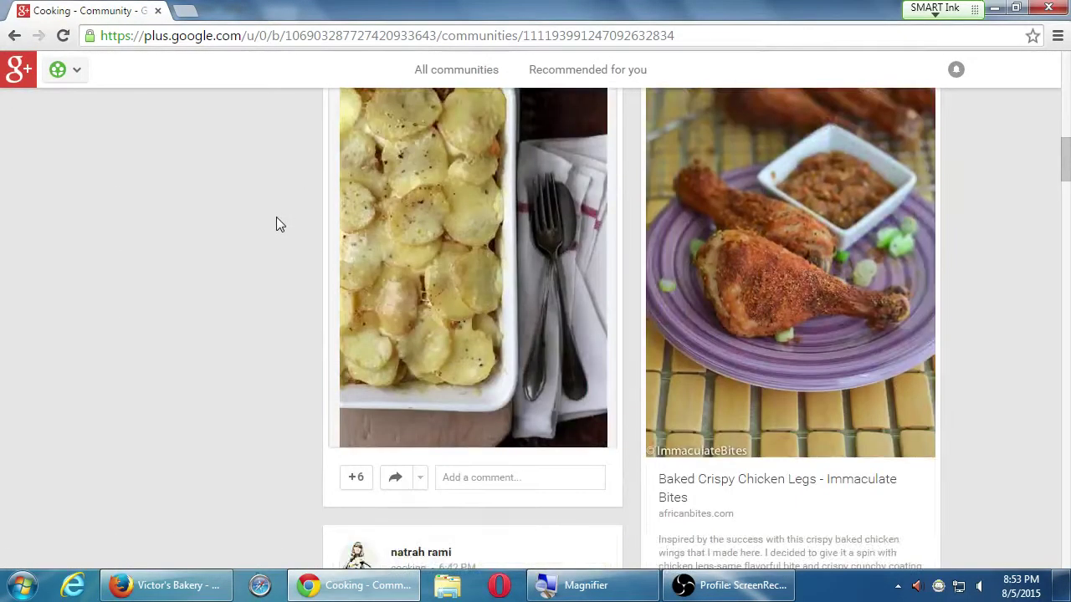
pyautogui.scroll(6, 280, 224)
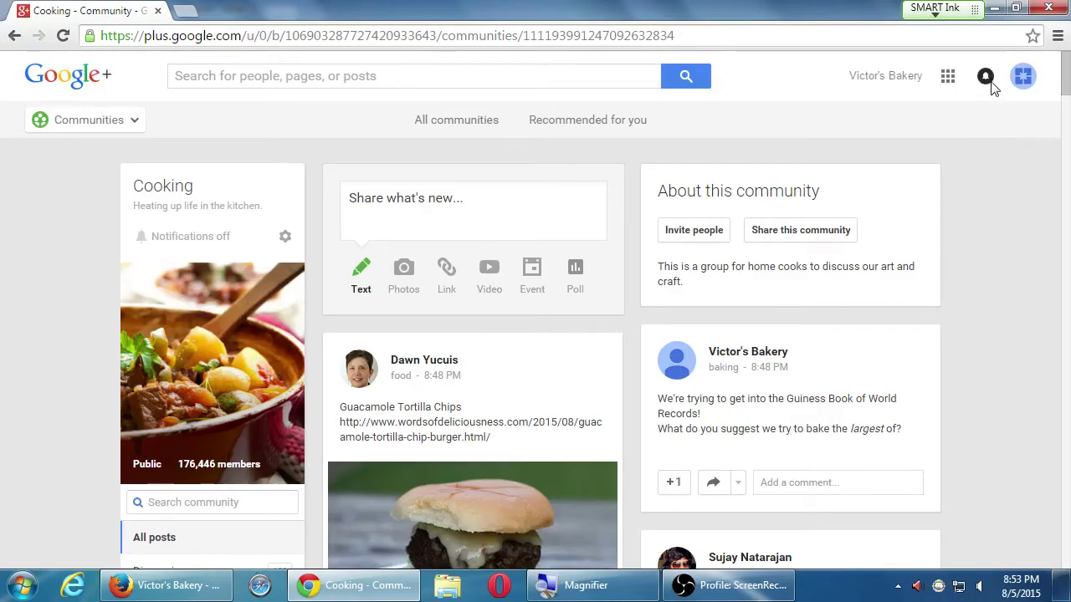
# Open the +1 notification about the Guinness Book post, view the post it refers to, and close the notifications.
pyautogui.click(985, 76)
pyautogui.click(831, 163)
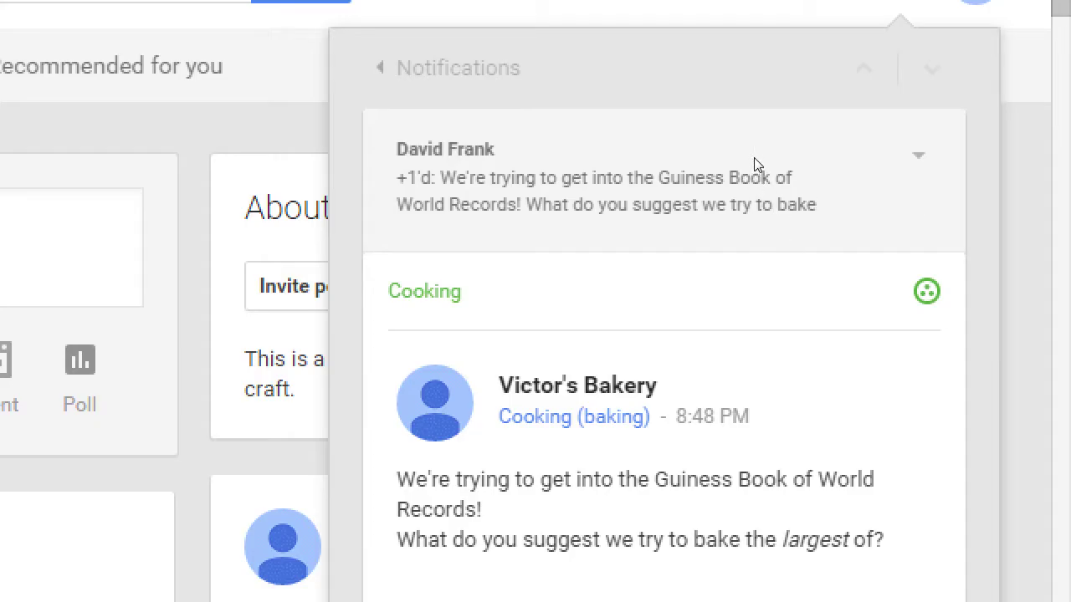
pyautogui.click(743, 122)
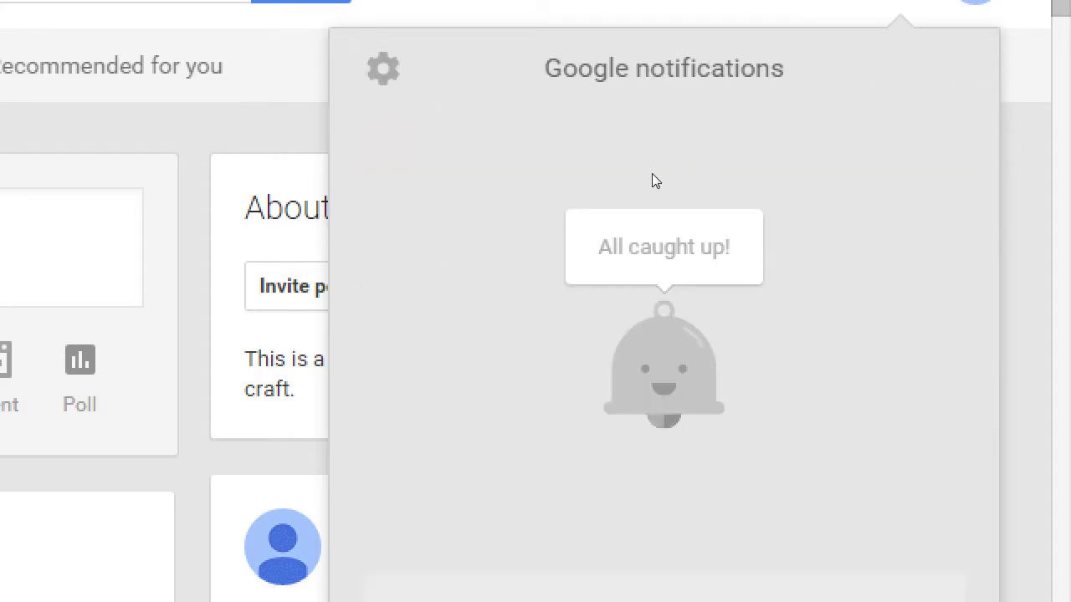
pyautogui.click(671, 152)
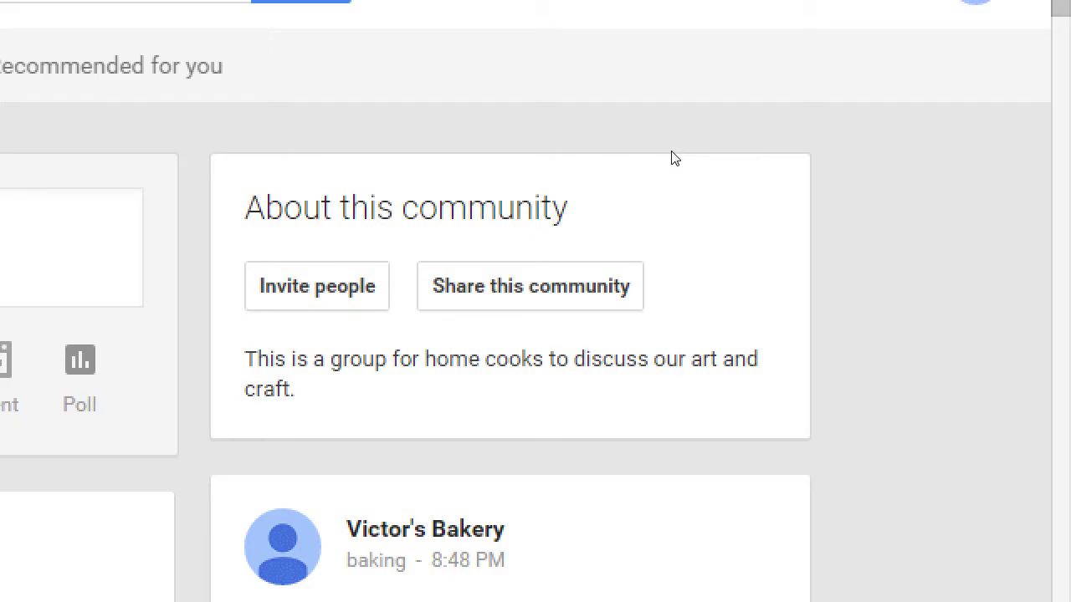
# Browse the Cooking community feed, examining how other members' posts are shared and what engagement they receive.
pyautogui.scroll(-1, 569, 172)
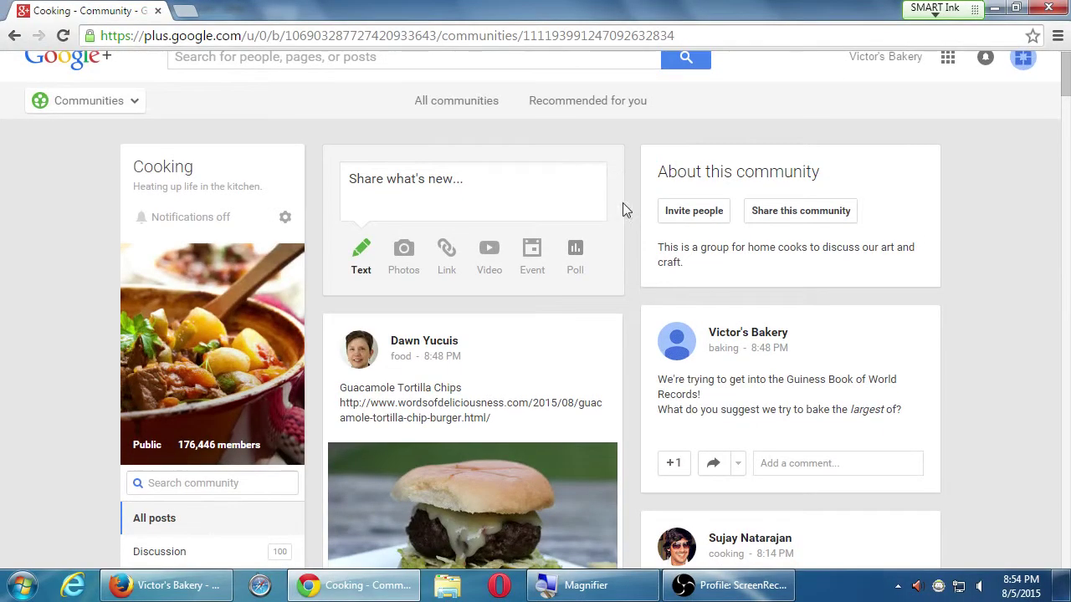
pyautogui.scroll(1, 962, 250)
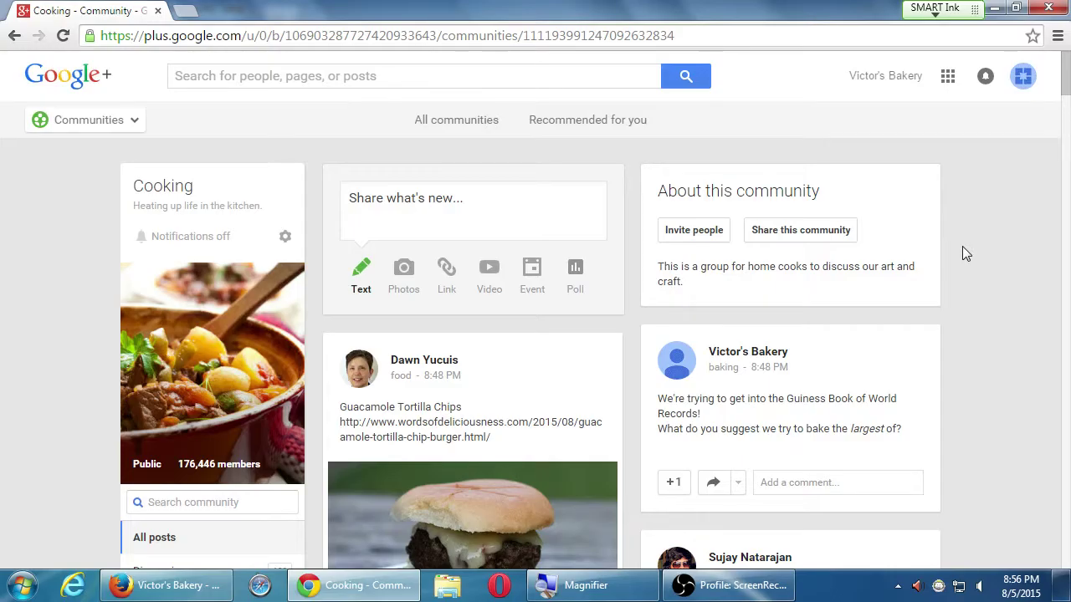
pyautogui.scroll(-5, 962, 248)
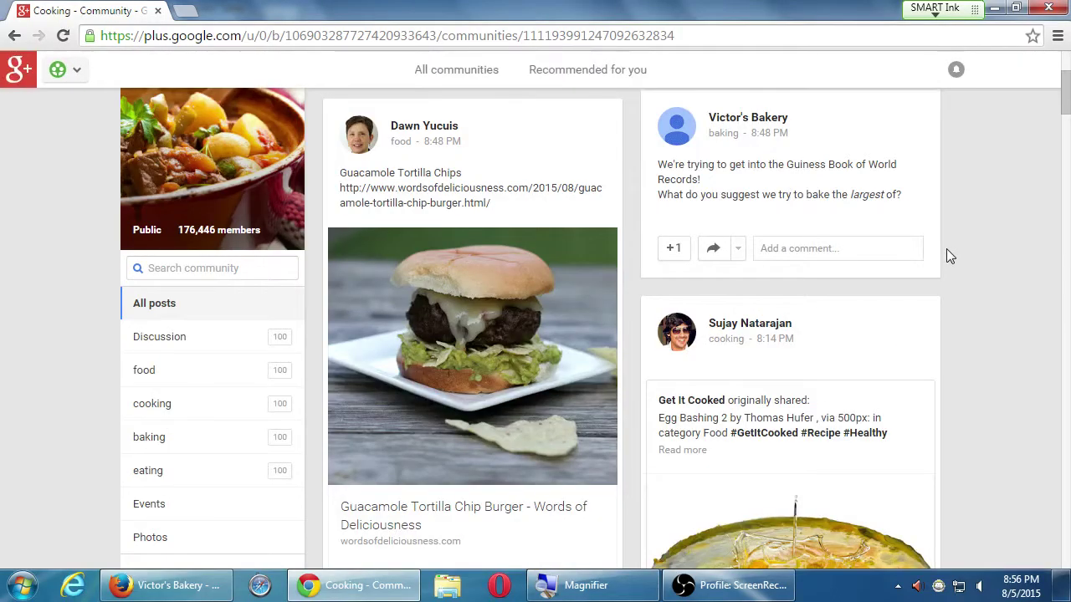
pyautogui.scroll(-13, 942, 249)
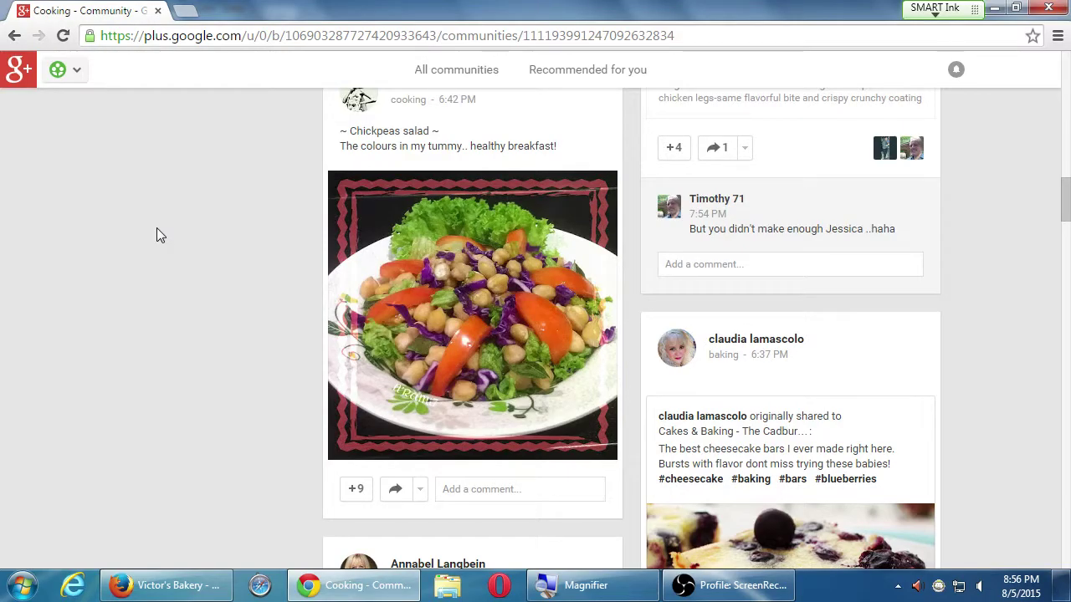
pyautogui.scroll(-5, 162, 229)
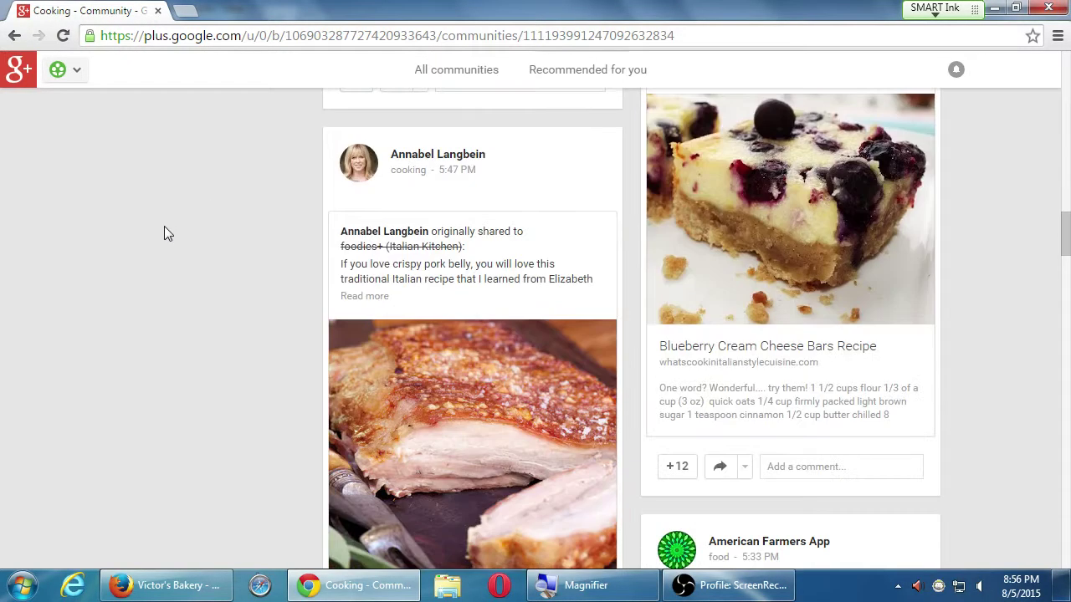
pyautogui.scroll(-3, 164, 227)
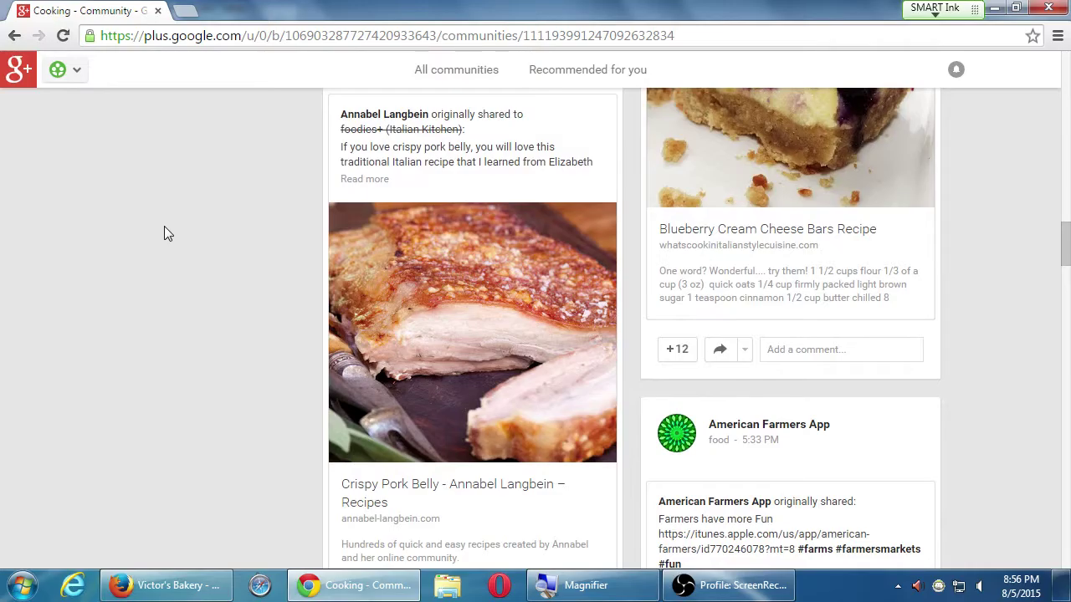
pyautogui.scroll(-5, 166, 234)
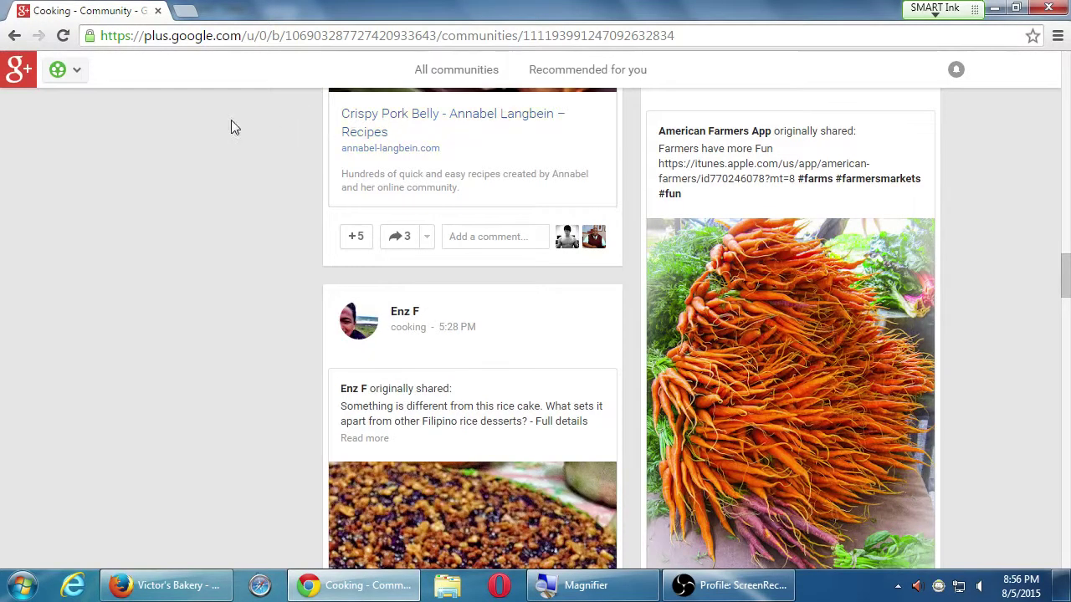
# Return to the communities overview, review the previously read Google+ notifications, and close them.
pyautogui.moveTo(17, 72)
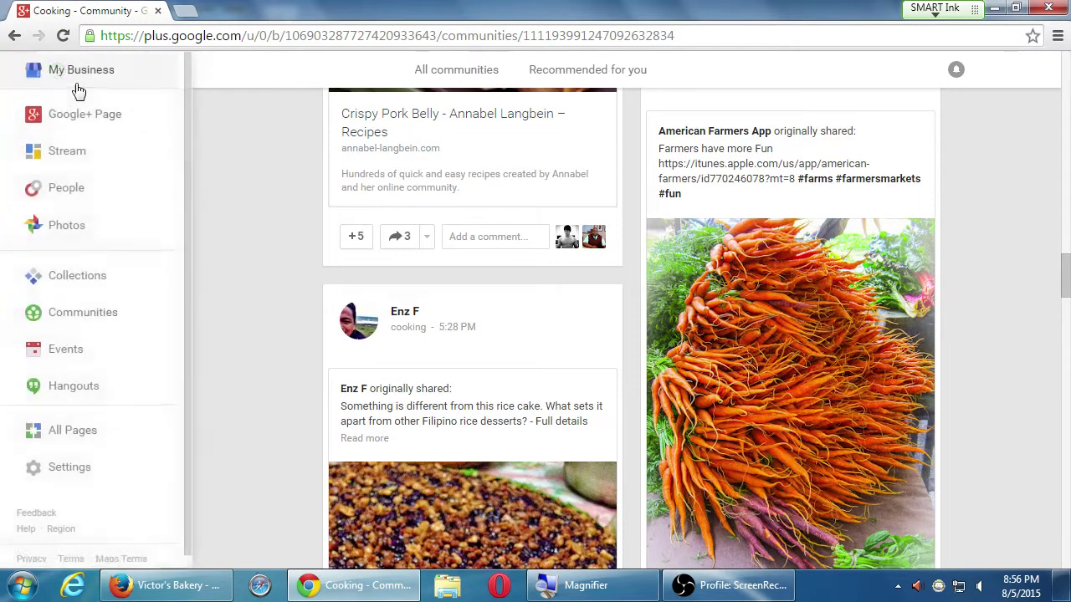
pyautogui.click(99, 317)
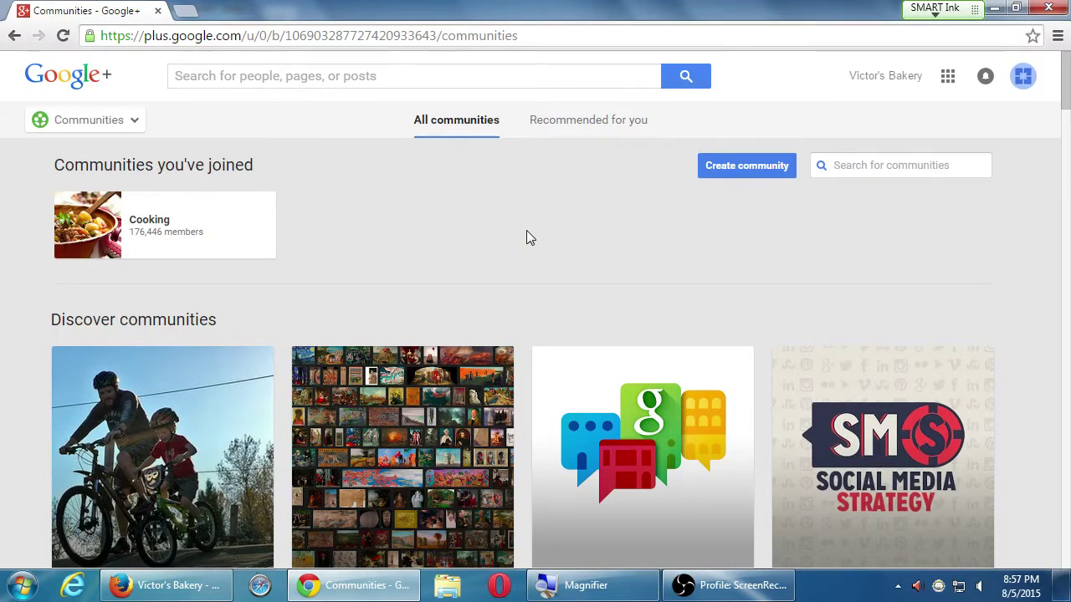
pyautogui.click(979, 77)
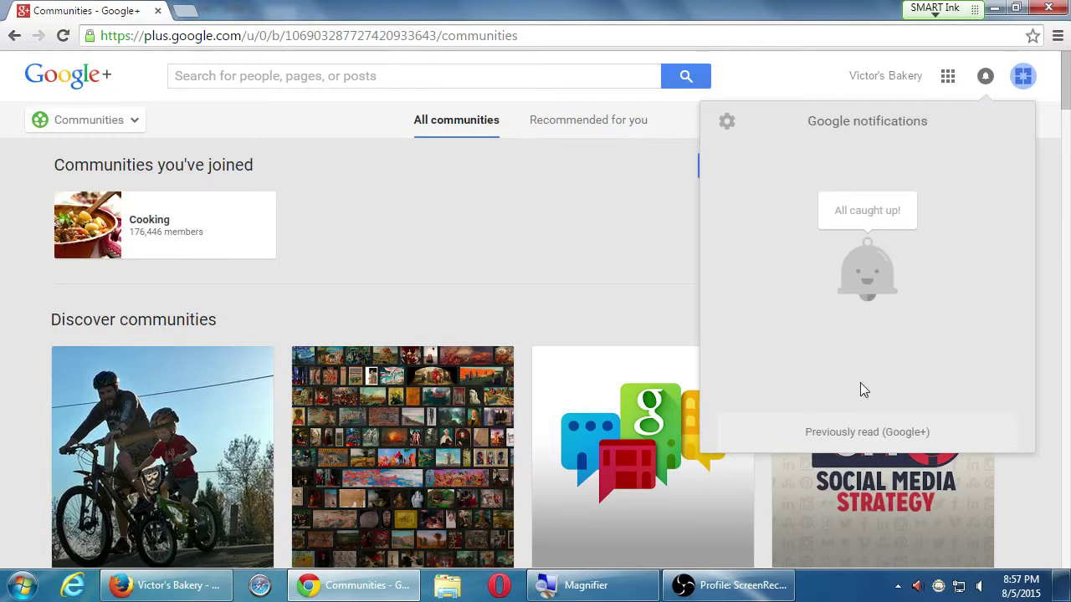
pyautogui.click(874, 432)
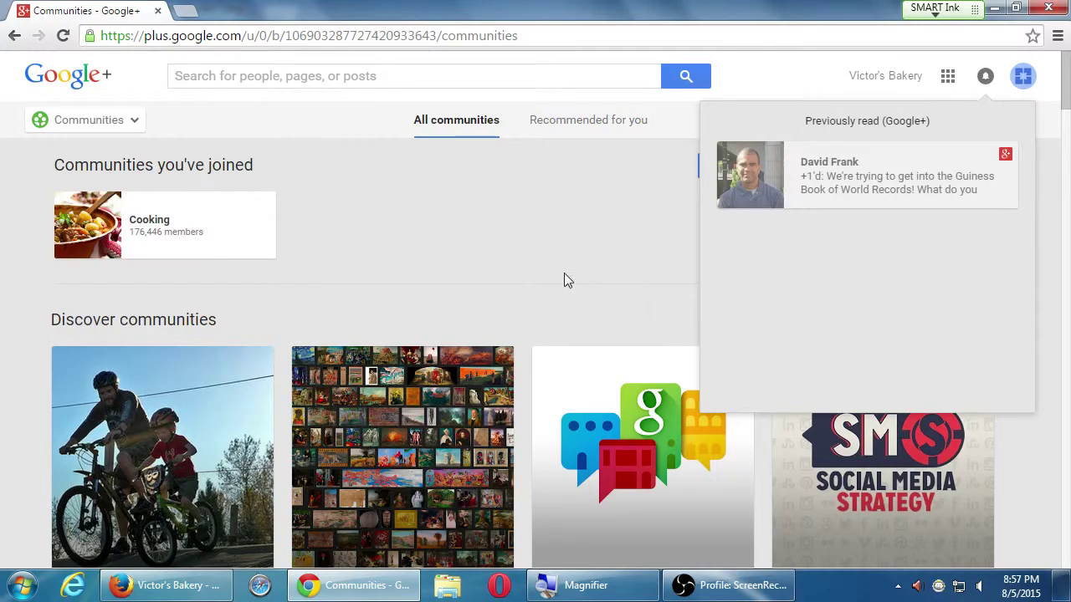
pyautogui.click(502, 223)
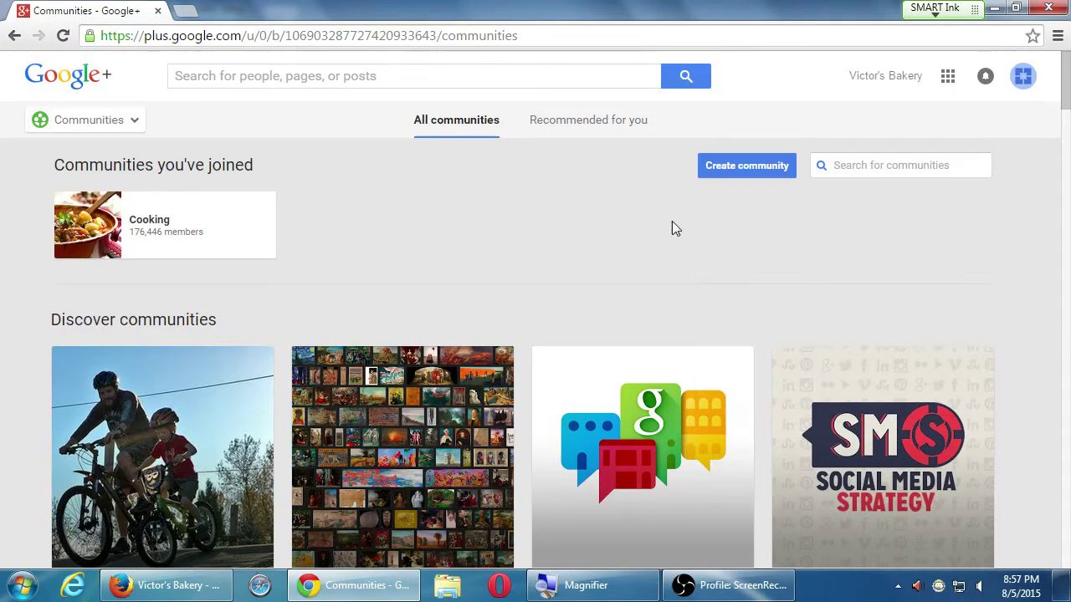
# Search the communities for "cookies" and look through the resulting groups, comparing their topics and member counts.
pyautogui.click(849, 166)
pyautogui.write('cookies')
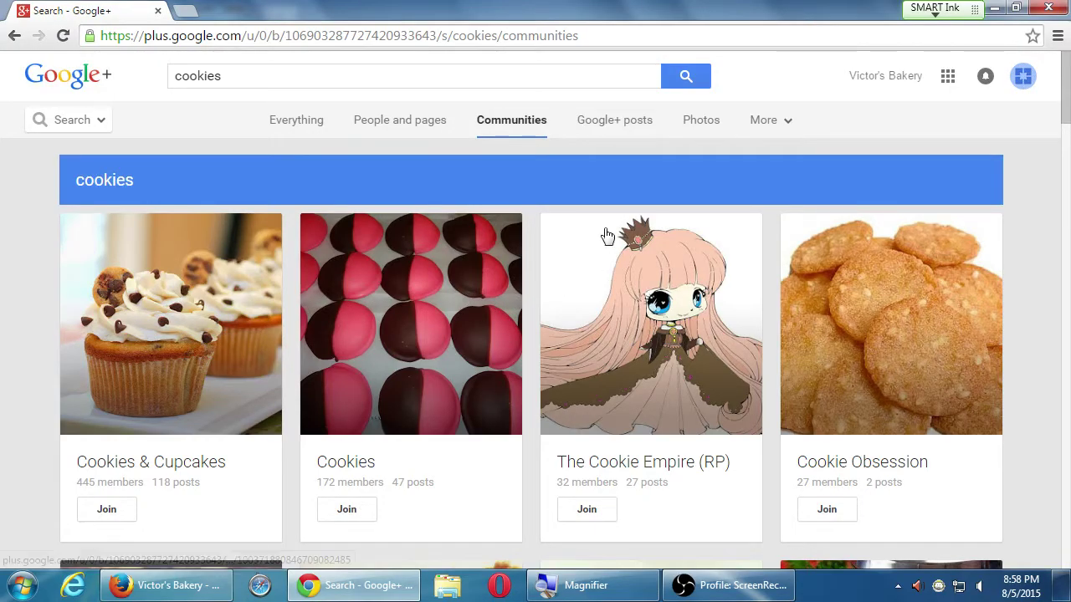
pyautogui.scroll(-9, 443, 343)
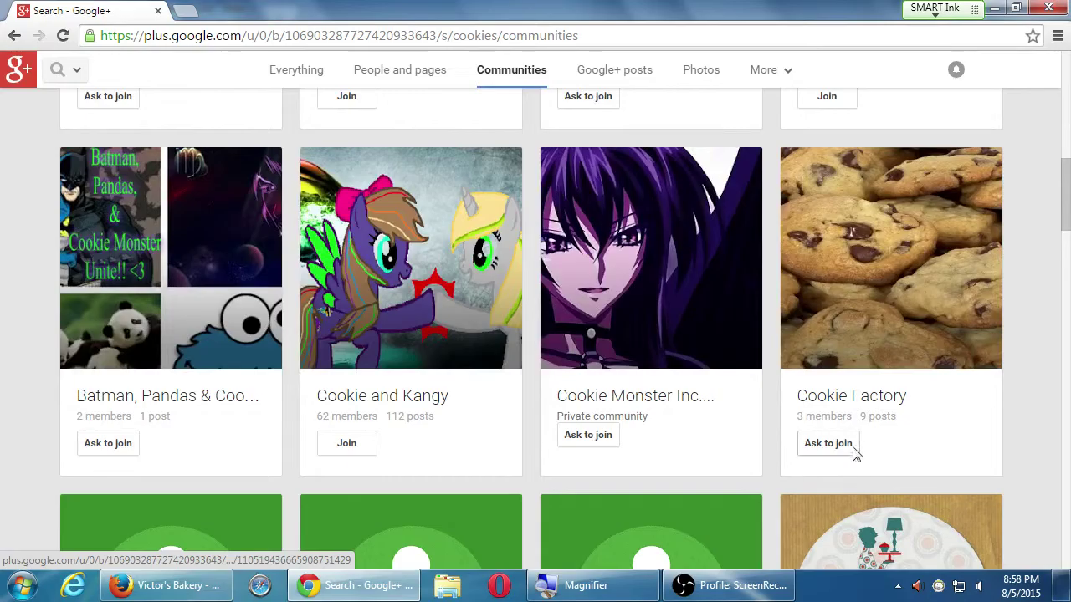
pyautogui.scroll(6, 401, 426)
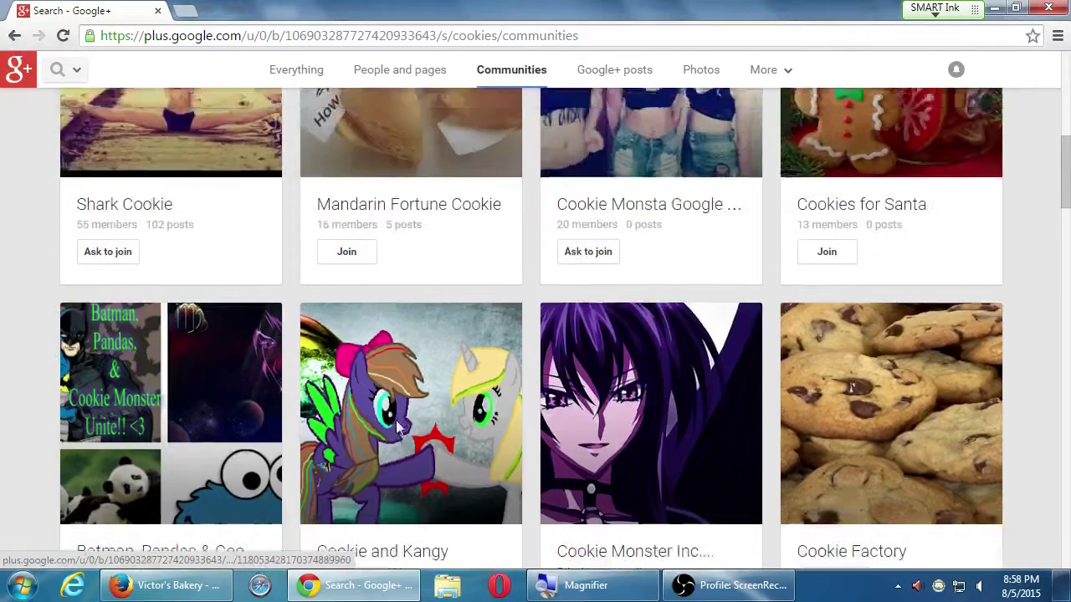
pyautogui.scroll(3, 409, 427)
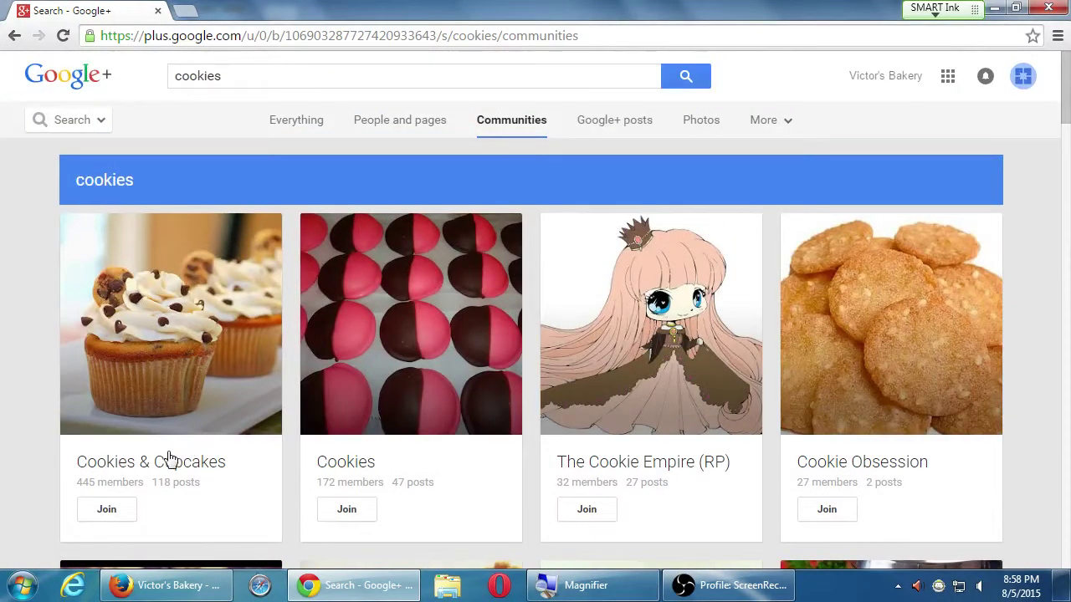
pyautogui.scroll(-1, 16, 460)
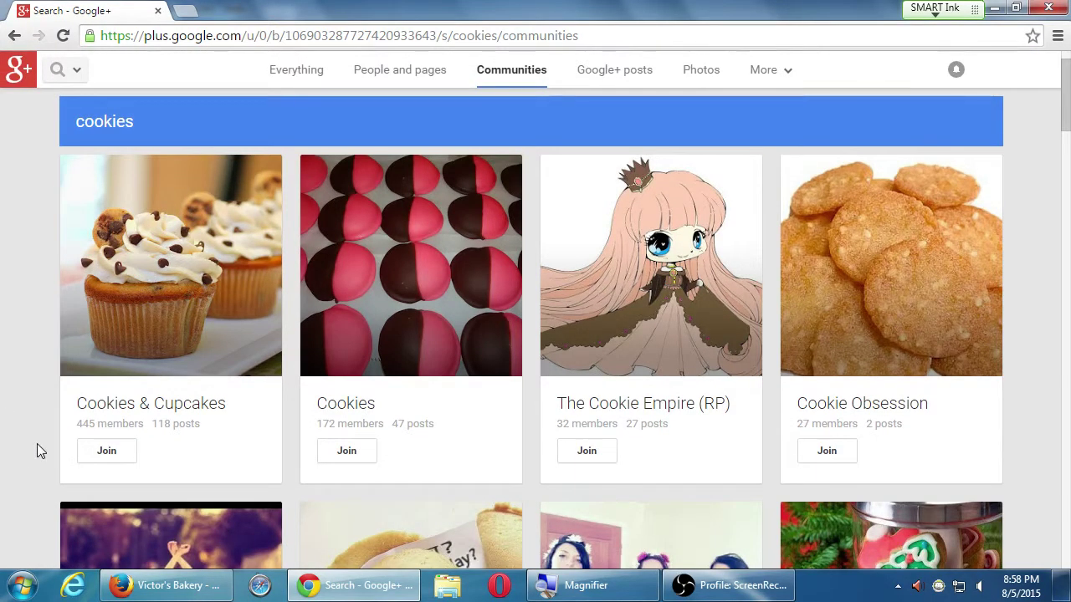
# Open the Cookies & Cupcakes community and examine its posts for dates, +1s, shares and comments.
pyautogui.click(133, 411)
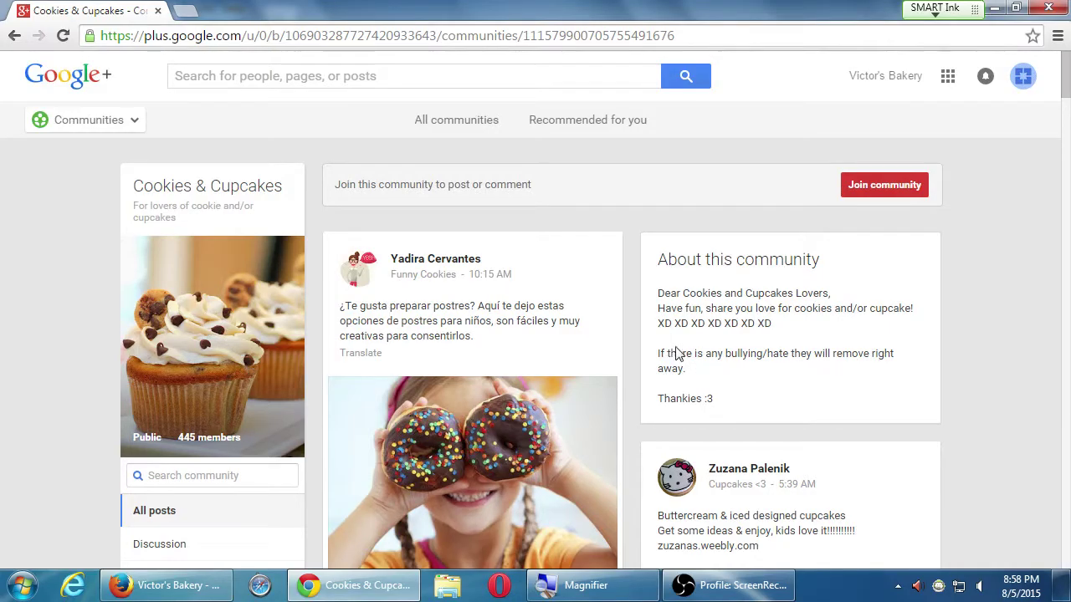
pyautogui.scroll(-4, 416, 336)
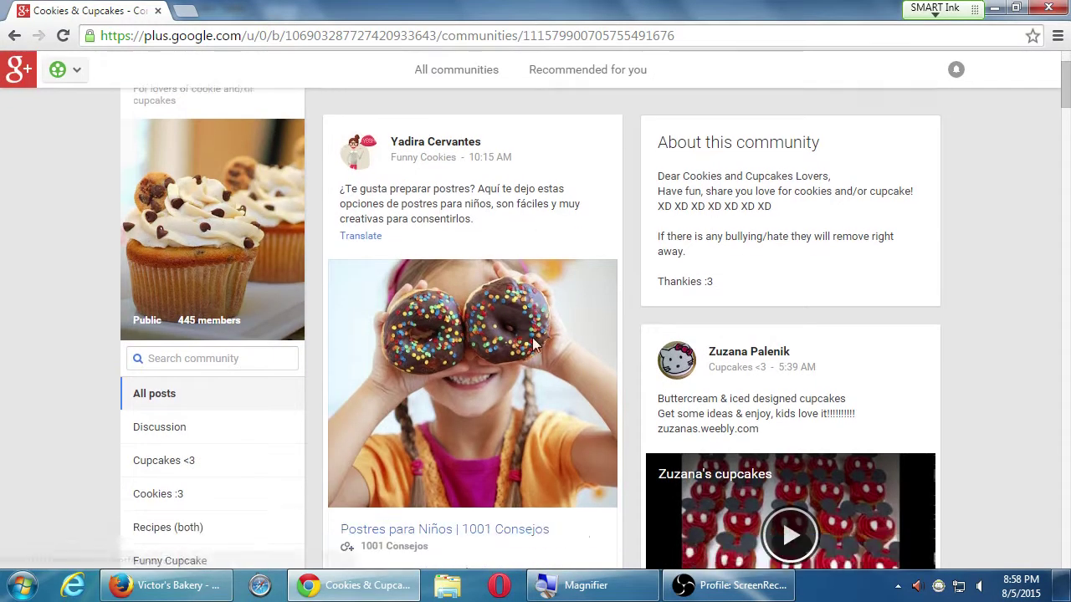
pyautogui.scroll(-1, 515, 368)
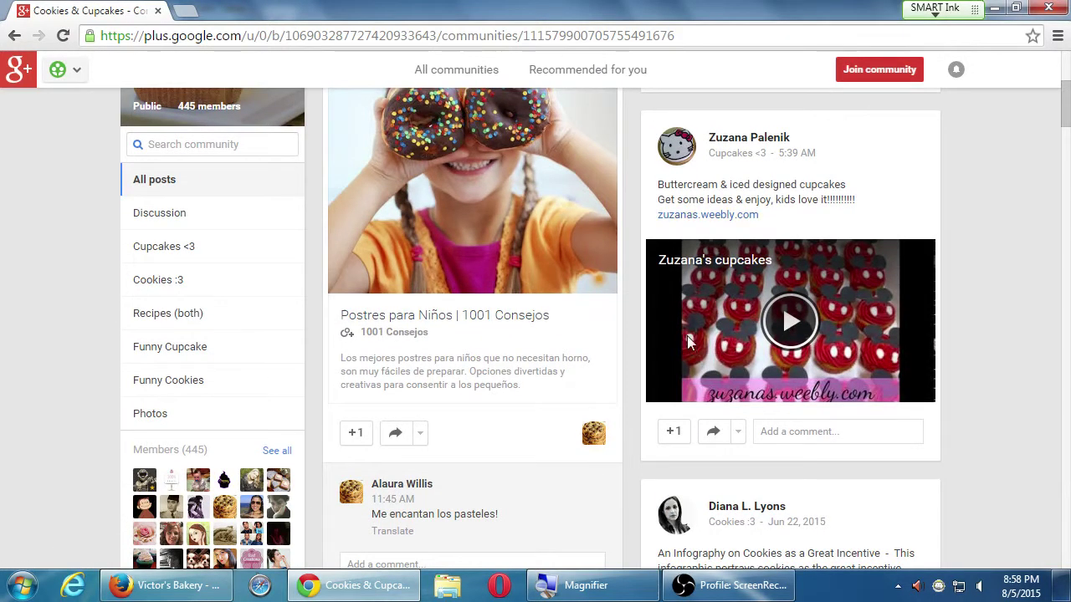
pyautogui.scroll(-3, 669, 339)
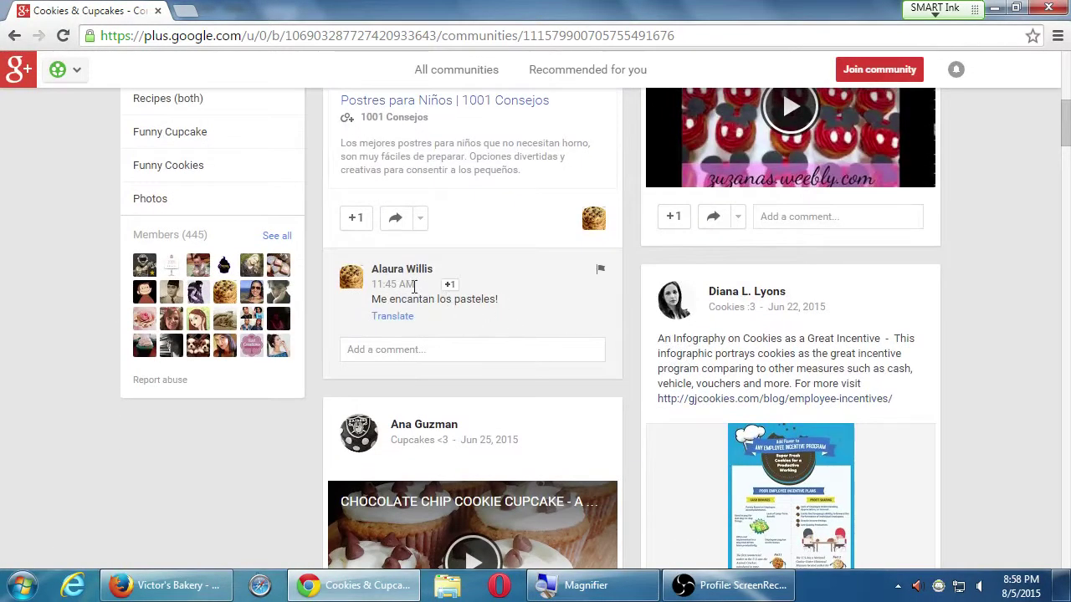
pyautogui.scroll(-10, 443, 418)
pyautogui.scroll(2, 444, 421)
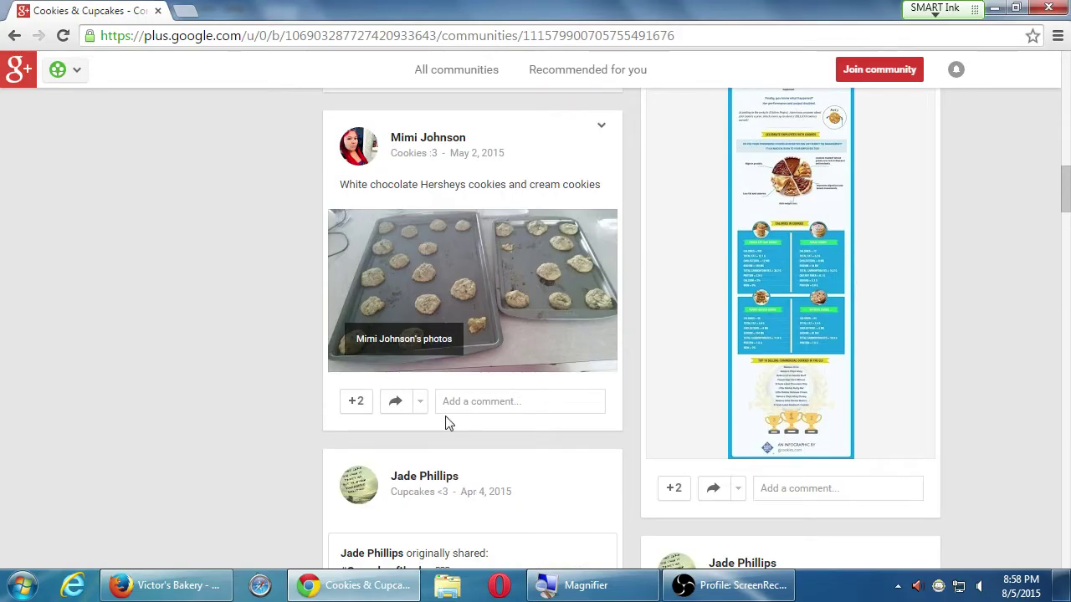
pyautogui.scroll(-6, 652, 378)
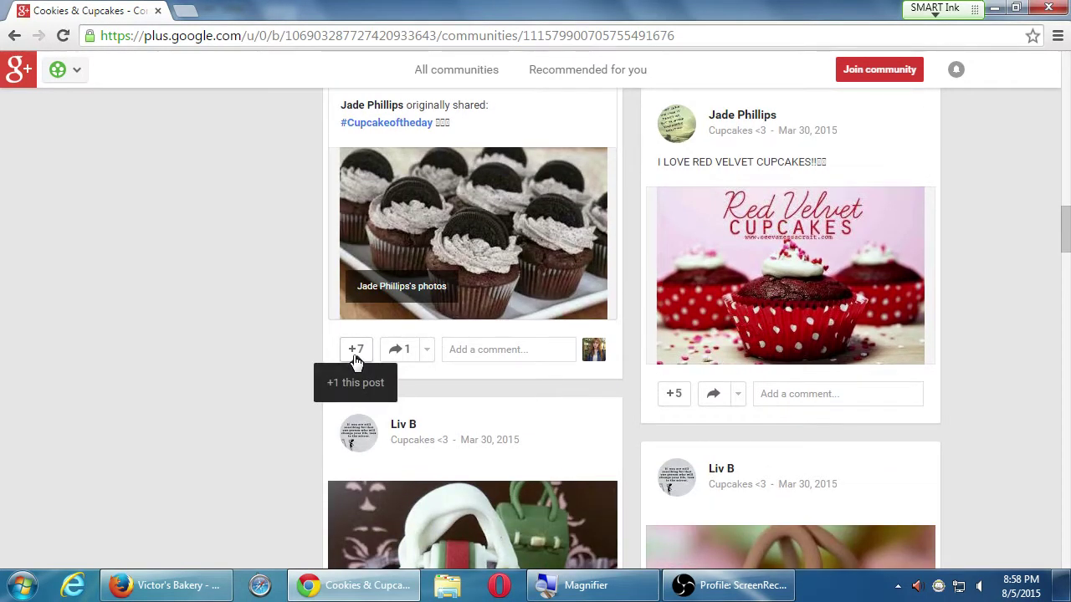
pyautogui.scroll(-6, 710, 381)
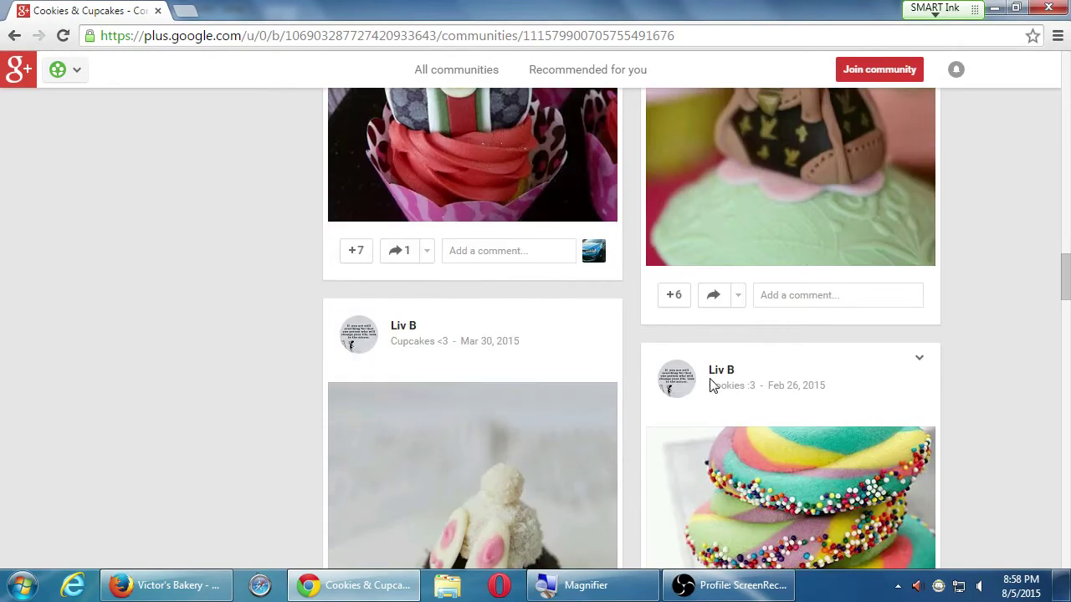
pyautogui.scroll(-5, 632, 403)
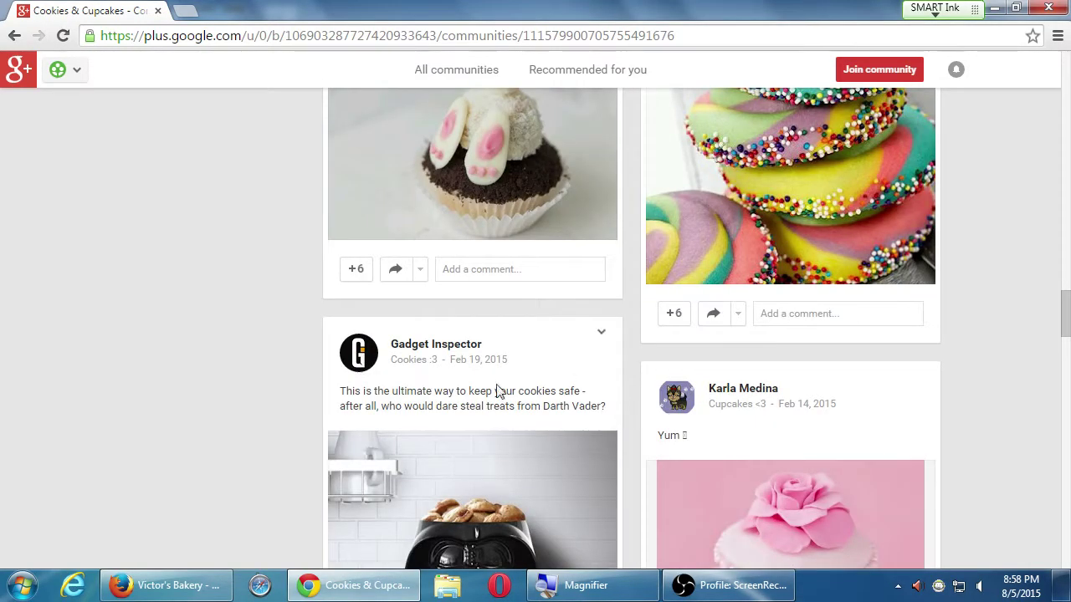
pyautogui.scroll(-4, 174, 315)
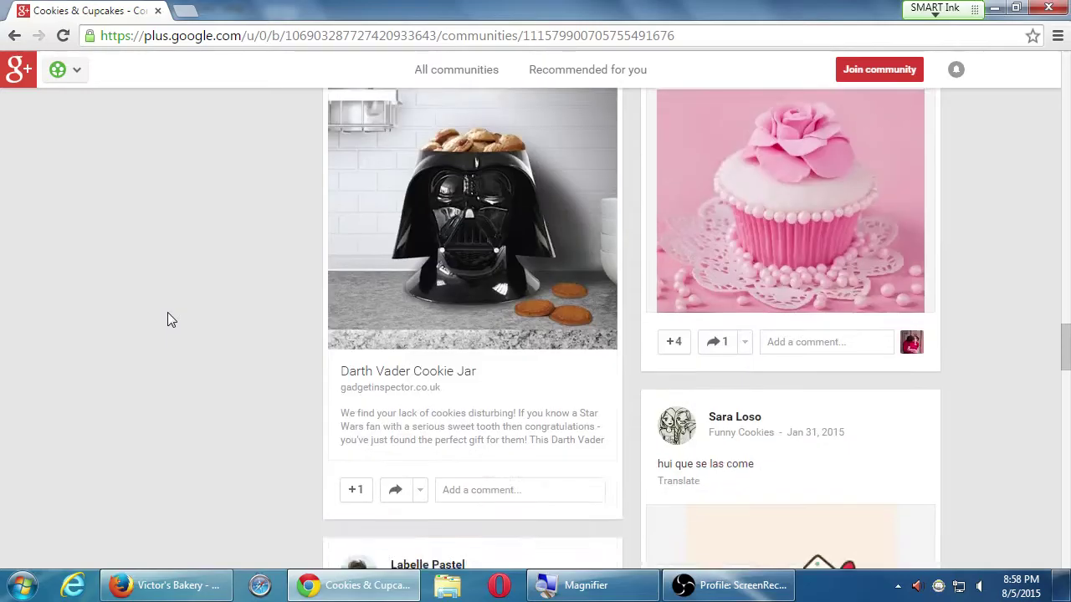
# Review the older posts in the Cookies & Cupcakes community and join the community as Victor's Bakery.
pyautogui.scroll(-2, 172, 315)
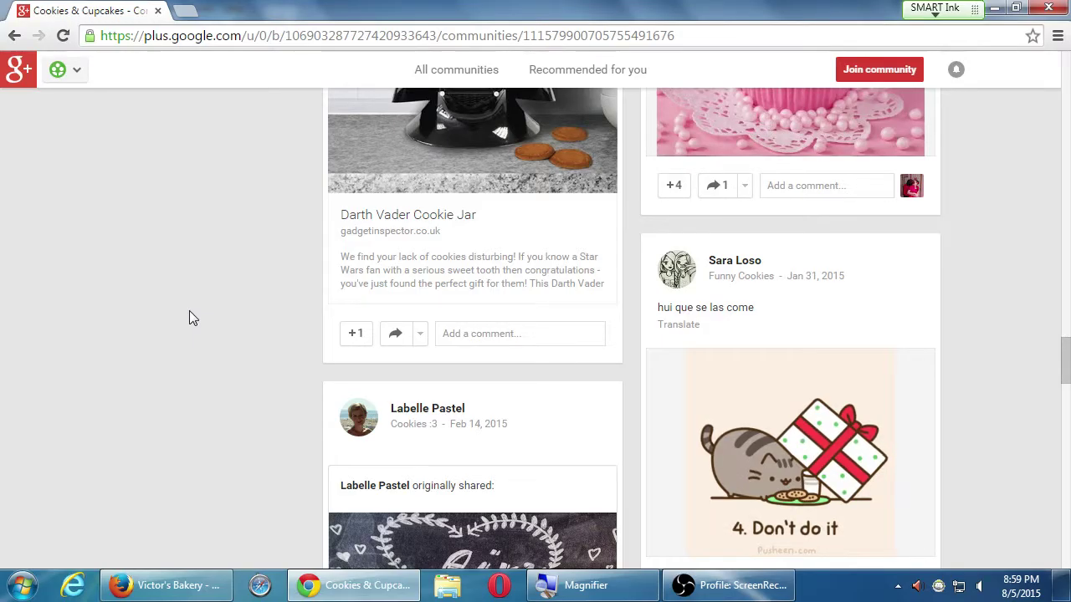
pyautogui.scroll(-1, 205, 284)
pyautogui.scroll(-9, 205, 284)
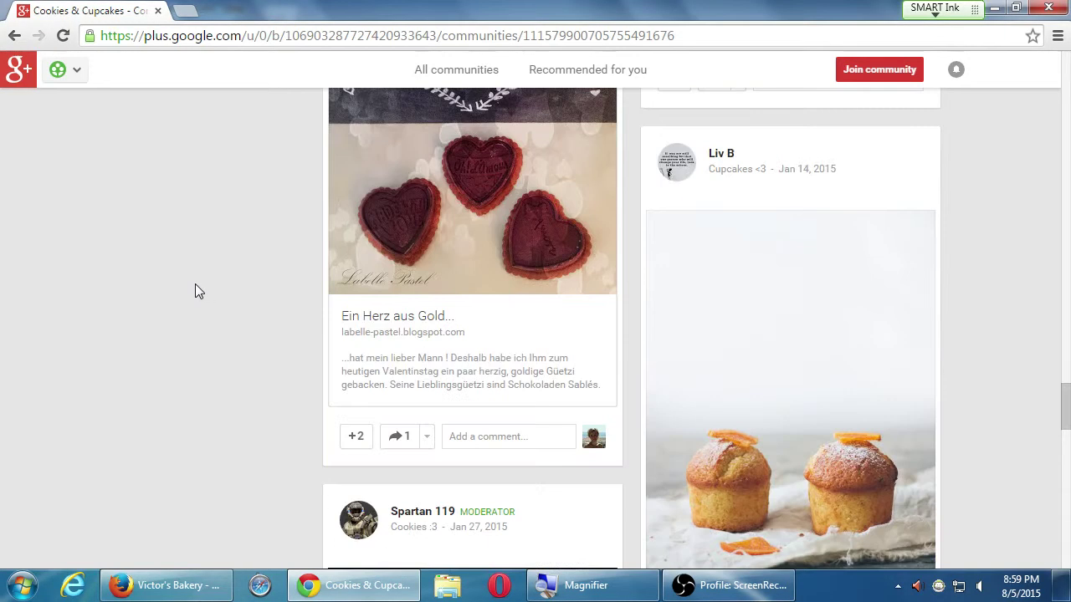
pyautogui.scroll(-3, 195, 291)
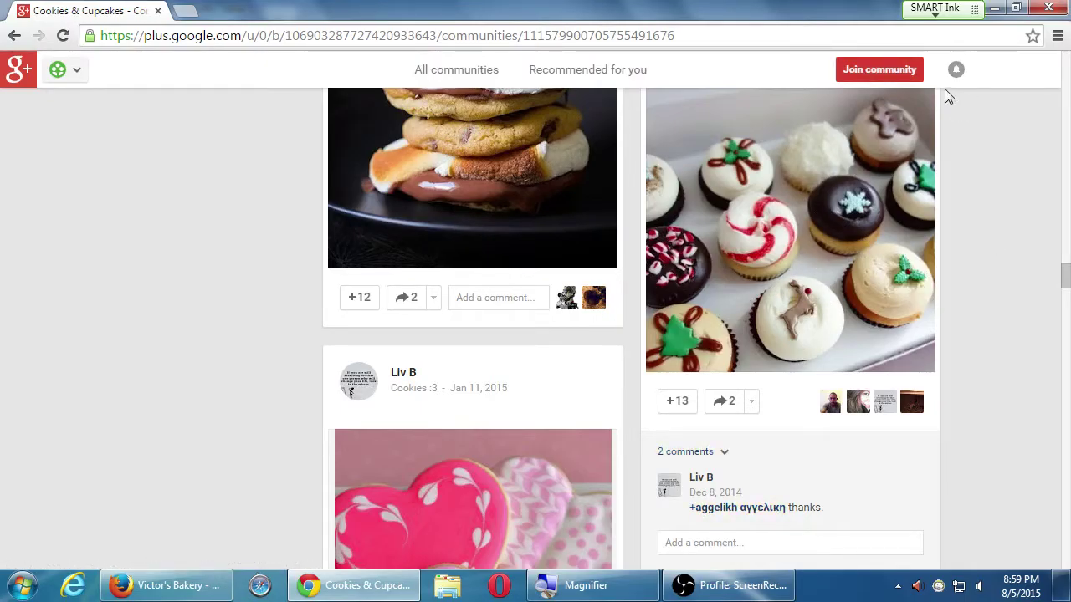
pyautogui.click(871, 72)
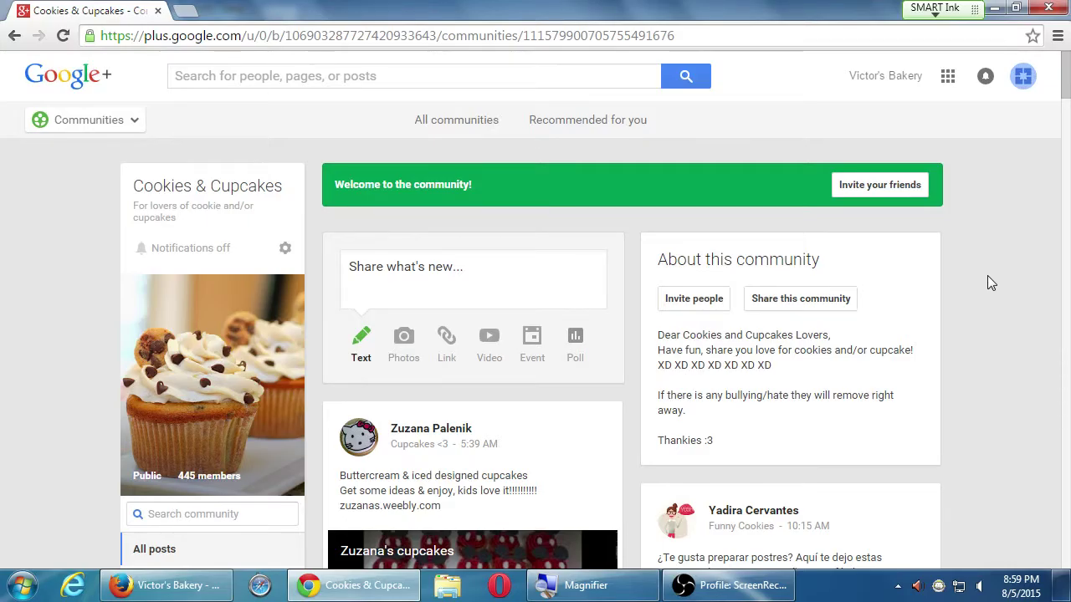
# Look through the joined community's feed as far as the Darth Vader Cookie Jar link post, examining how members share content.
pyautogui.scroll(-5, 987, 283)
pyautogui.scroll(-7, 990, 283)
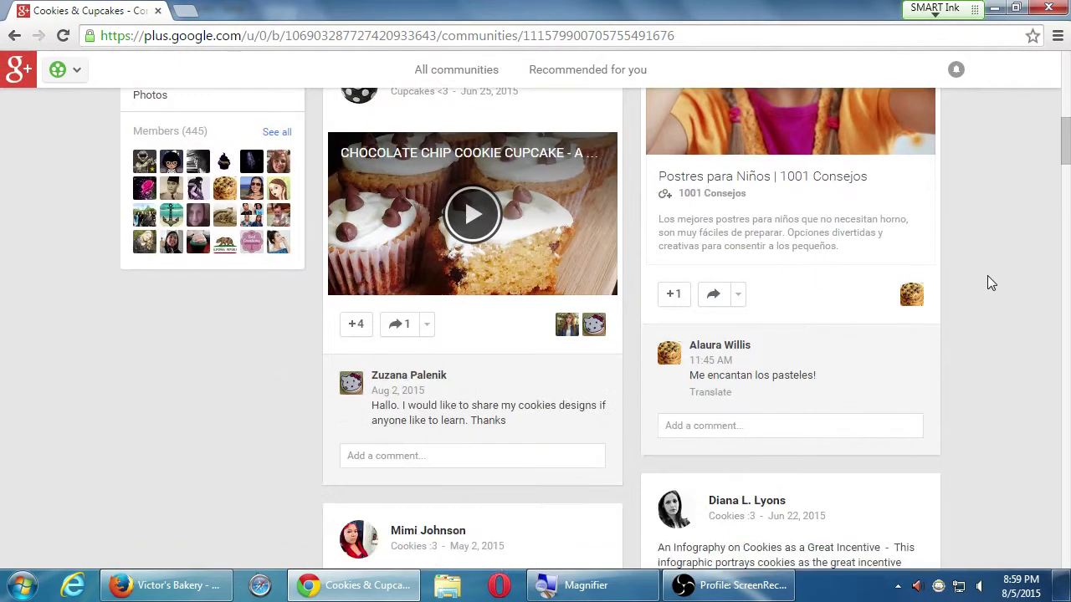
pyautogui.scroll(-7, 985, 266)
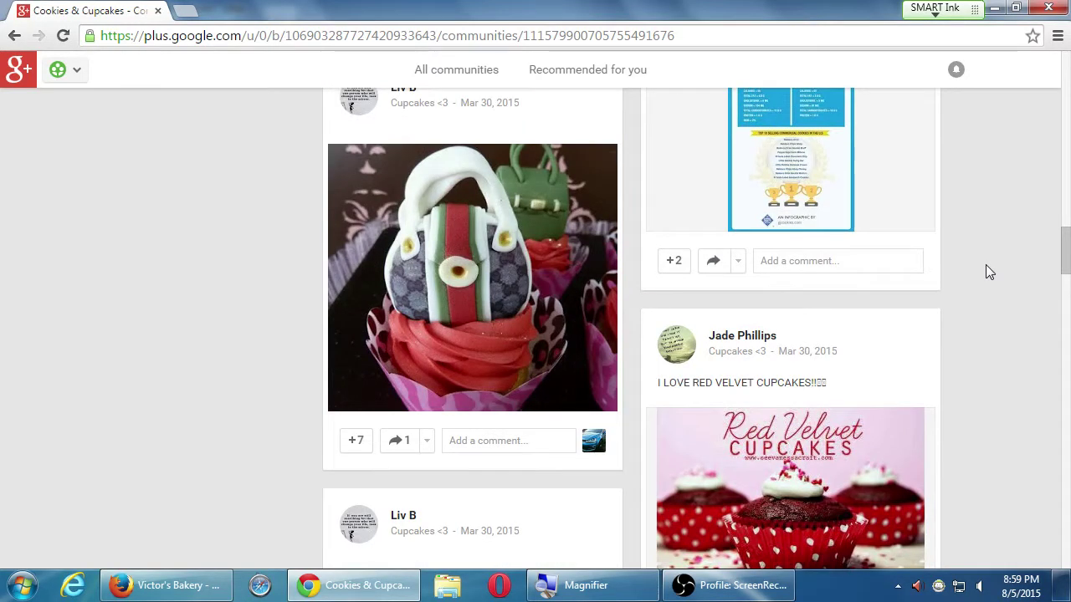
pyautogui.scroll(-5, 985, 265)
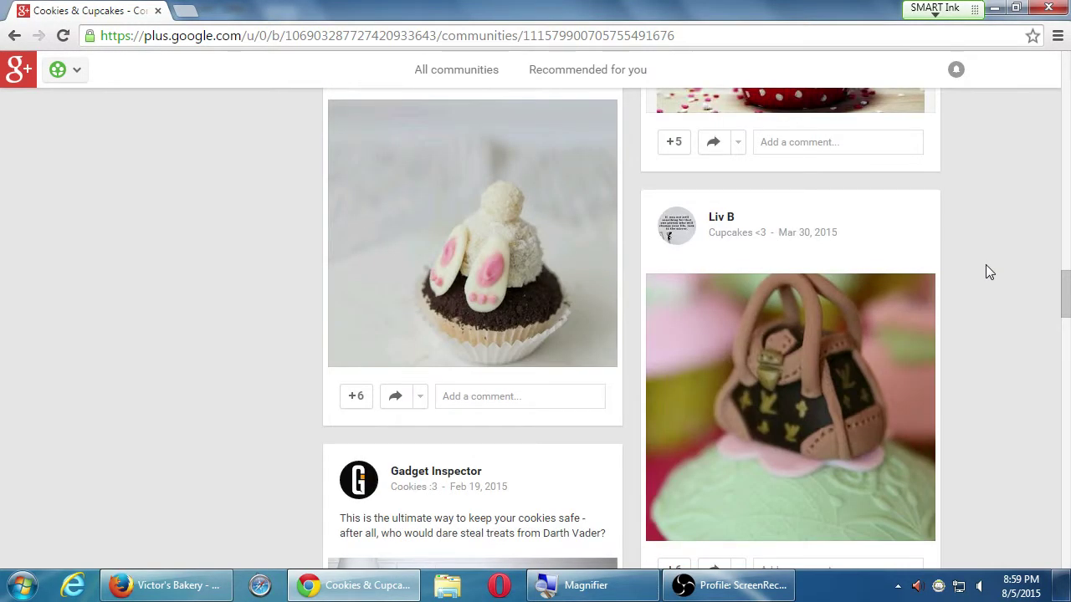
pyautogui.scroll(-5, 987, 268)
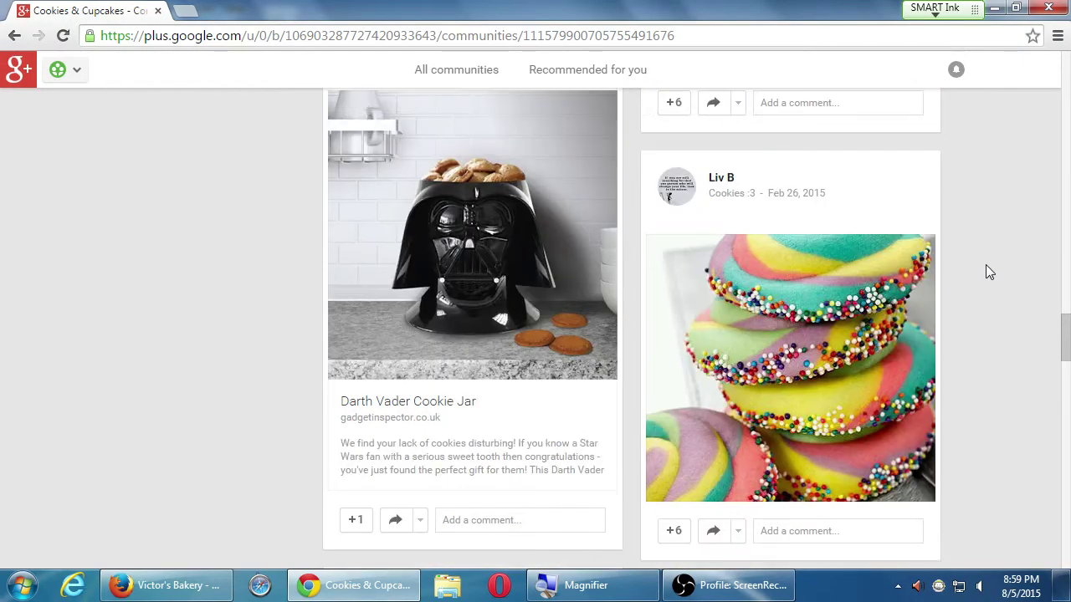
pyautogui.scroll(1, 986, 265)
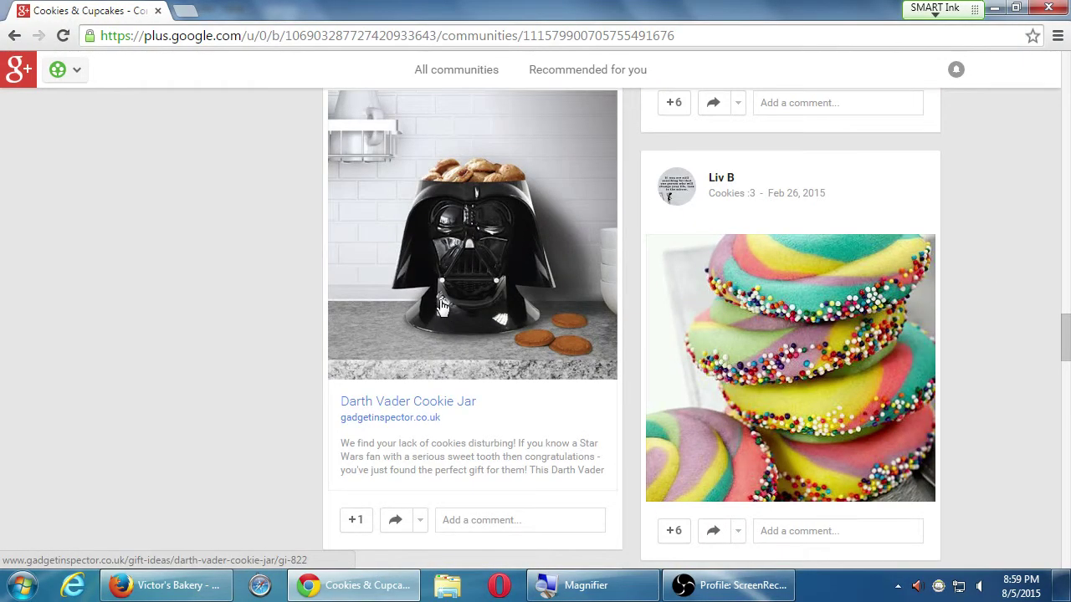
pyautogui.scroll(-1, 986, 379)
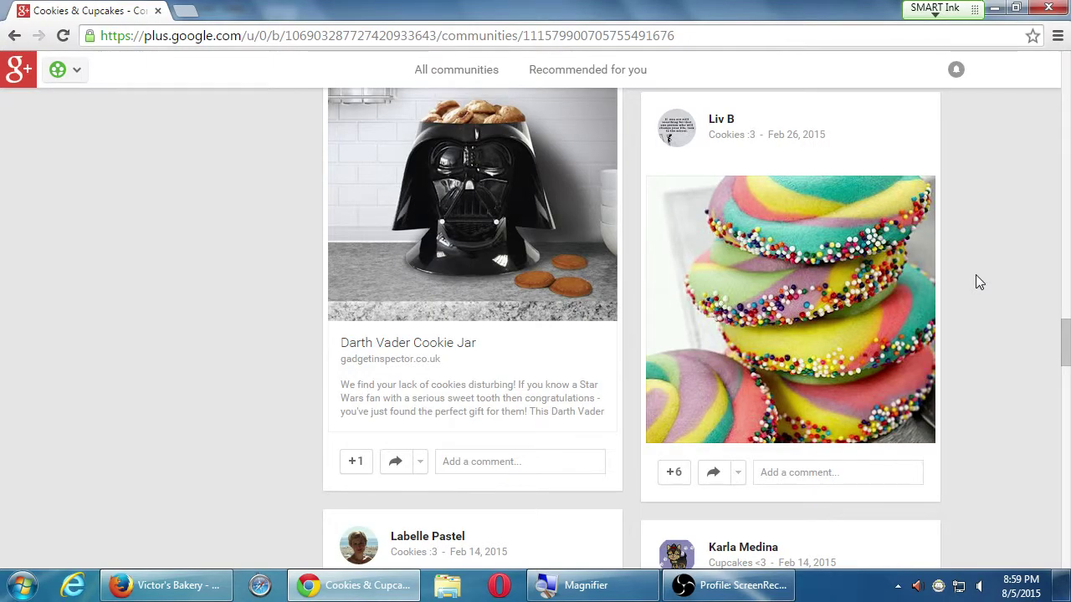
# Examine the community's older posts from February 2015 back to November 2014 for their type of content, +1s, shares and comments.
pyautogui.scroll(-5, 976, 275)
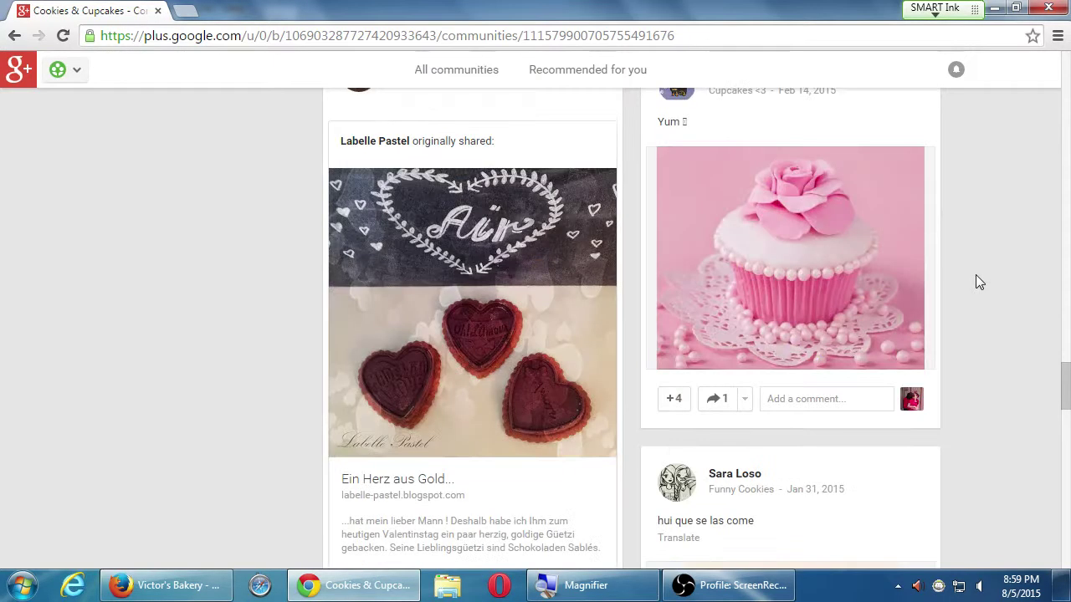
pyautogui.scroll(-1, 980, 282)
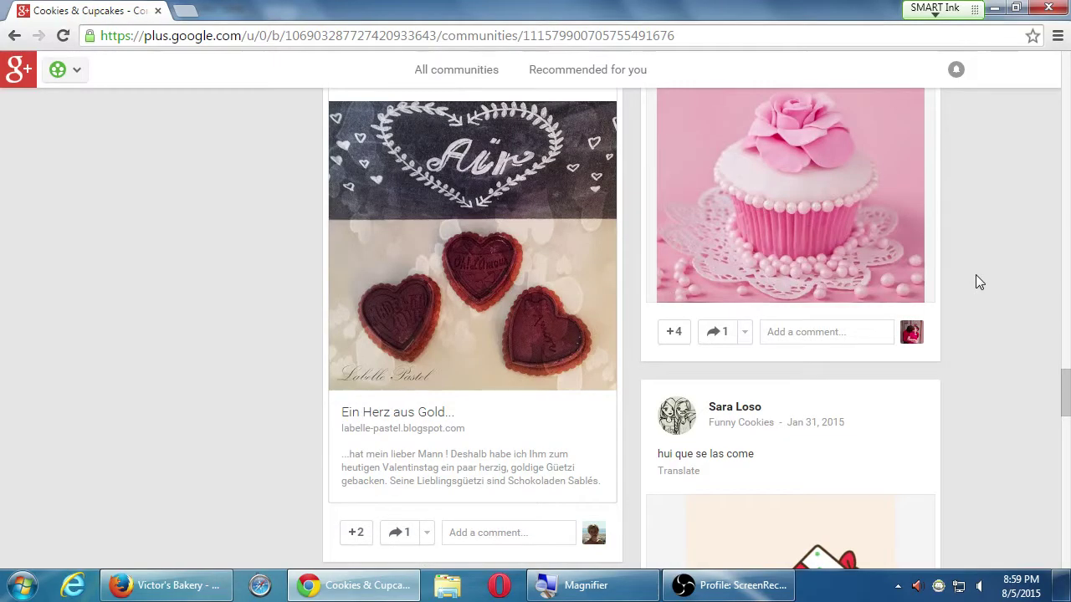
pyautogui.scroll(-4, 975, 276)
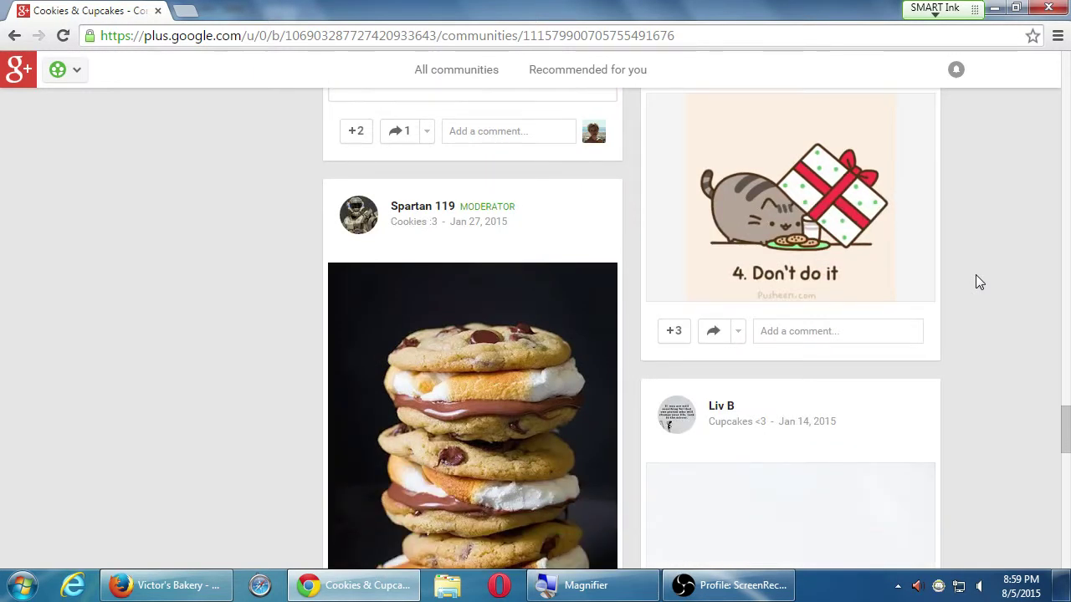
pyautogui.scroll(-1, 975, 275)
pyautogui.scroll(1, 976, 275)
pyautogui.scroll(-2, 975, 274)
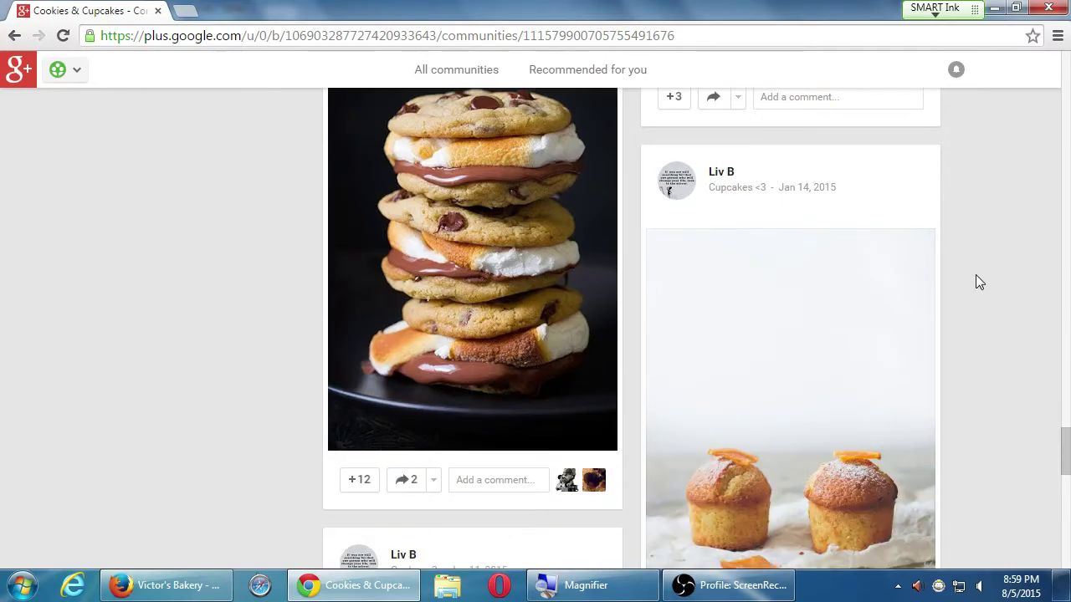
pyautogui.scroll(2, 976, 274)
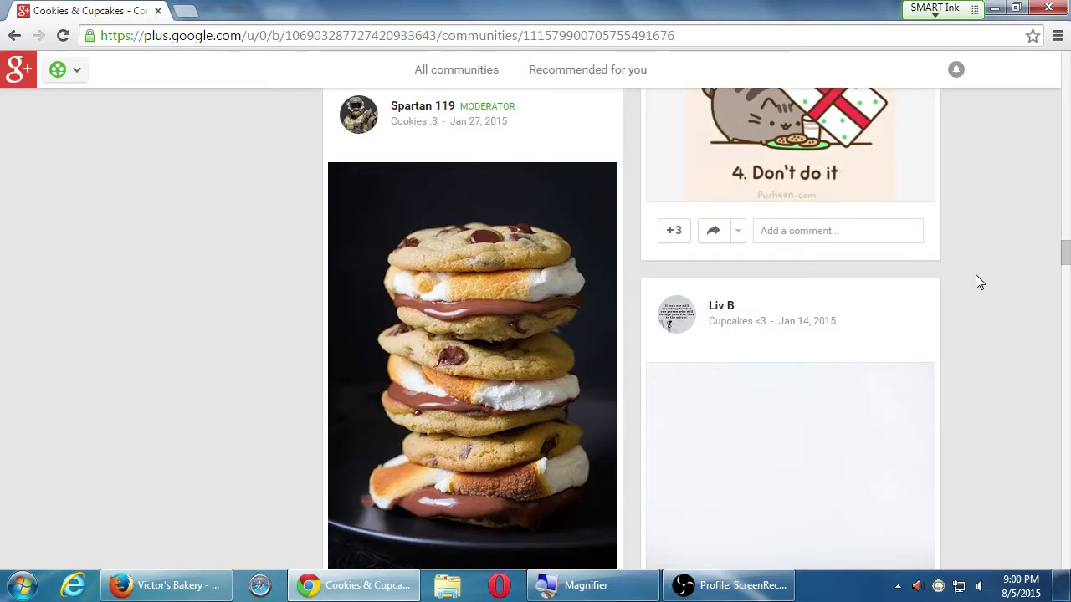
pyautogui.scroll(-4, 978, 282)
pyautogui.scroll(-4, 979, 282)
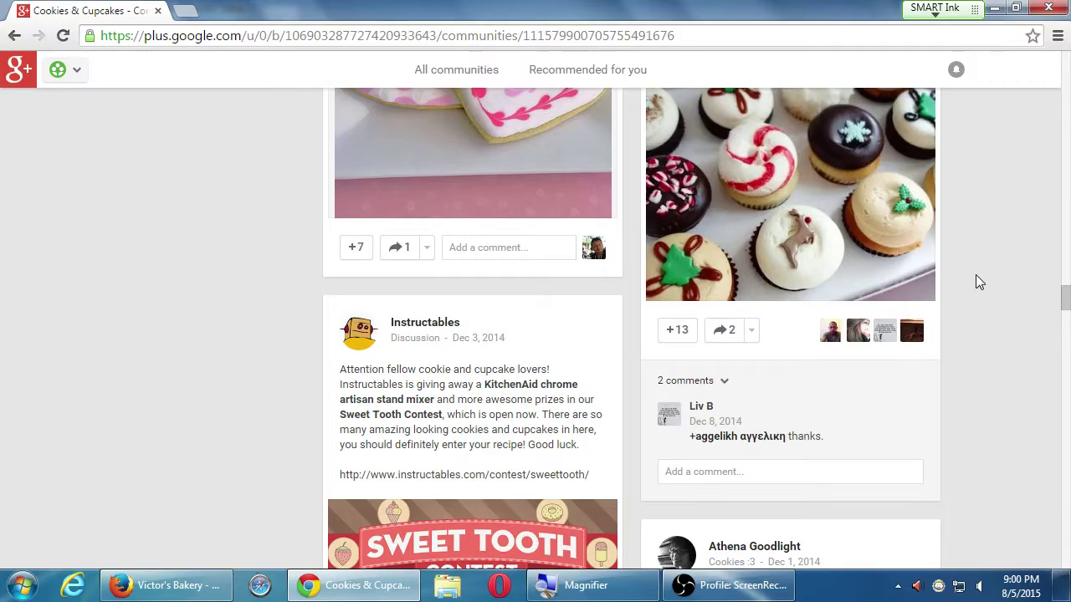
pyautogui.scroll(-5, 978, 282)
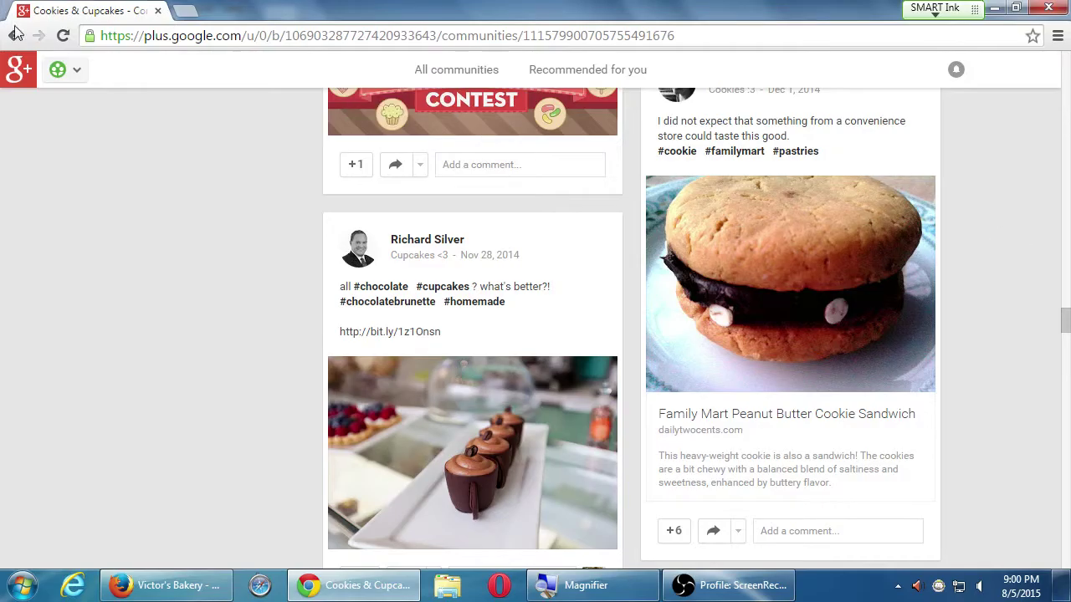
# Look over the Google+ navigation options and the October 2014 posts, and minimize Chrome to return to the Victor's Bakery page in Firefox.
pyautogui.click(67, 69)
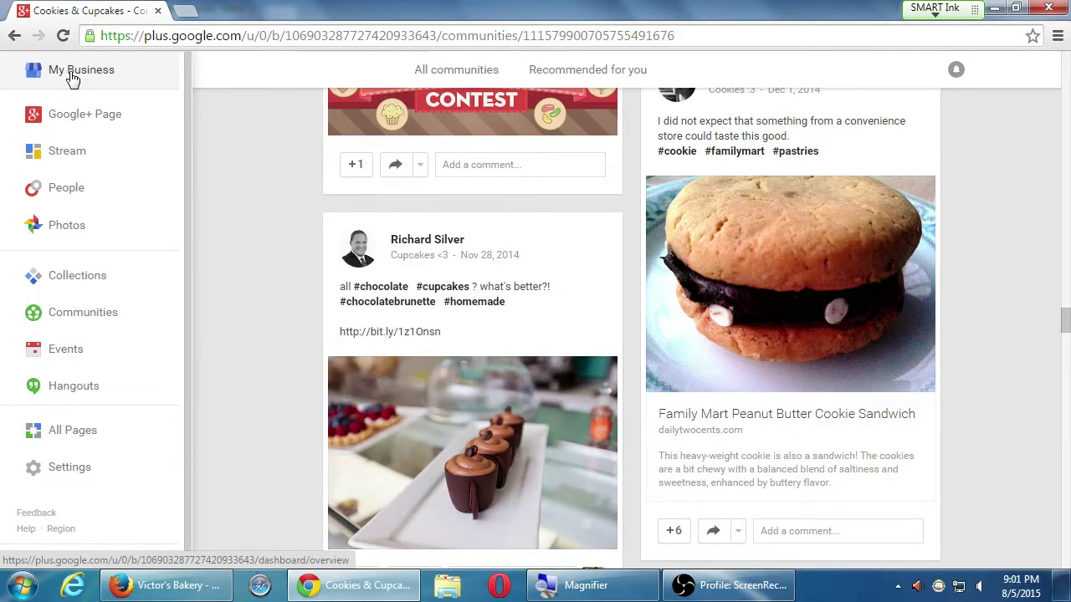
pyautogui.scroll(1, 179, 276)
pyautogui.scroll(-7, 184, 276)
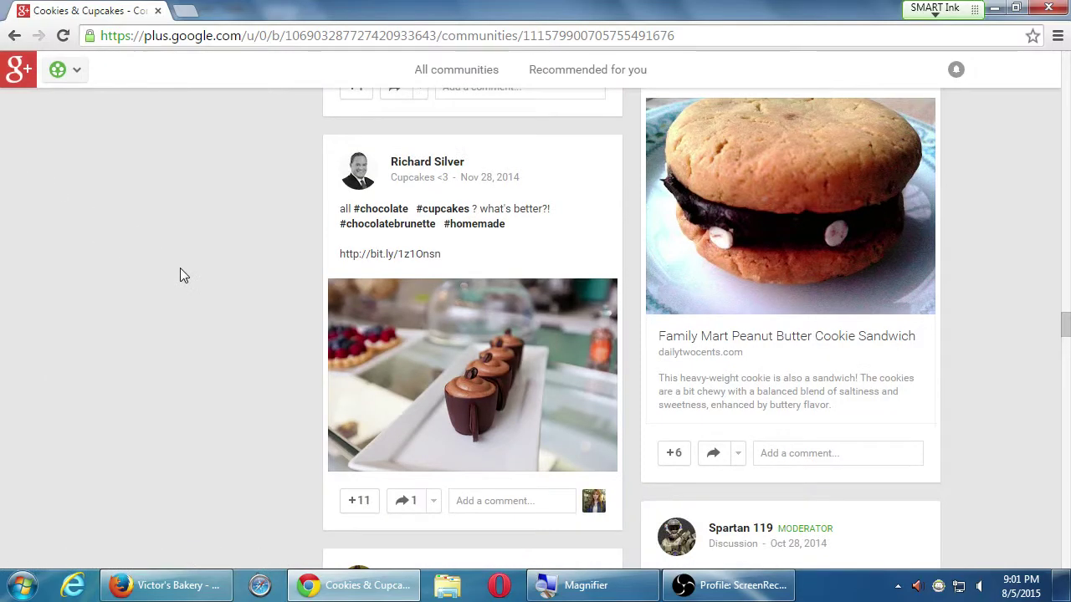
pyautogui.scroll(-5, 184, 276)
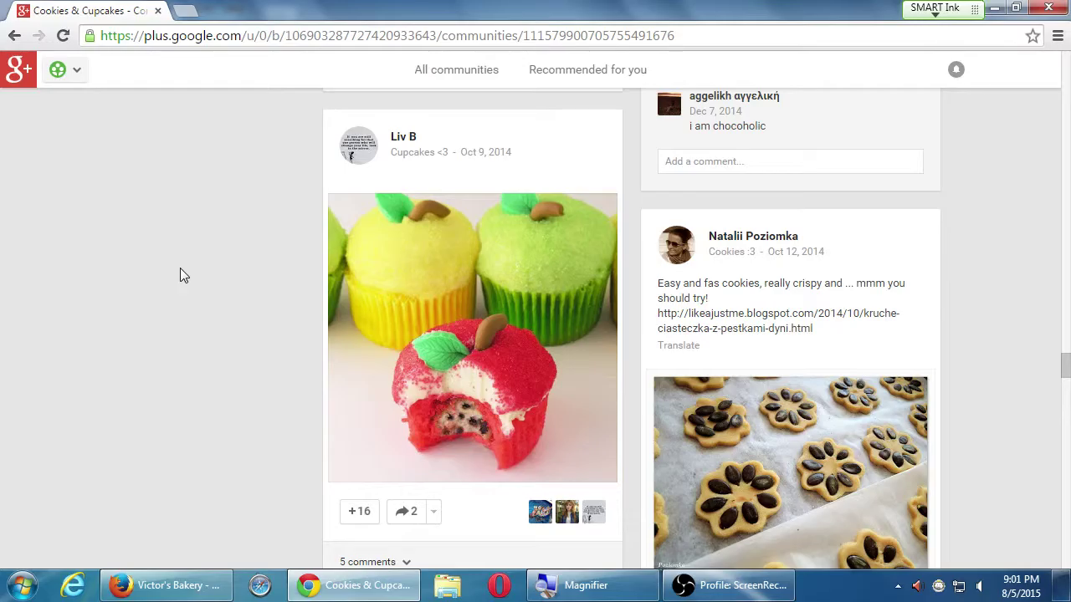
pyautogui.scroll(-2, 180, 269)
pyautogui.scroll(-5, 180, 275)
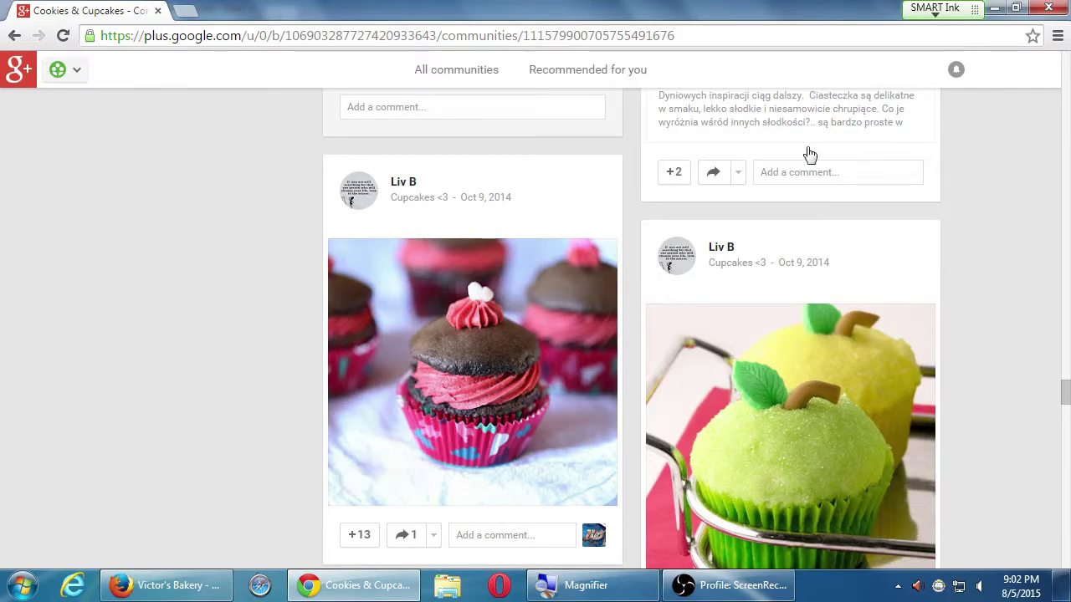
pyautogui.click(995, 8)
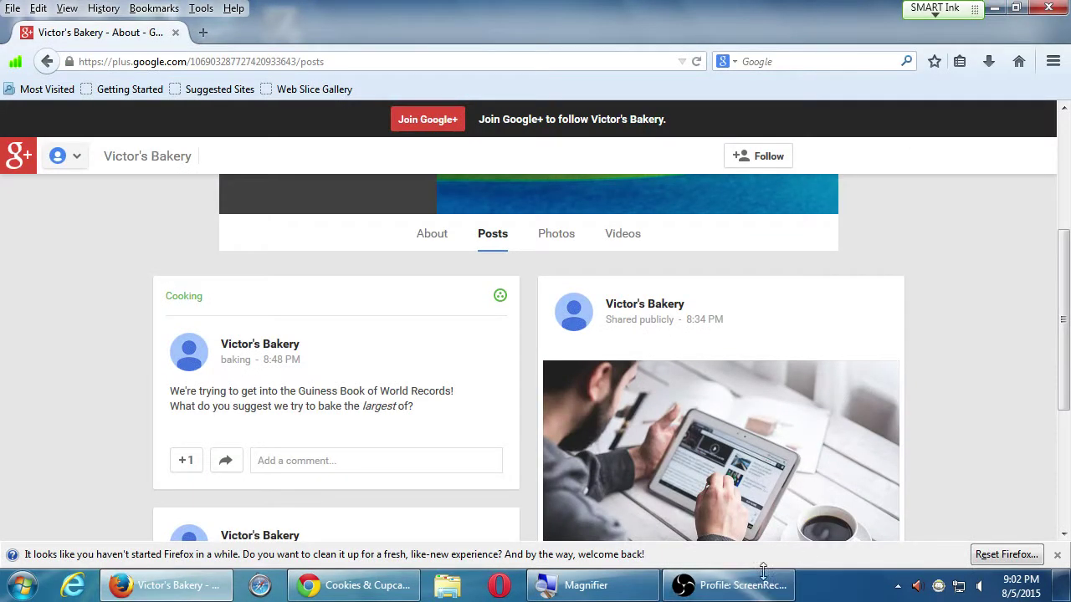